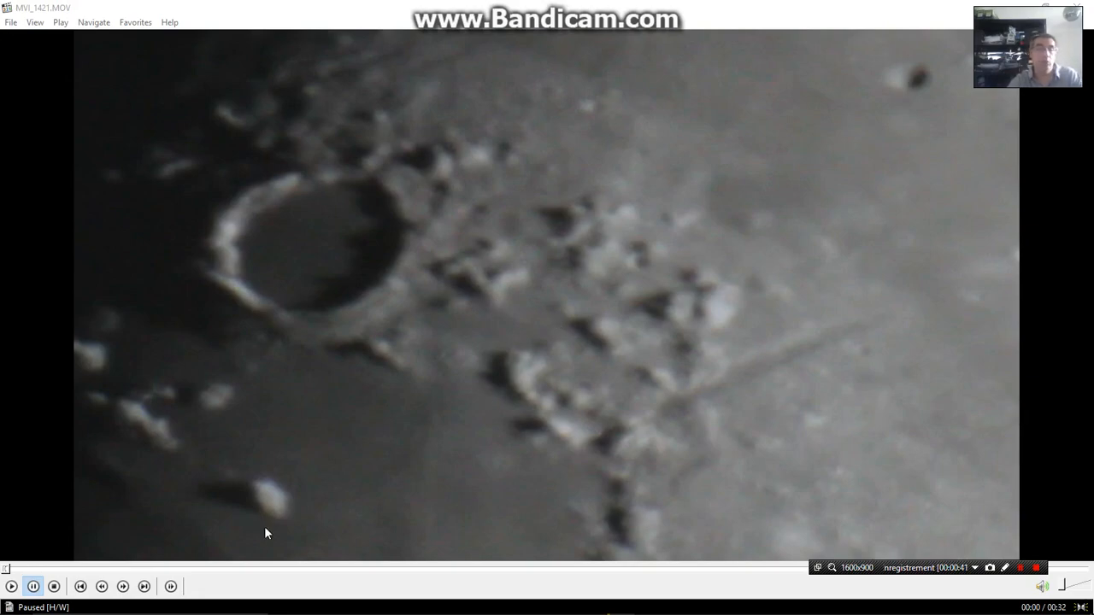
Play the MVI_1421.MOV lunar video from its beginning
click(11, 587)
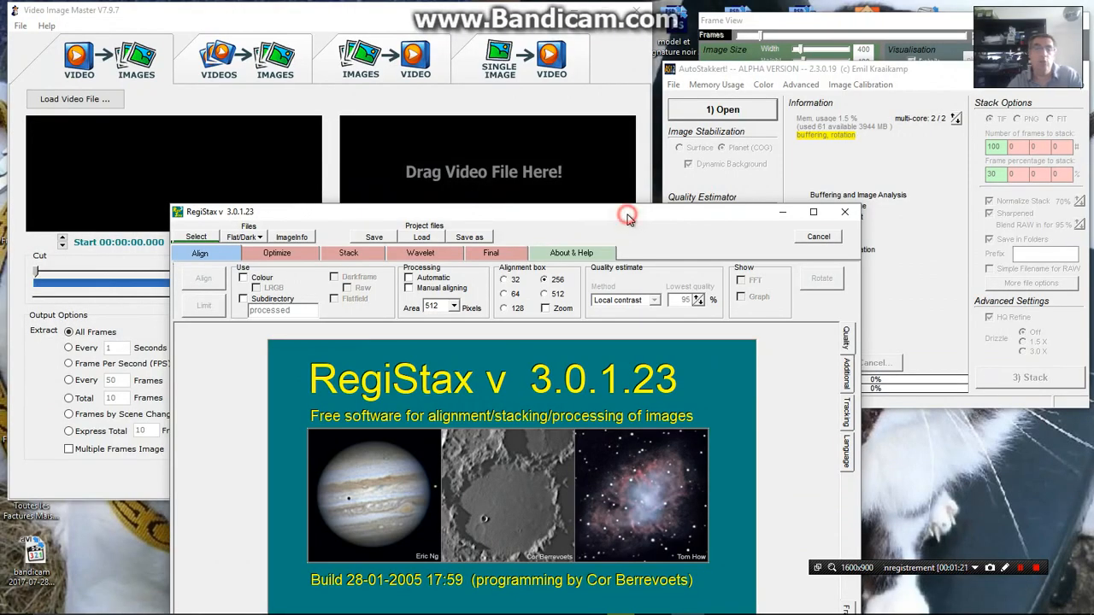
Switch to the desktop and arrange the RegiStax and AutoStakkert windows side by side
drag(627, 221, 513, 128)
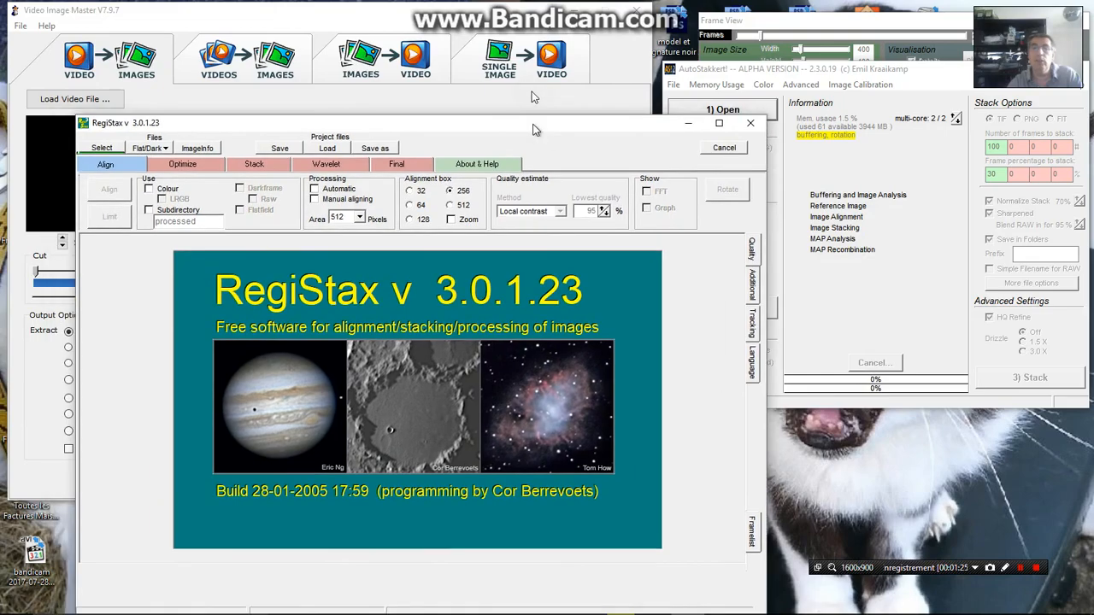
drag(116, 127, 114, 98)
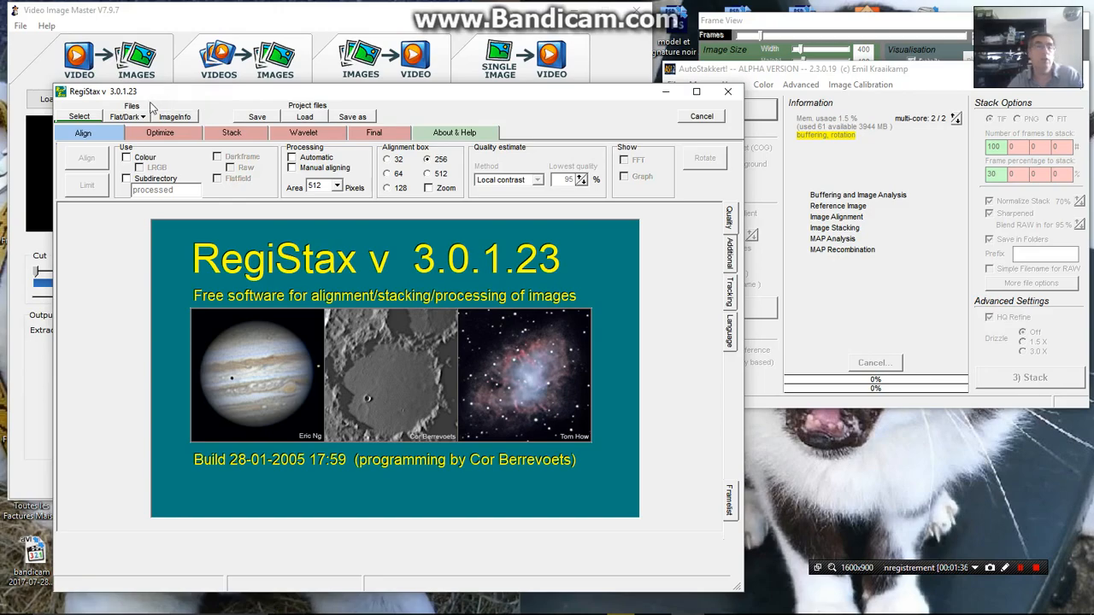
drag(149, 99, 120, 120)
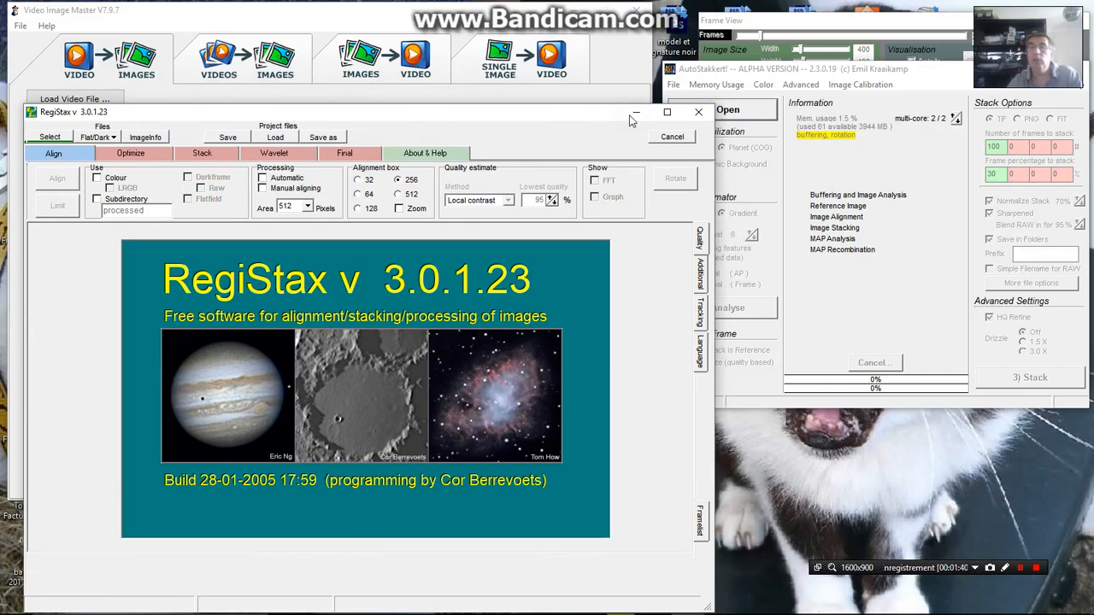
click(947, 82)
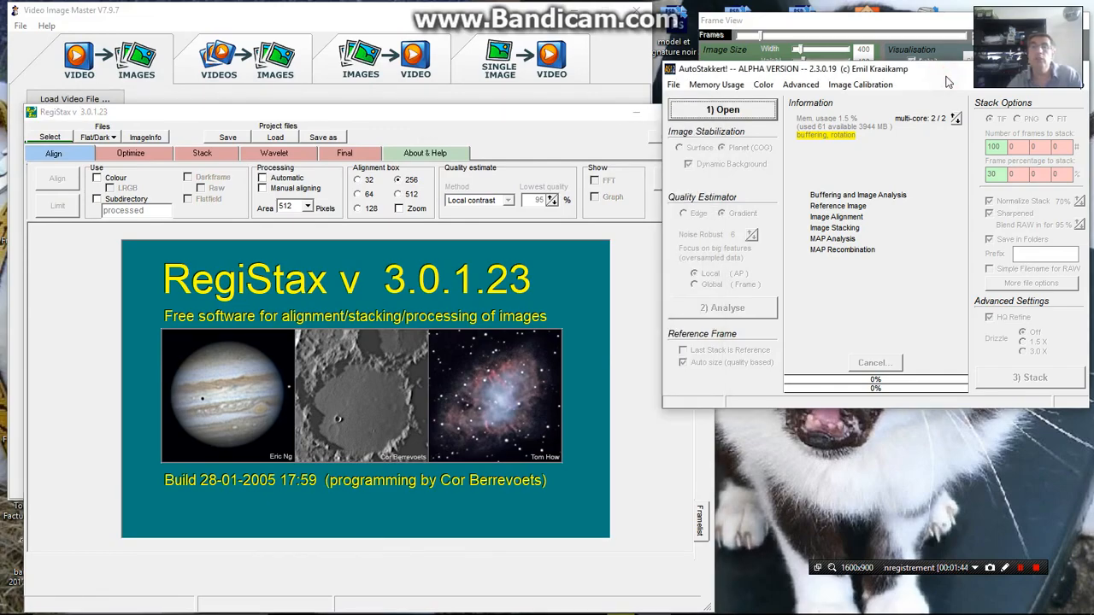
drag(946, 77, 723, 137)
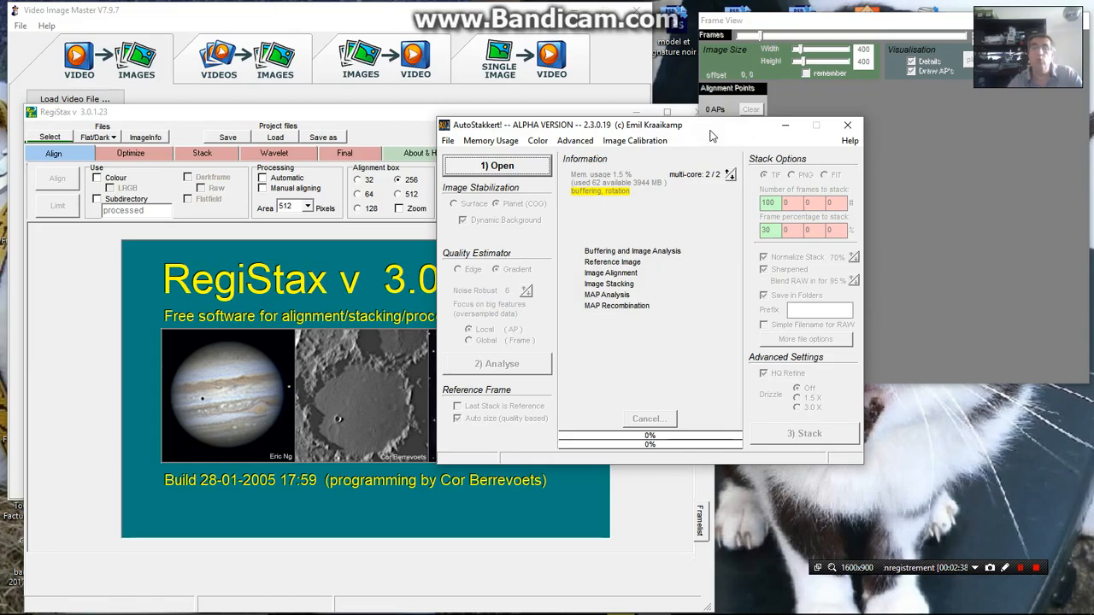
drag(726, 135, 865, 139)
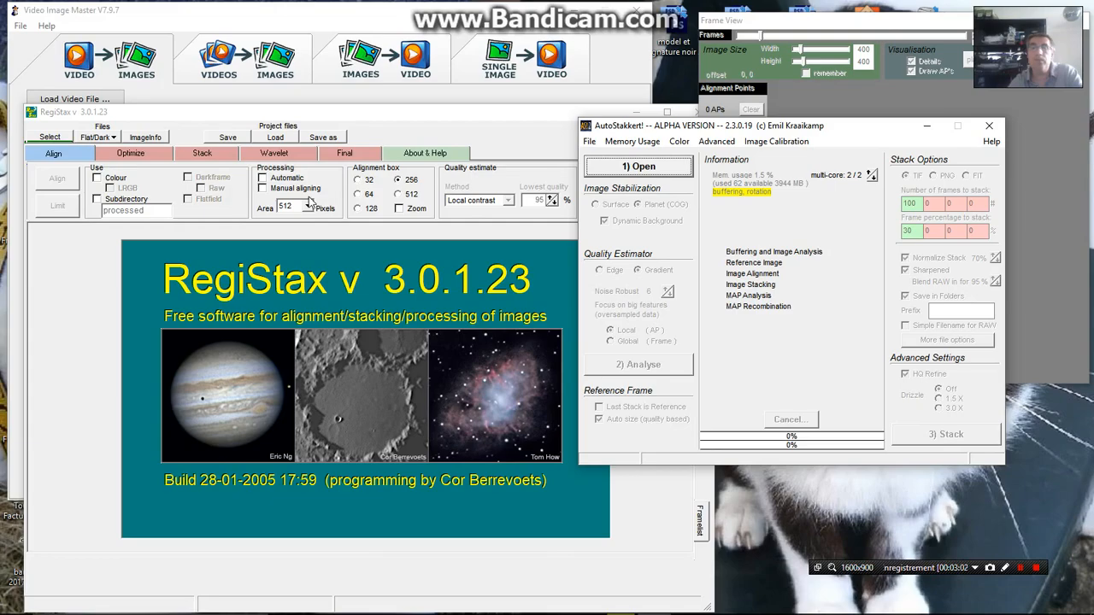
Minimise RegiStax and AutoStakkert, and move the Video Image Master window further into the middle of the desktop
click(506, 115)
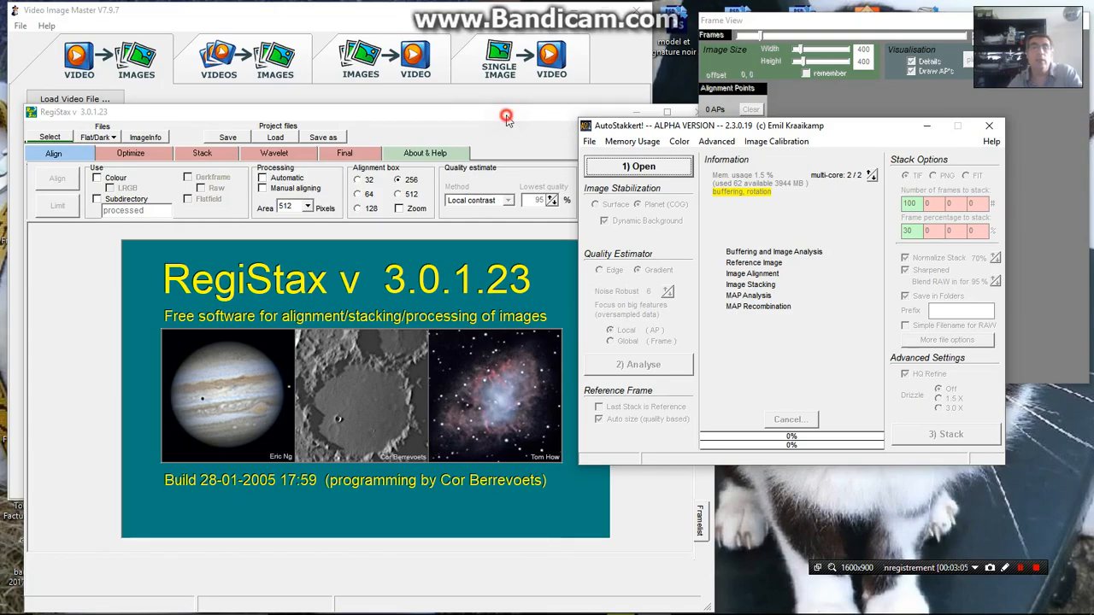
drag(506, 115, 529, 188)
click(656, 185)
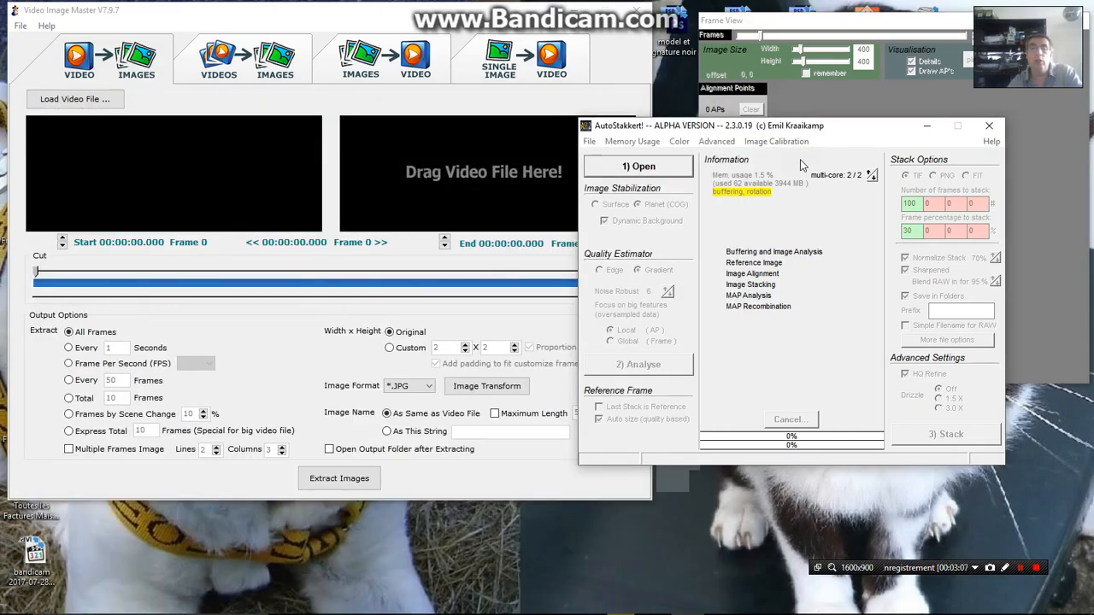
click(928, 126)
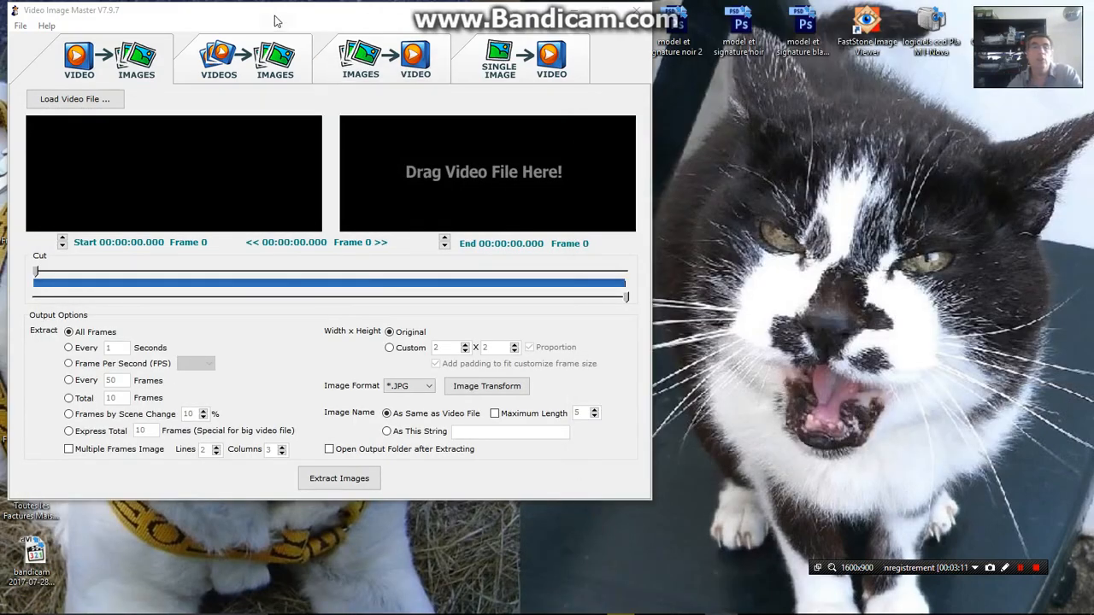
click(274, 15)
drag(287, 24, 386, 89)
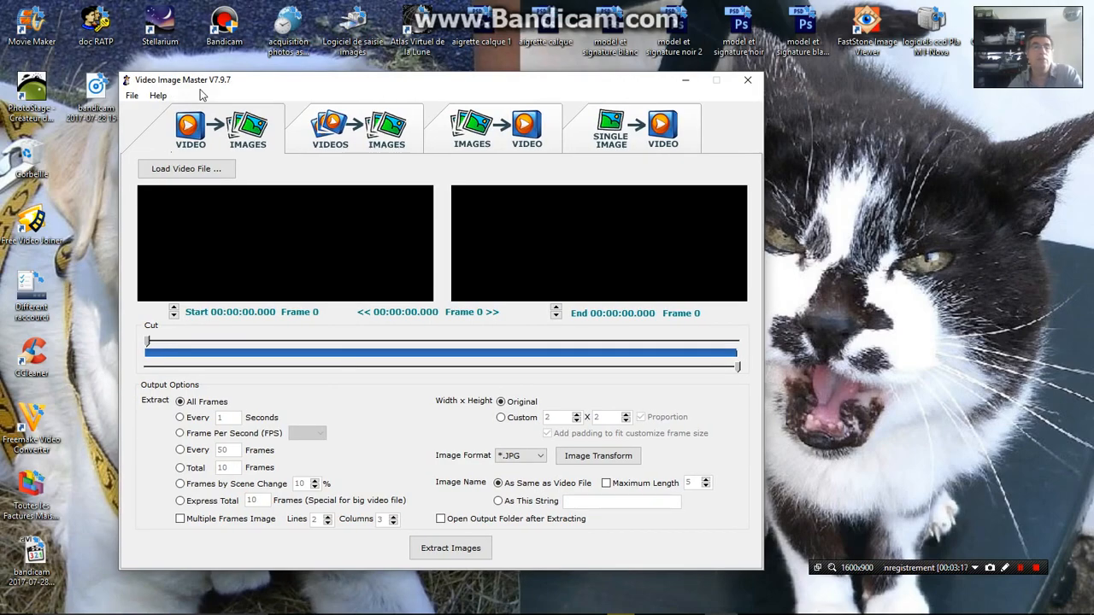
Load the MVI_1421 video from the extrat images folder and preview its first frame at full size
click(188, 175)
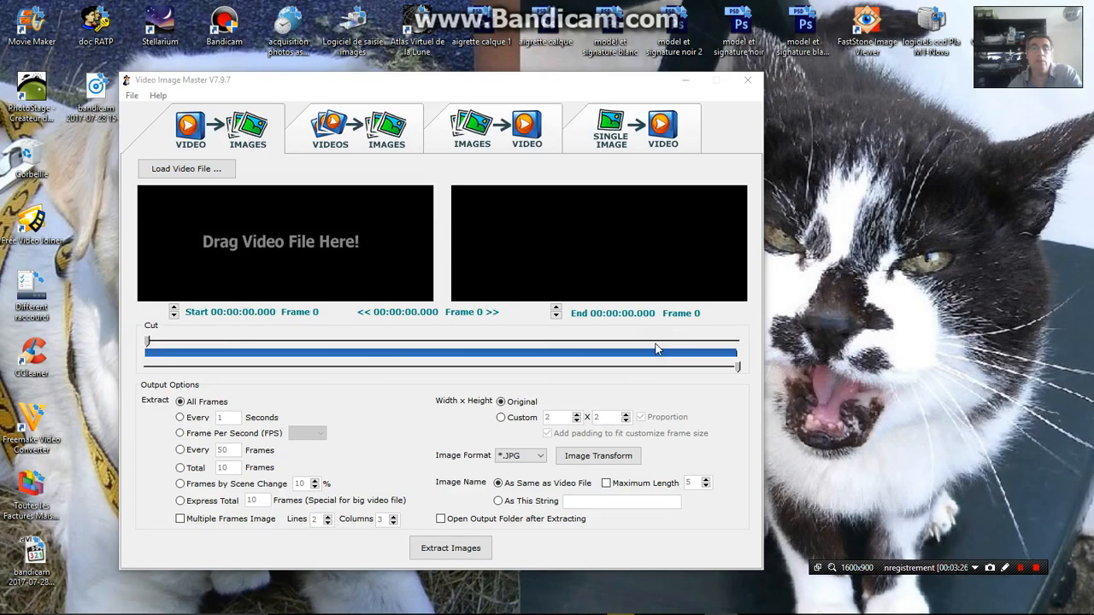
click(185, 174)
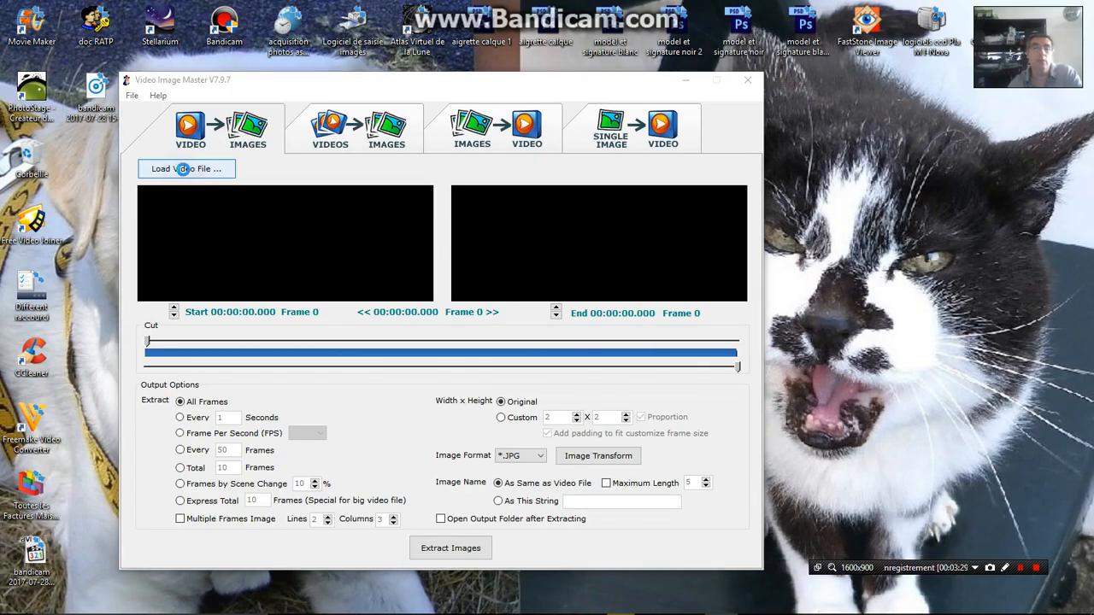
click(463, 183)
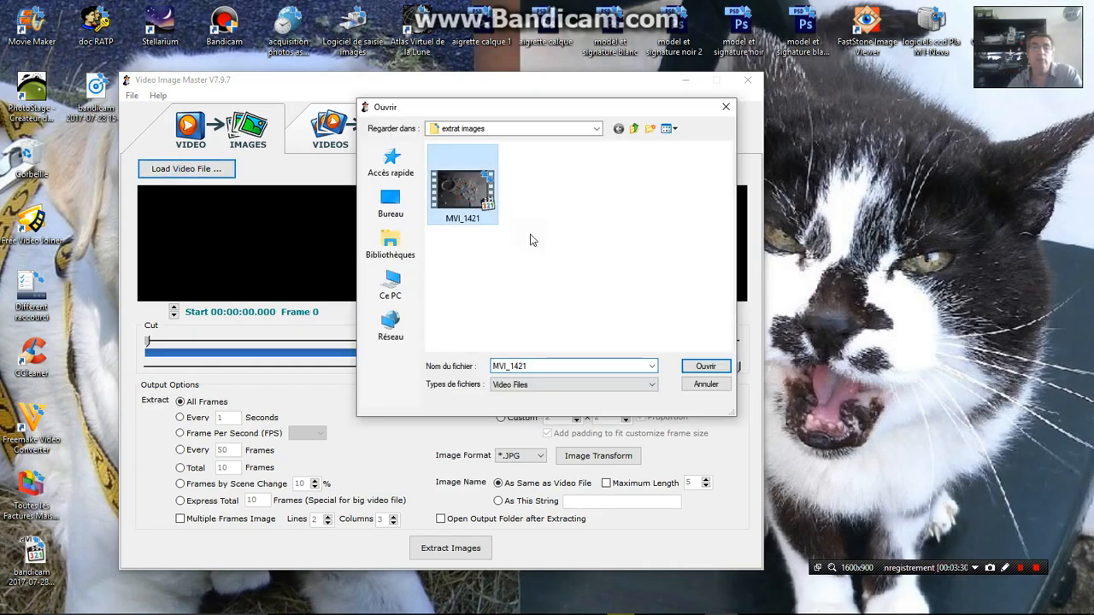
click(703, 367)
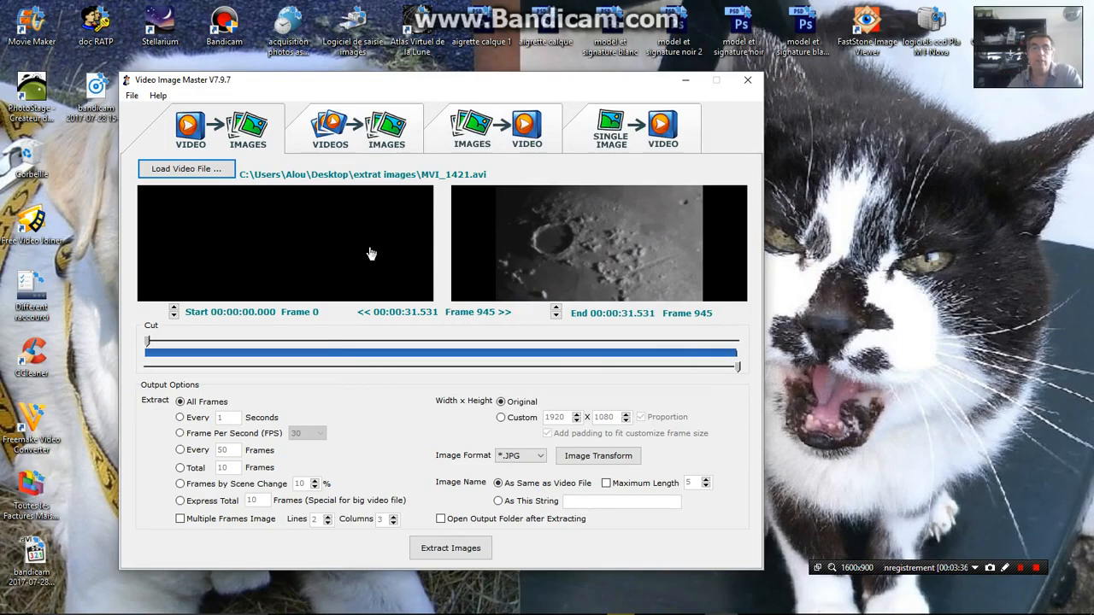
click(371, 254)
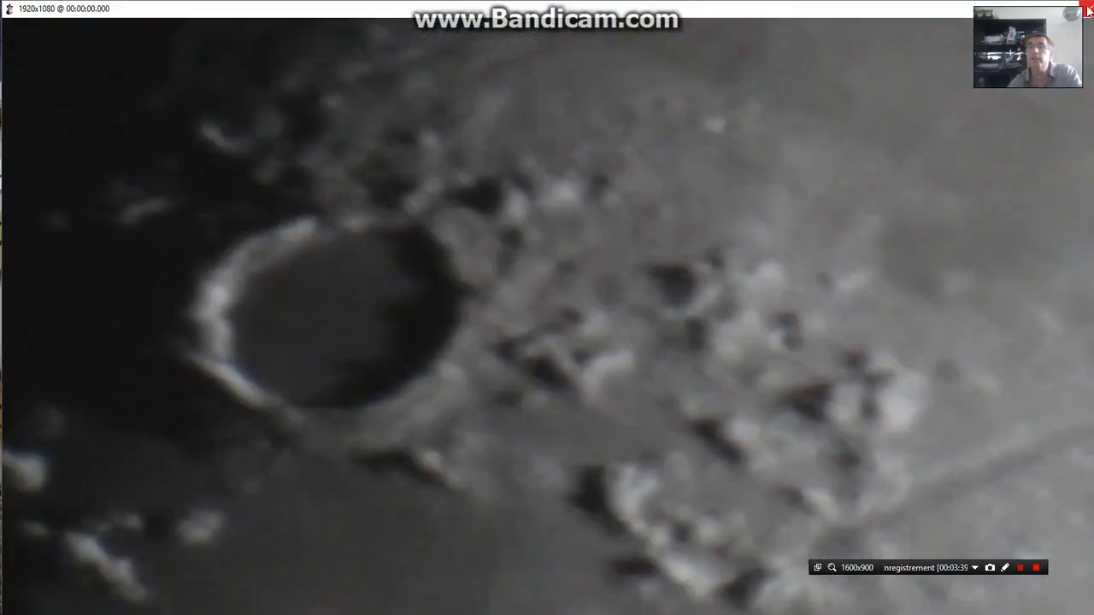
click(1088, 10)
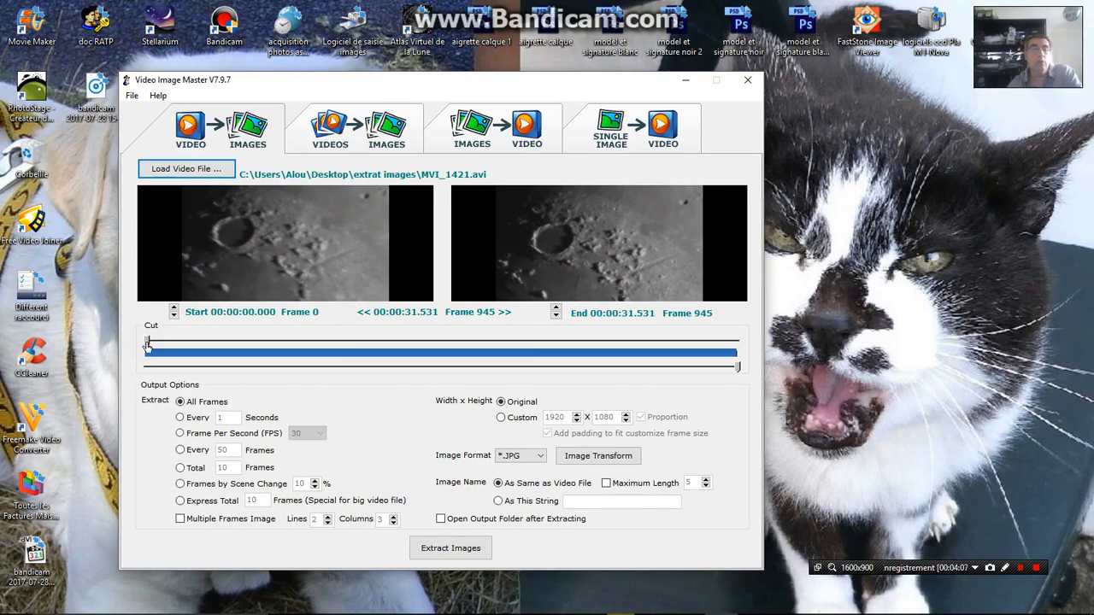
Trim the extraction range to start at frame 112 and end at frame 415
drag(147, 345, 217, 345)
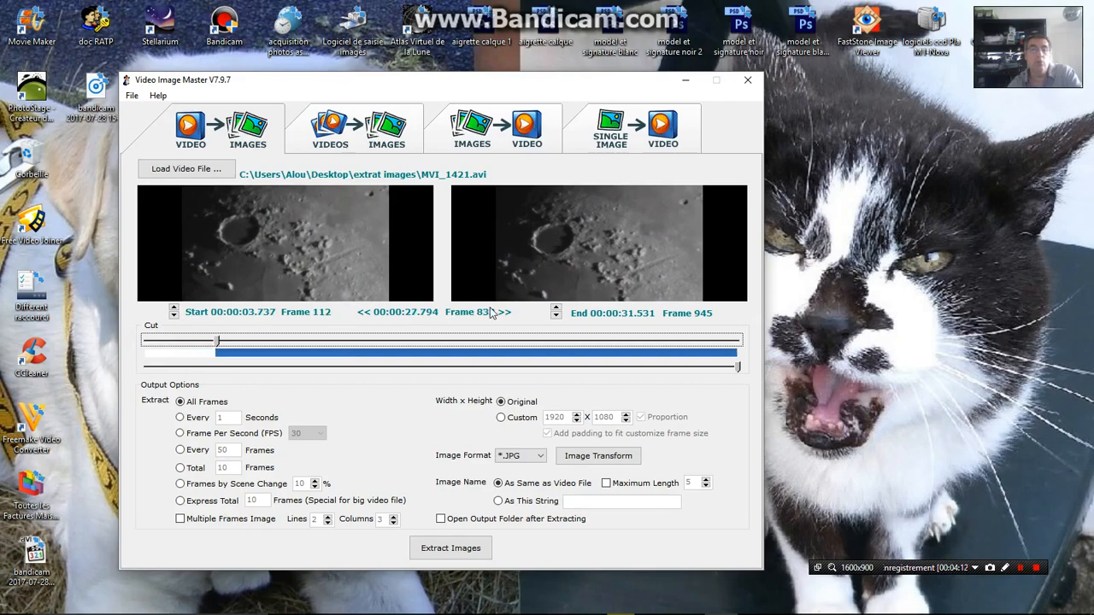
click(737, 369)
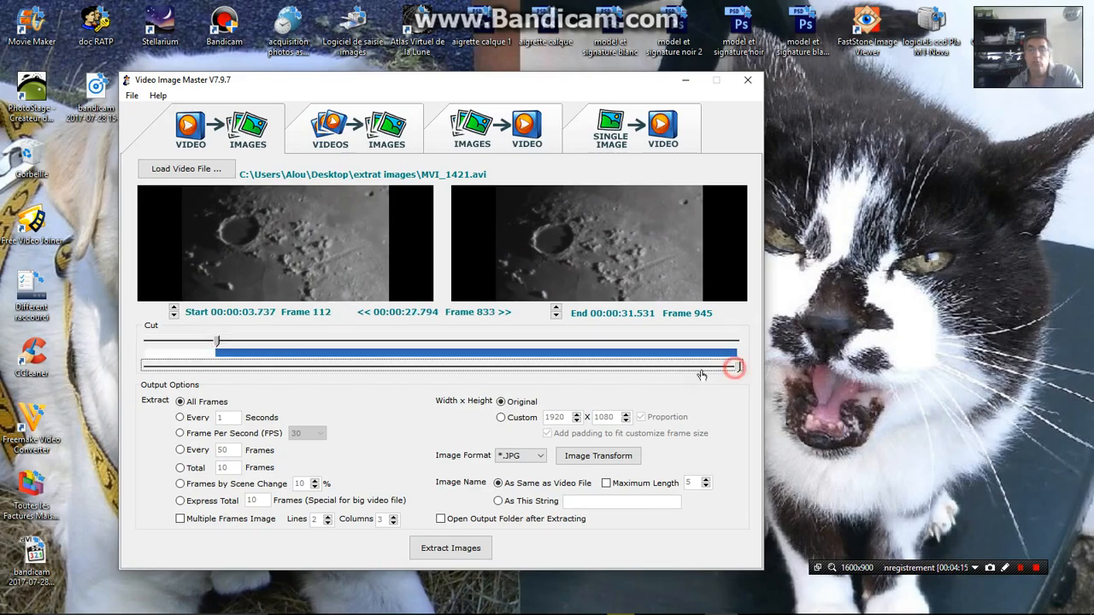
drag(525, 375, 406, 372)
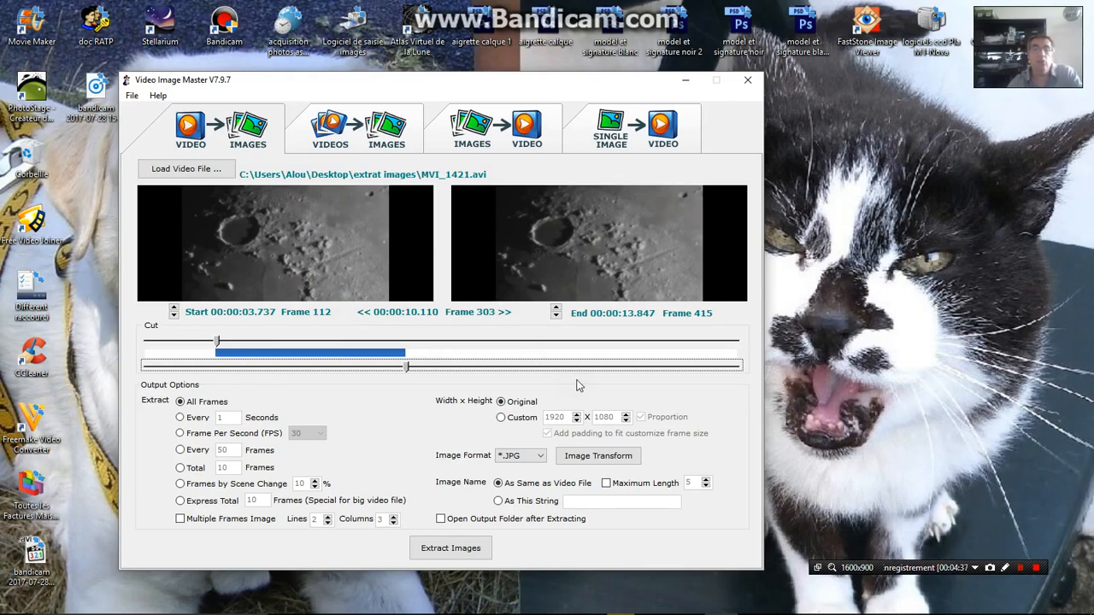
Extend the extraction range to run from frame 0 to frame 938, and close Video Image Master
click(216, 344)
drag(216, 345, 146, 344)
click(407, 365)
drag(675, 379, 736, 366)
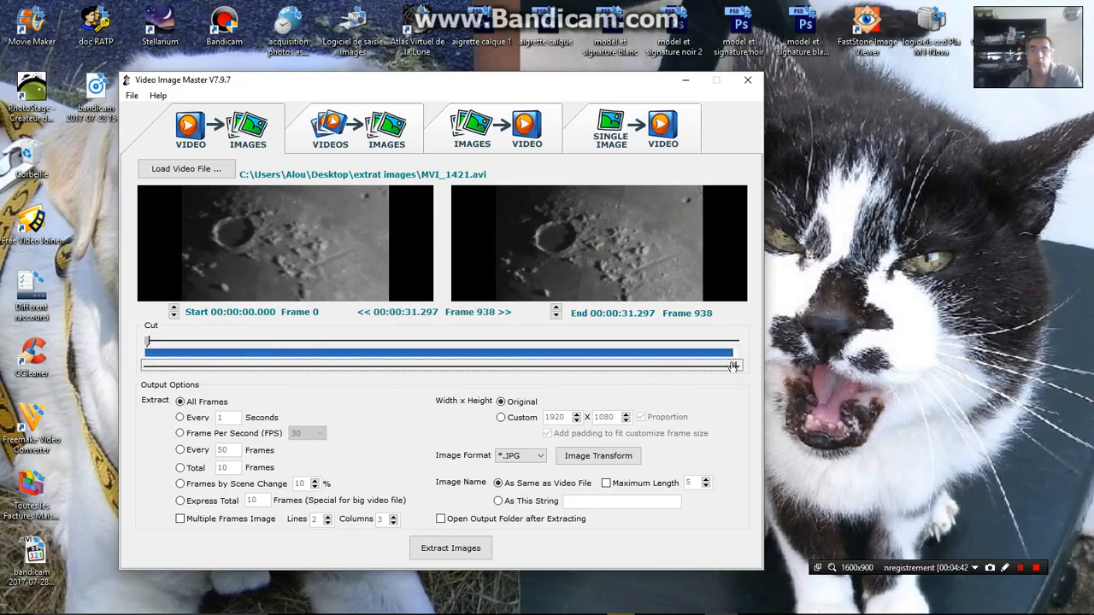
click(747, 80)
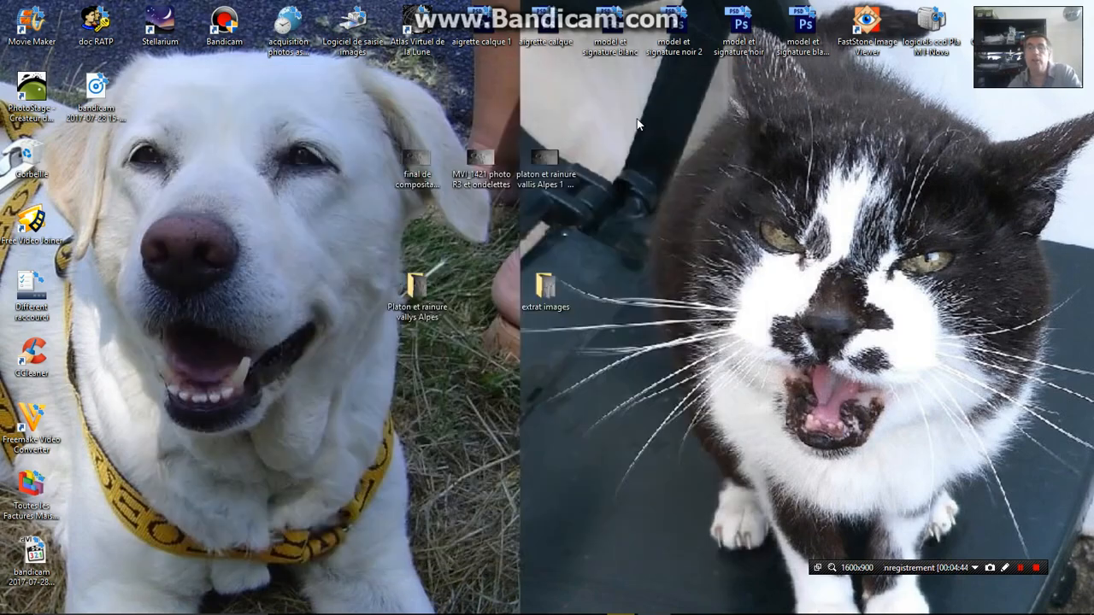
Open the extrat images folder on the desktop and view the last extracted frame, MVI_1421.avi-945
double_click(548, 291)
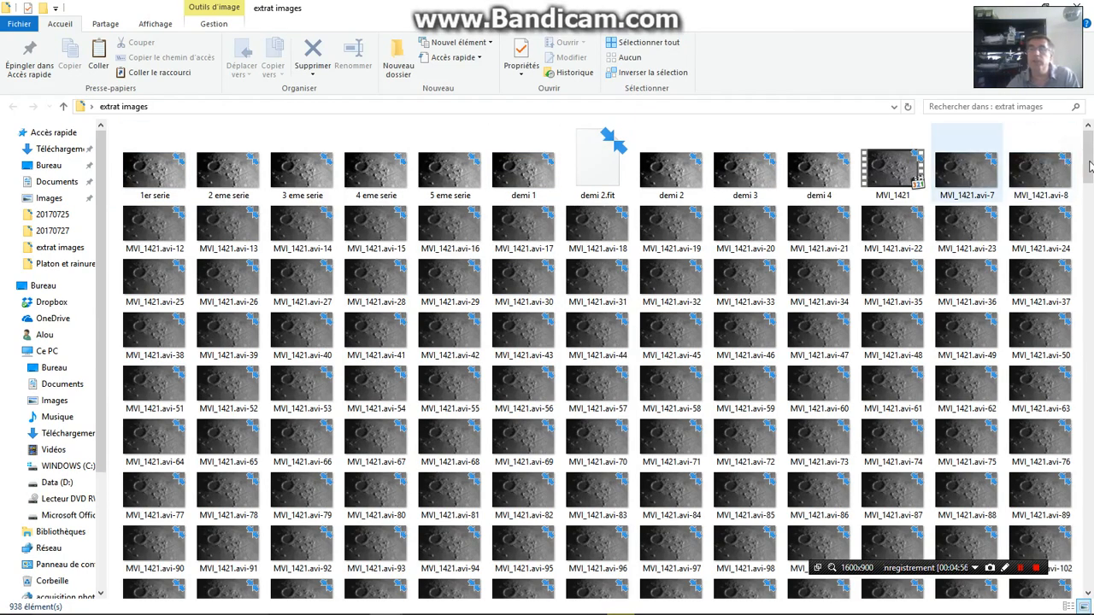
drag(1090, 165, 1093, 534)
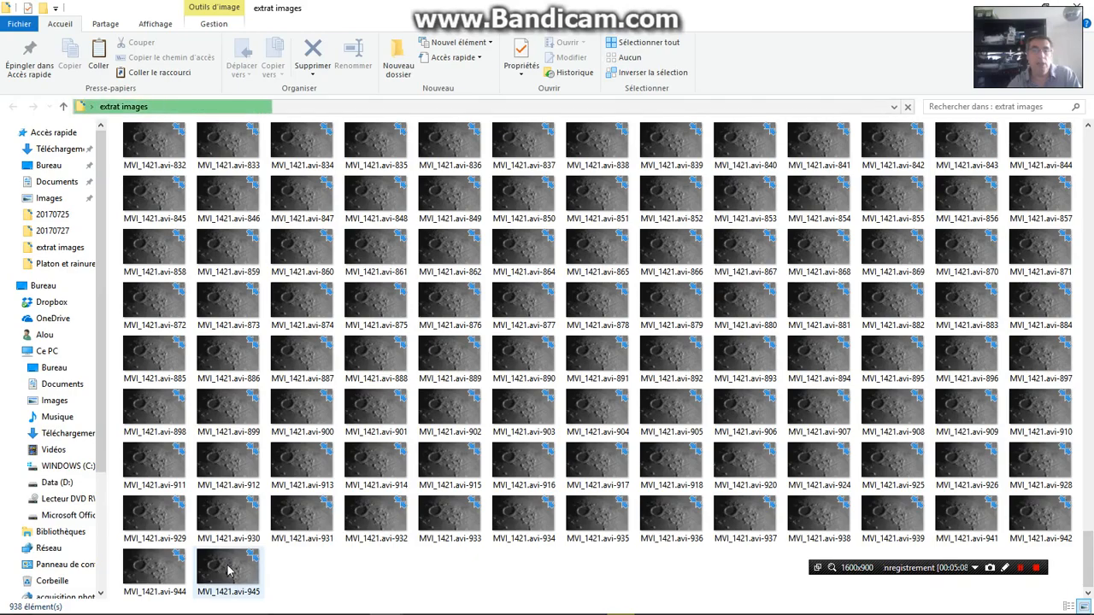
click(227, 569)
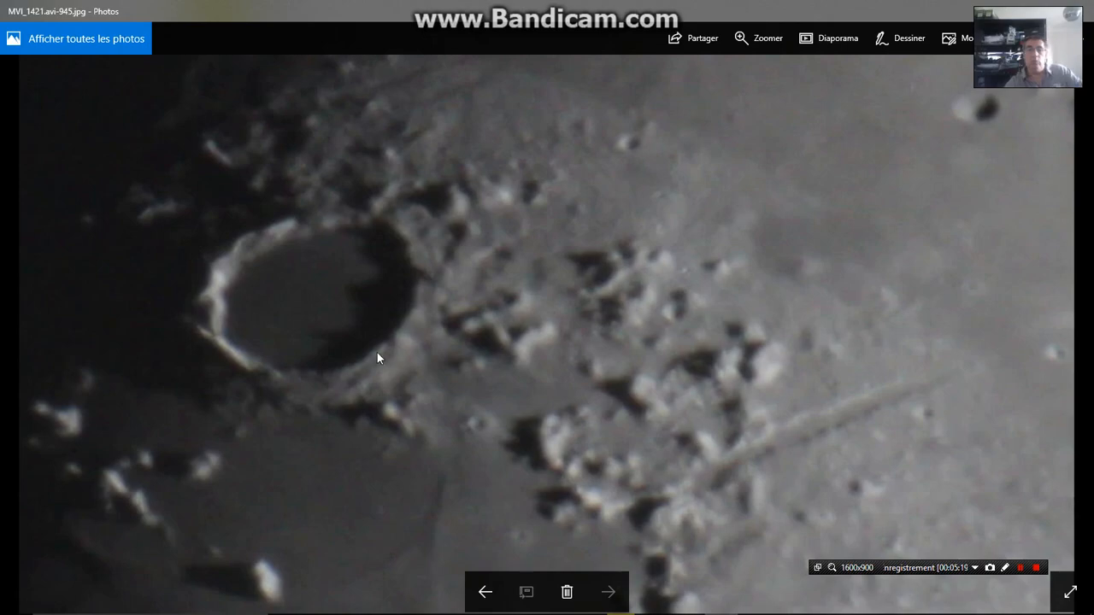
Examine the crater detail in the preceding extracted frames one by one, going back past MVI_1421.avi-931
click(482, 594)
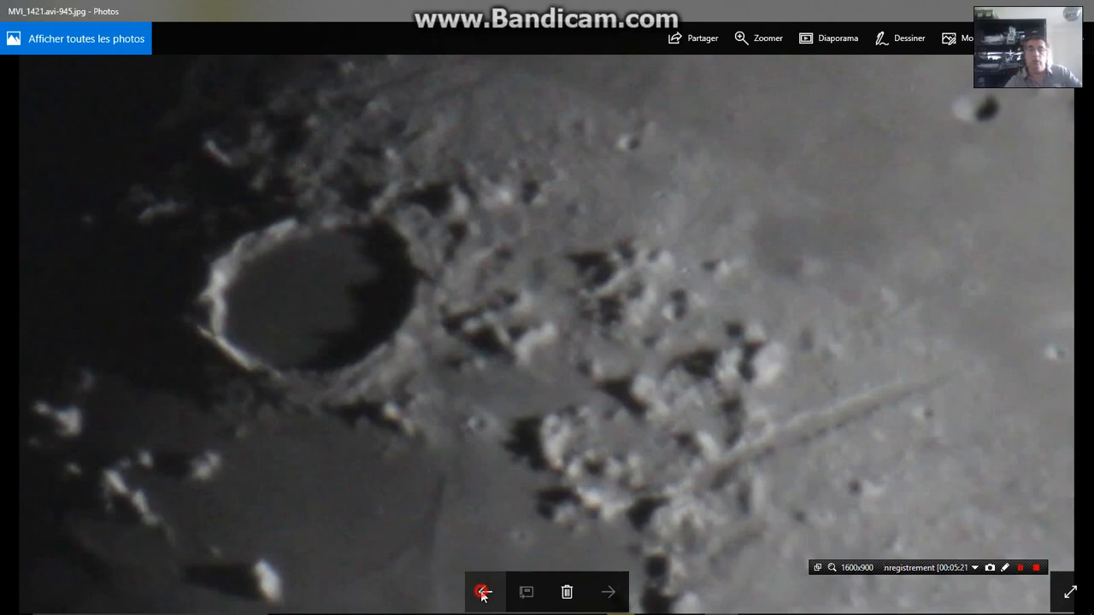
click(483, 594)
click(483, 594)
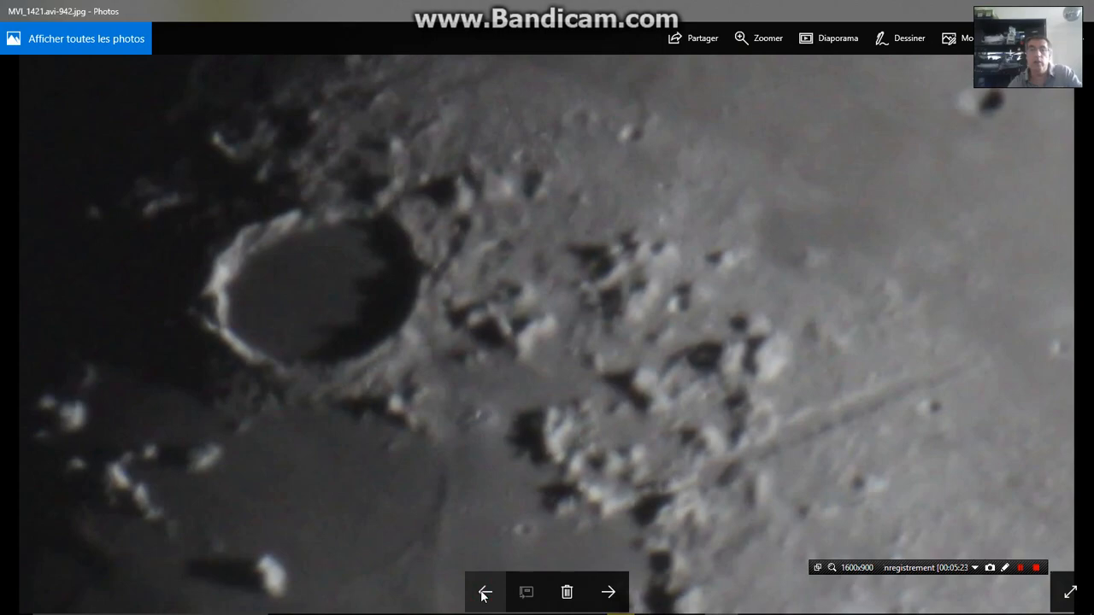
click(482, 594)
click(483, 594)
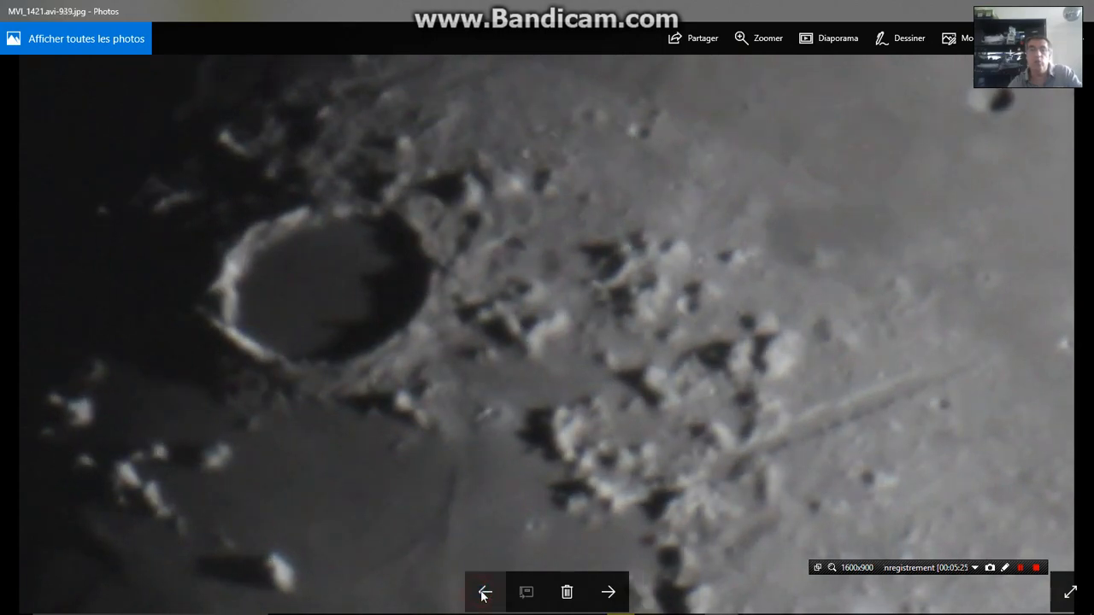
click(482, 594)
click(482, 594)
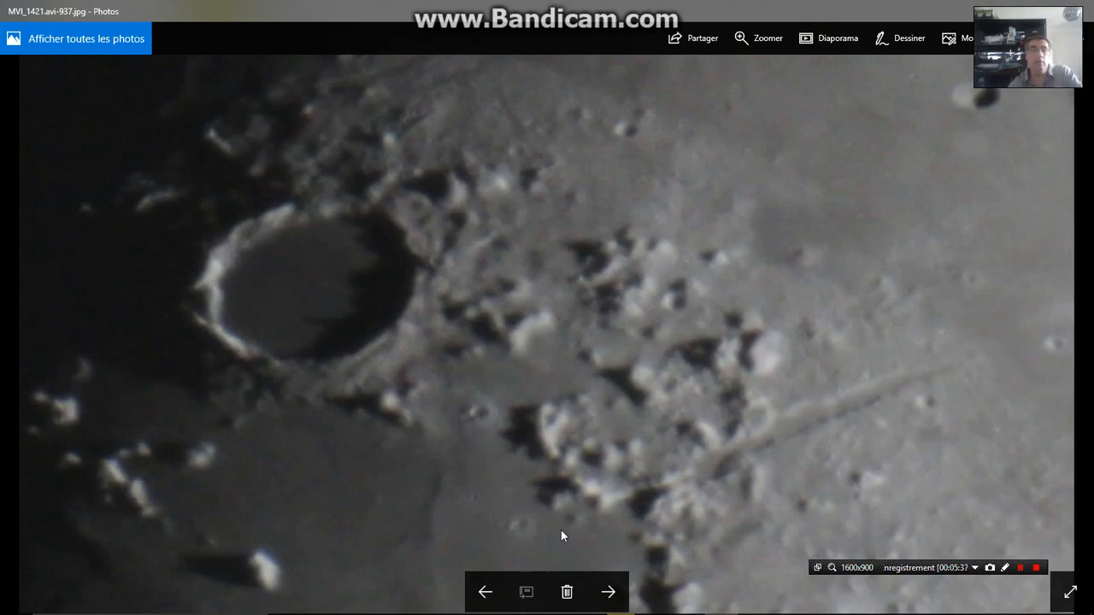
click(484, 594)
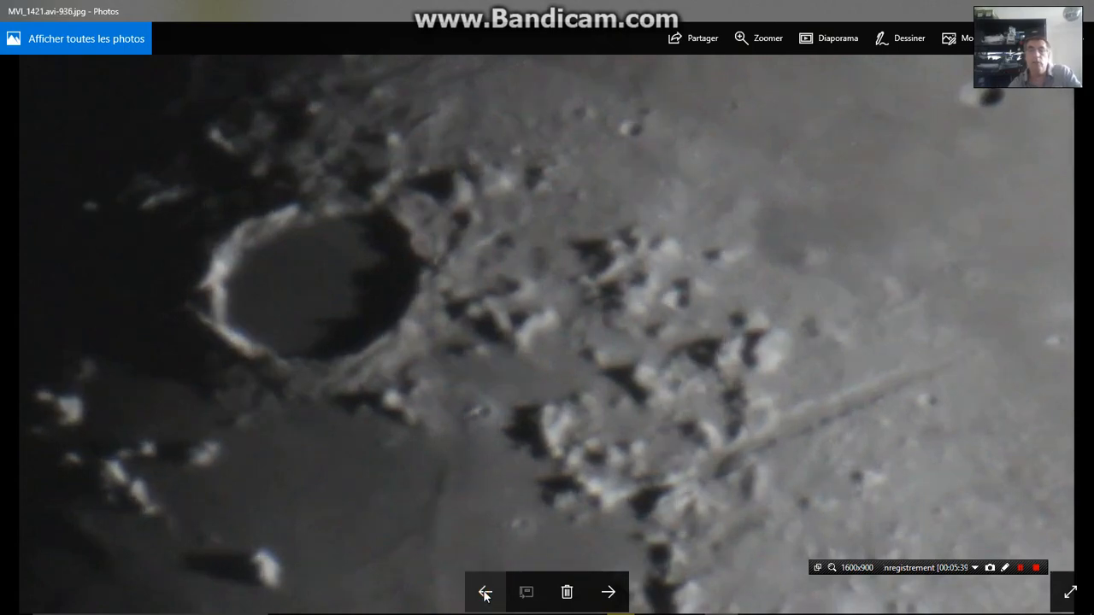
click(484, 594)
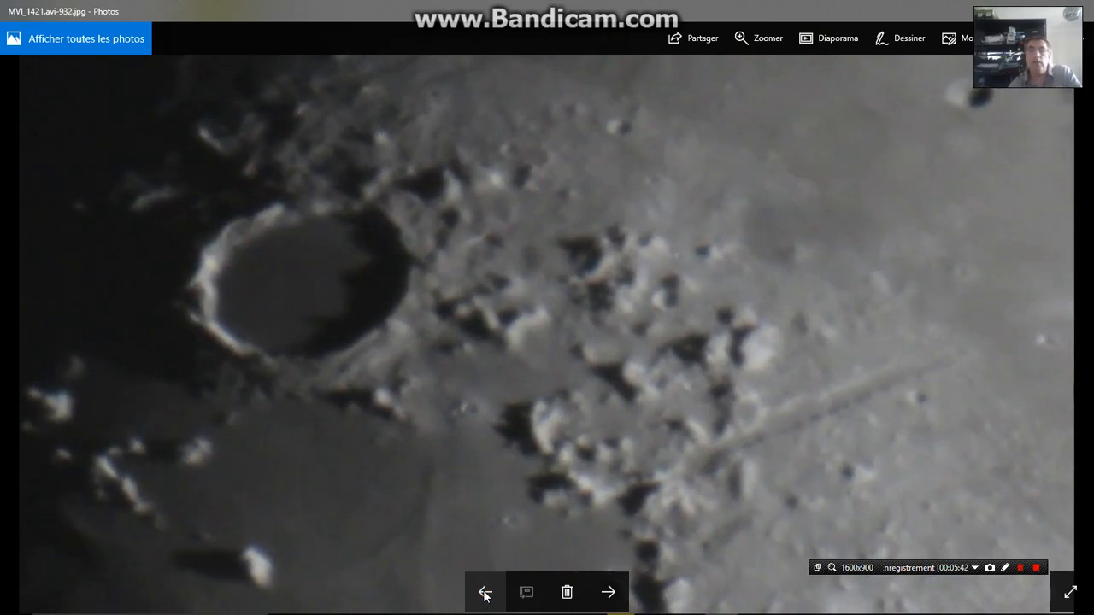
click(484, 594)
click(484, 594)
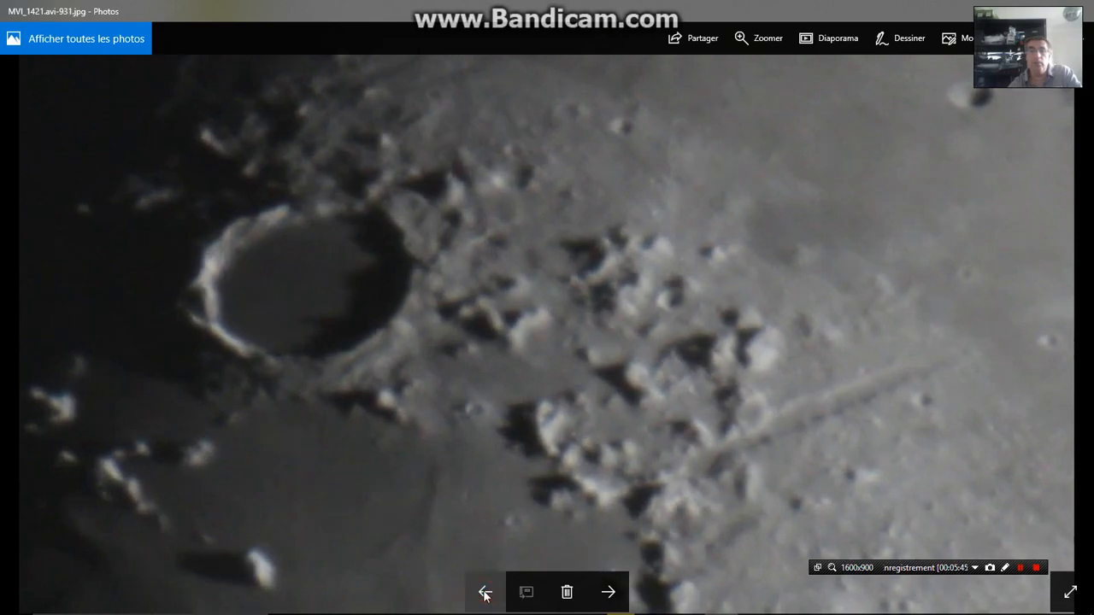
click(484, 594)
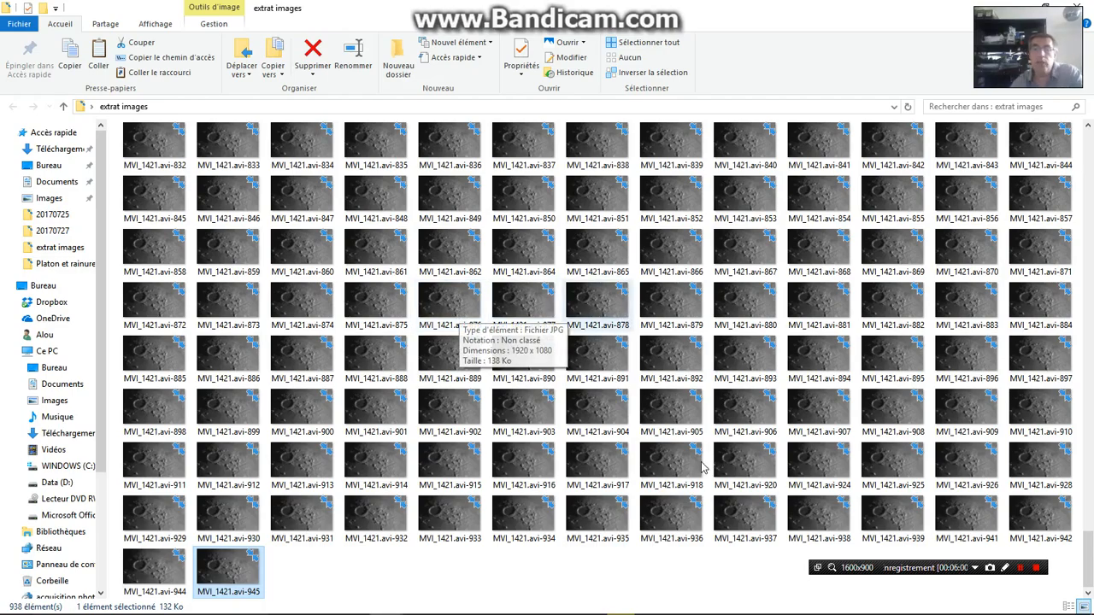
Review the series images and the earliest extracted frames at the beginning of the extrat images folder
mouse_move(1087, 557)
mouse_down()
mouse_move(1074, 361)
mouse_move(1088, 280)
mouse_move(1082, 153)
mouse_move(1088, 485)
mouse_move(1081, 158)
mouse_up()
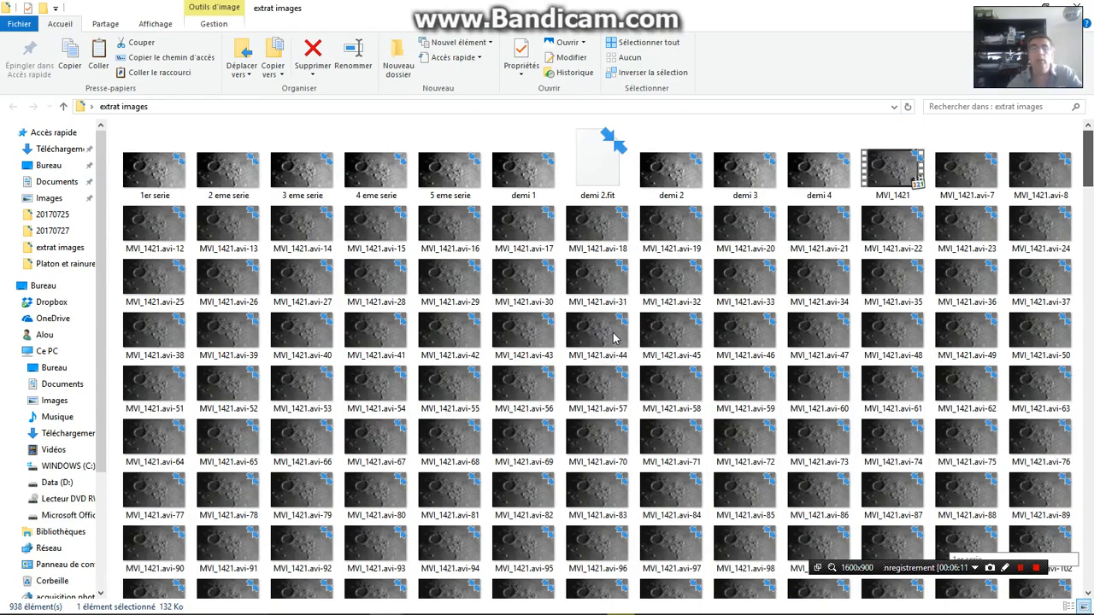
scroll(612, 339, down, 5)
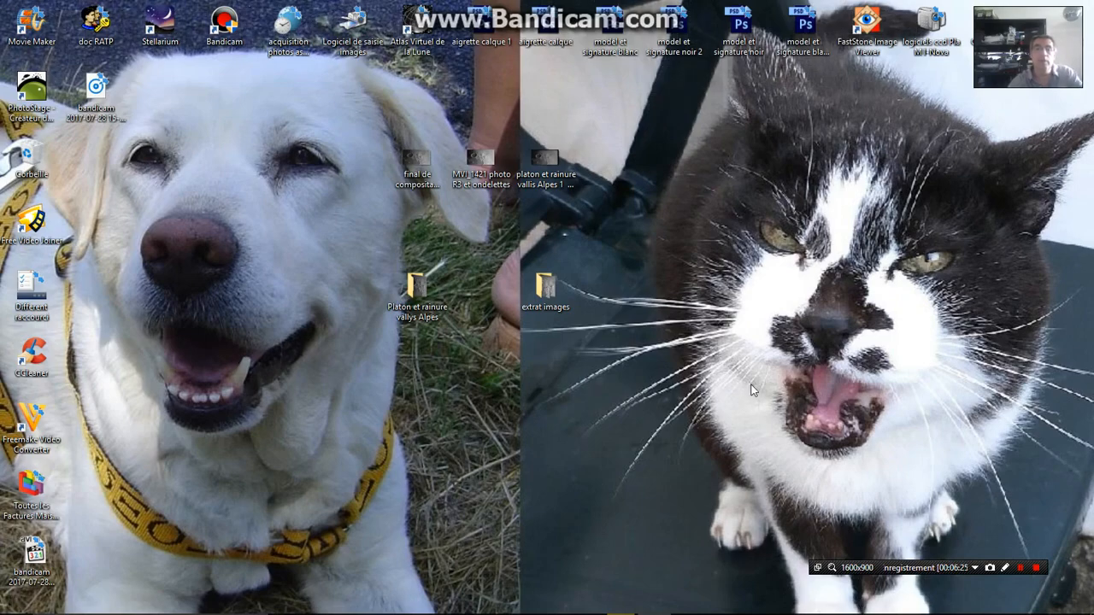
Compare the desktop images final de compositage photo detail, MVI_1421 photo R3 et ondelettes and platon et rainure vallis Alpes 1, and close the viewer
click(416, 163)
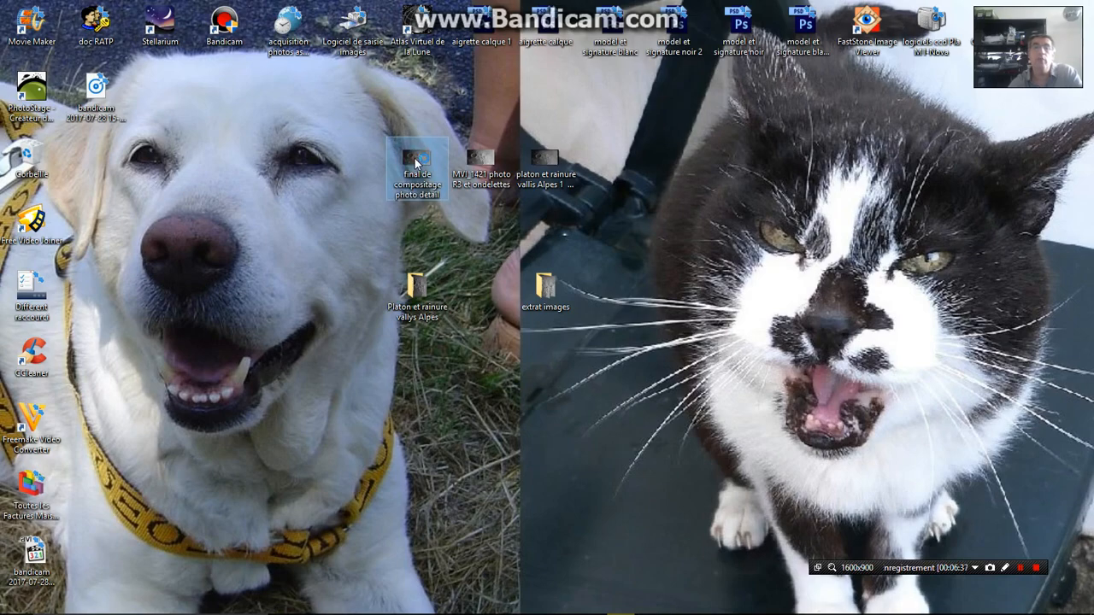
double_click(416, 163)
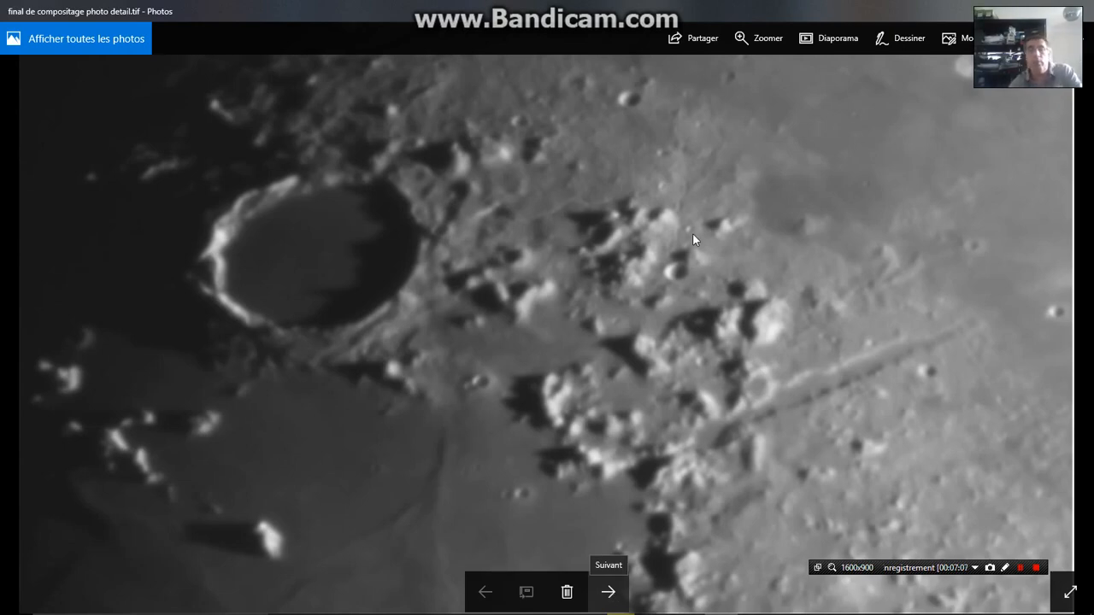
click(608, 593)
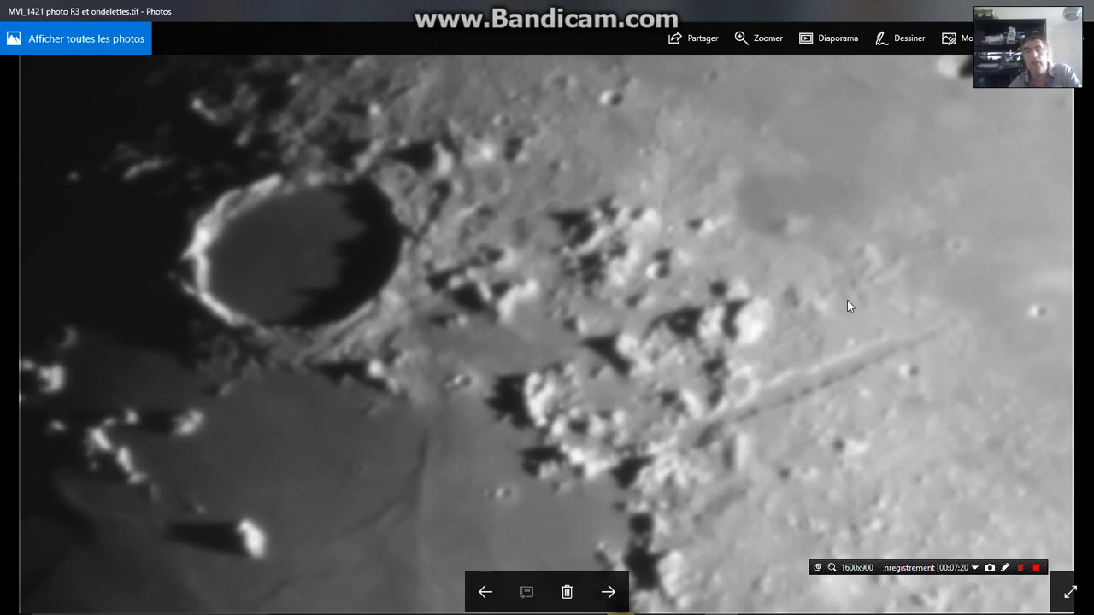
click(607, 591)
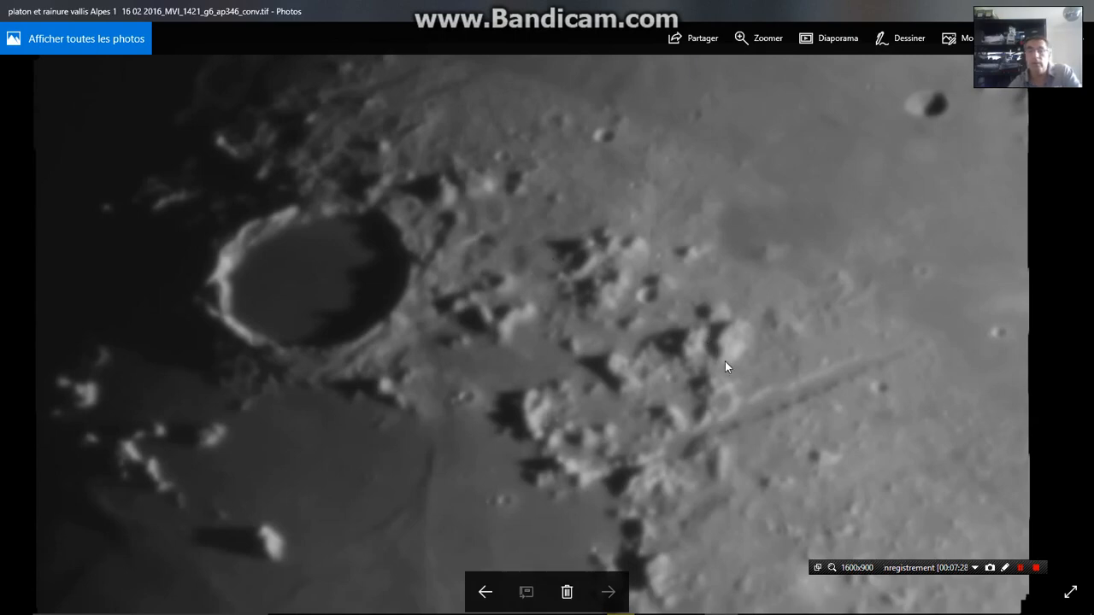
click(485, 593)
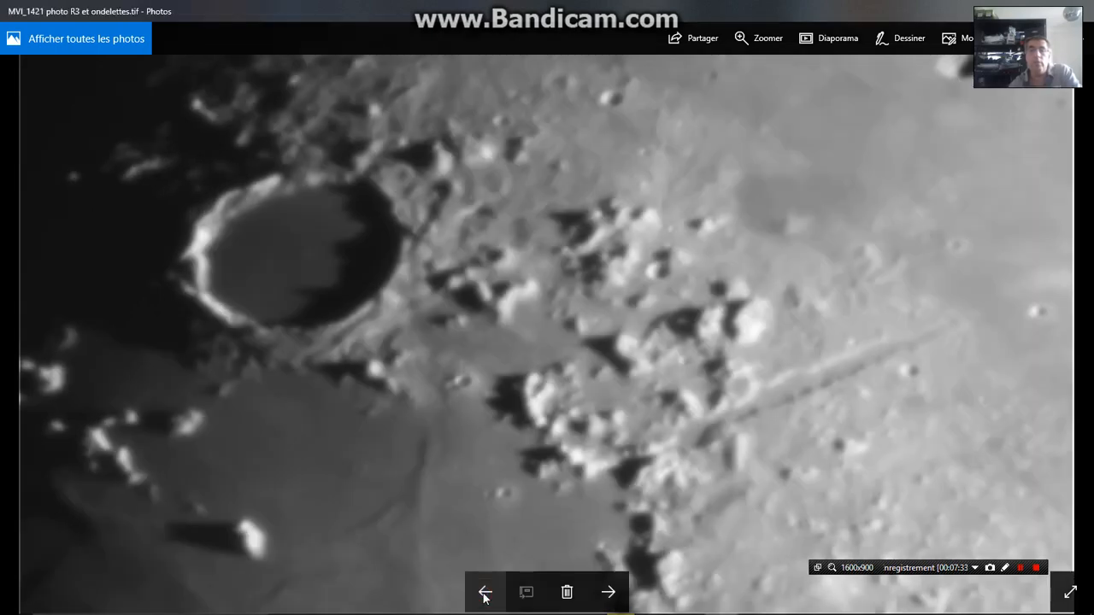
click(485, 594)
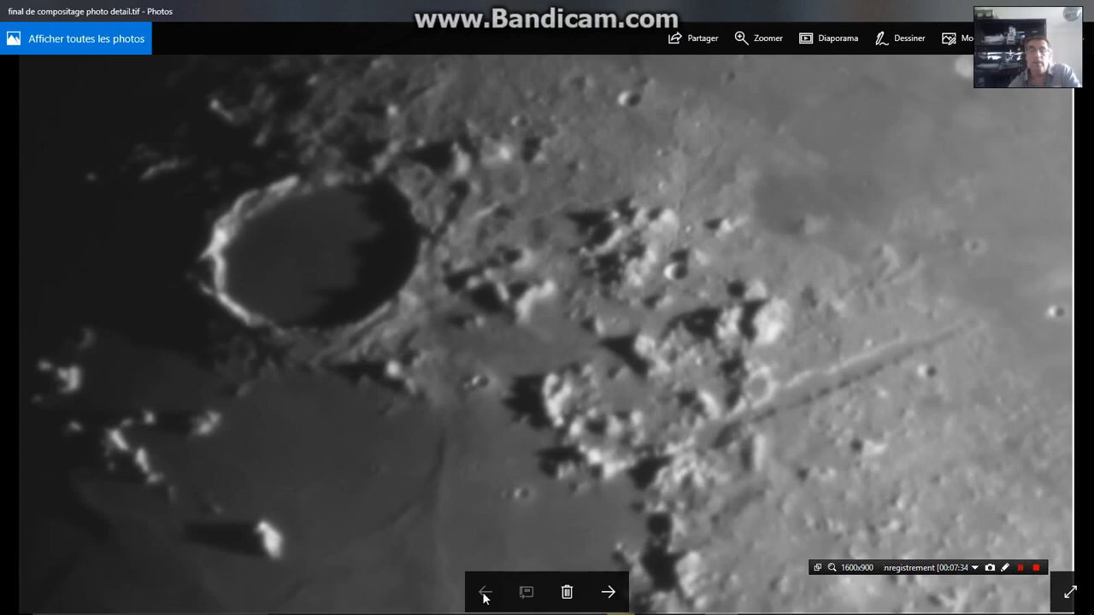
click(608, 594)
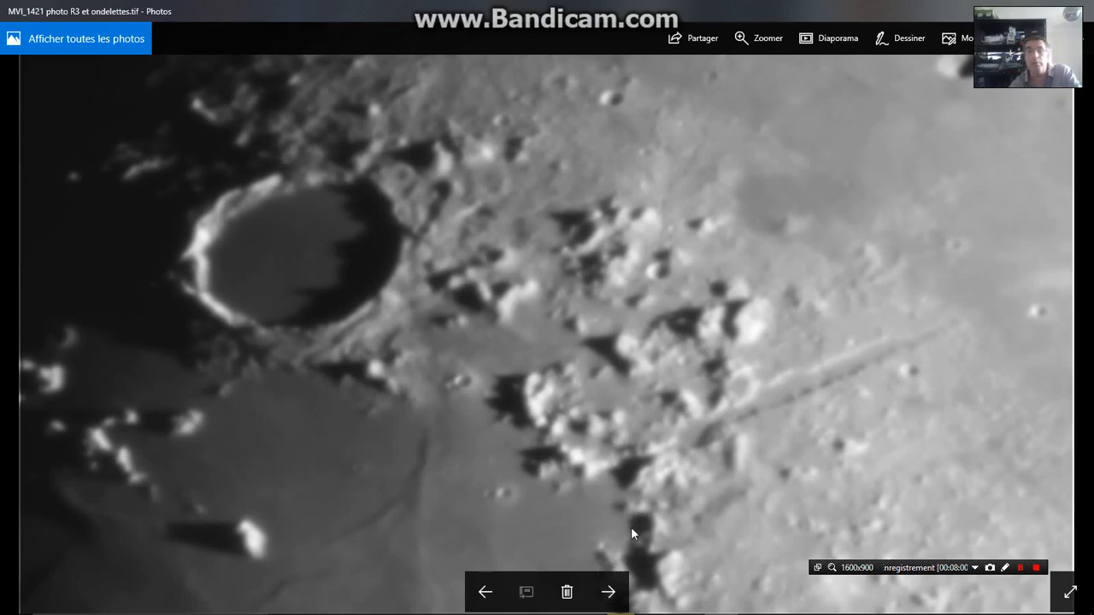
click(608, 594)
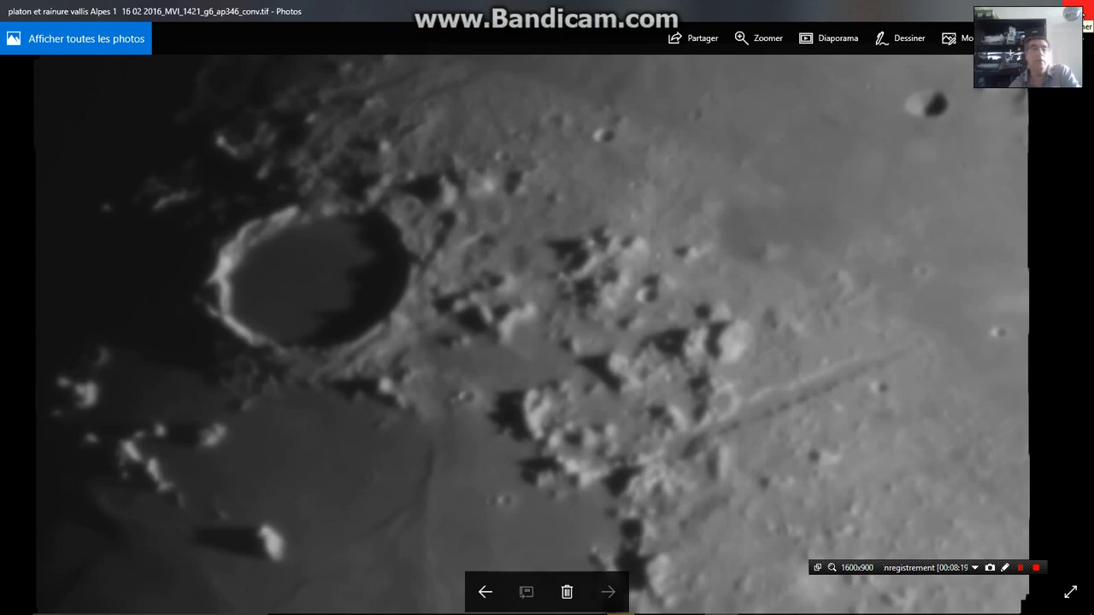
click(1080, 13)
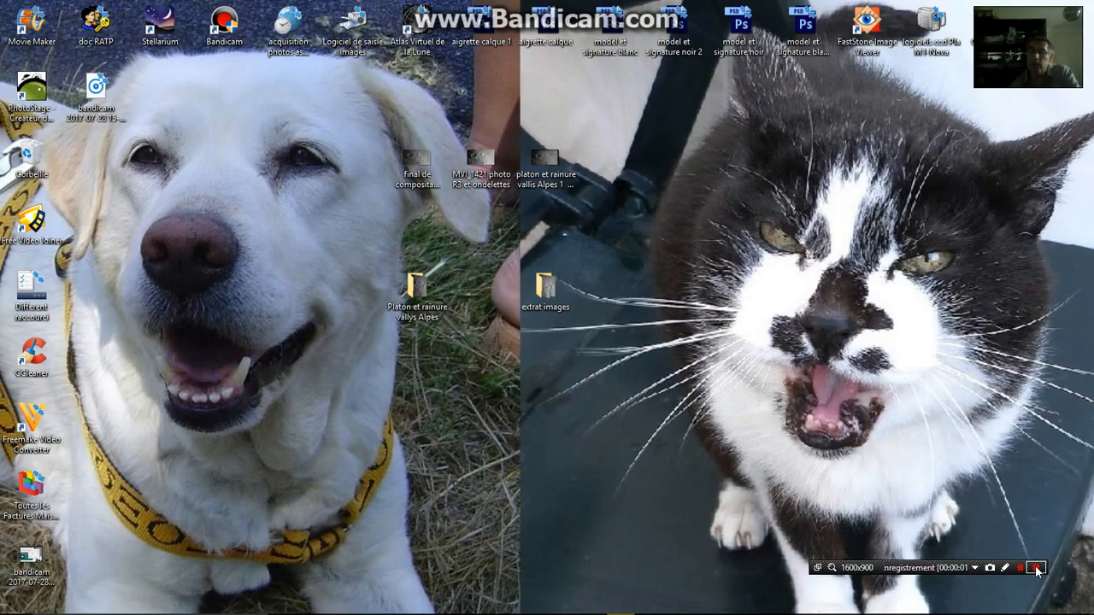
Switch to AutoStakkert! and open the MVI_1421 video from the extrat images folder
click(1037, 569)
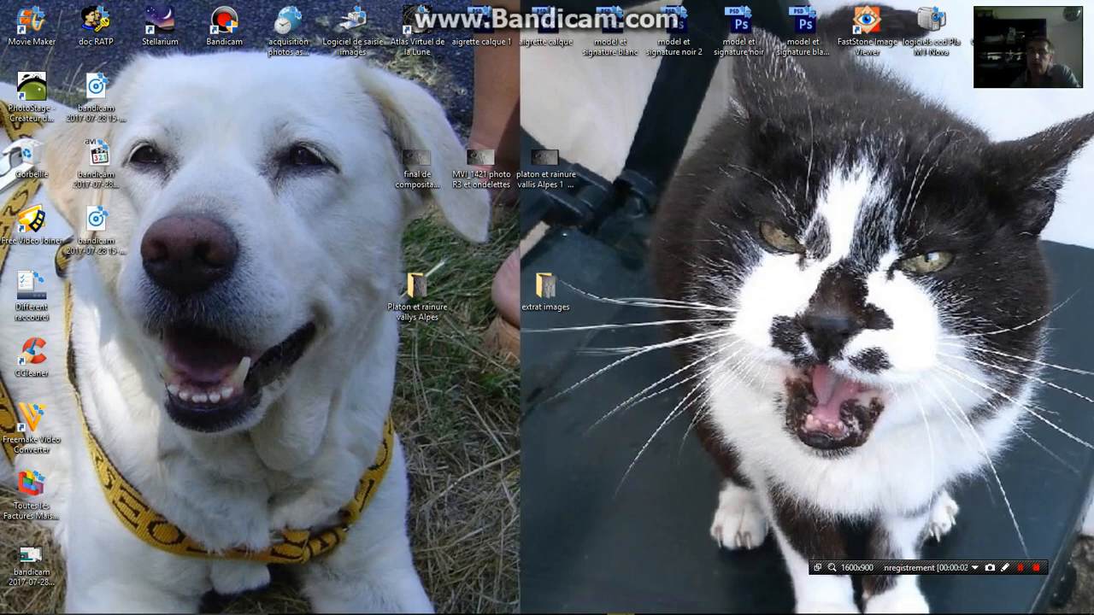
mouse_move(463, 612)
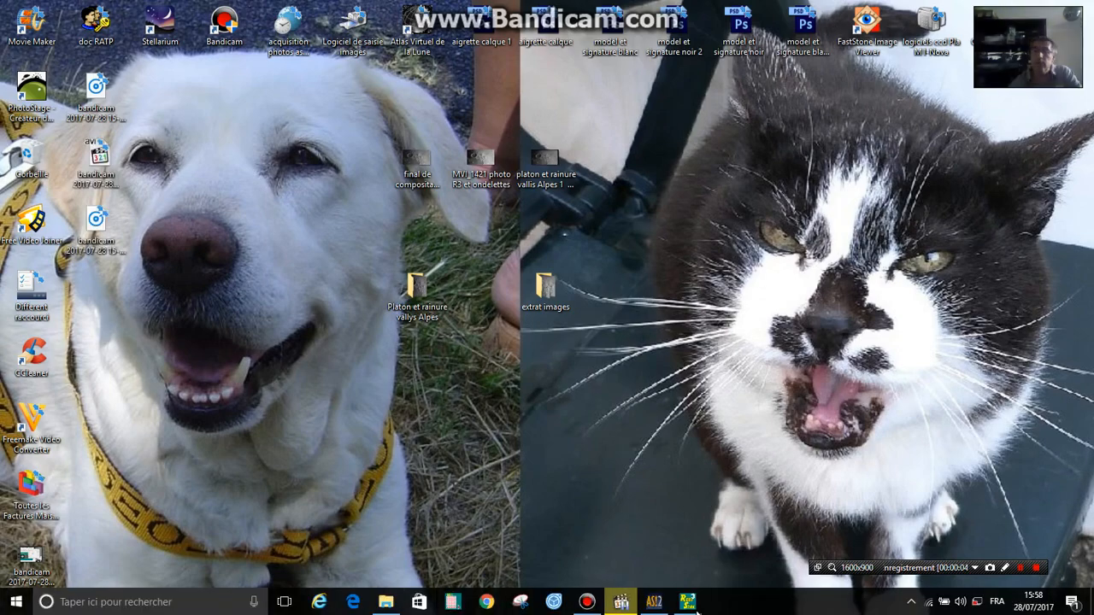
click(654, 603)
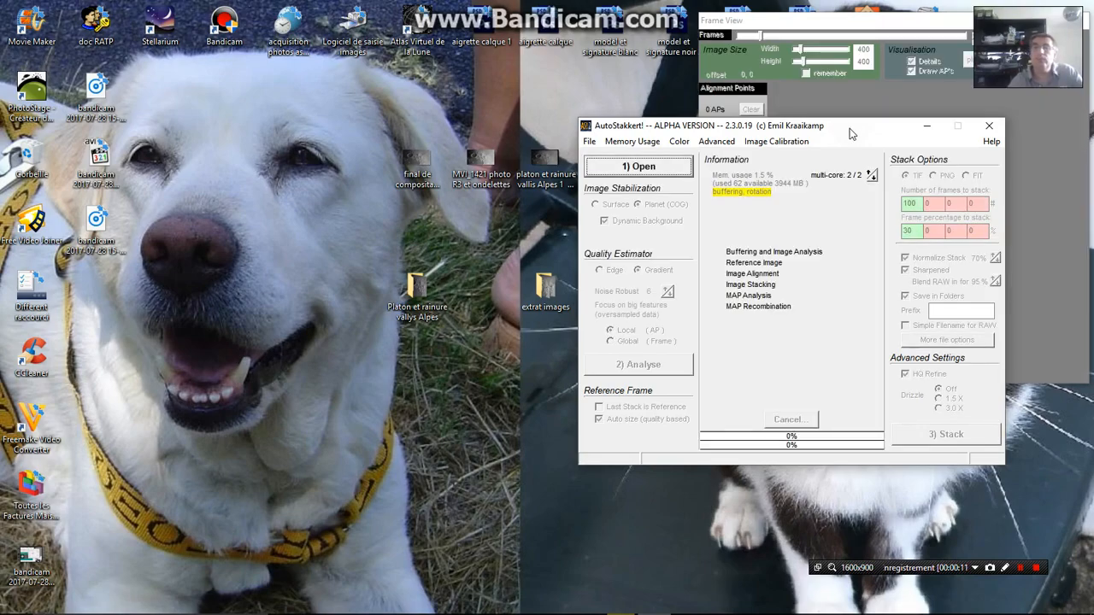
drag(851, 132, 308, 56)
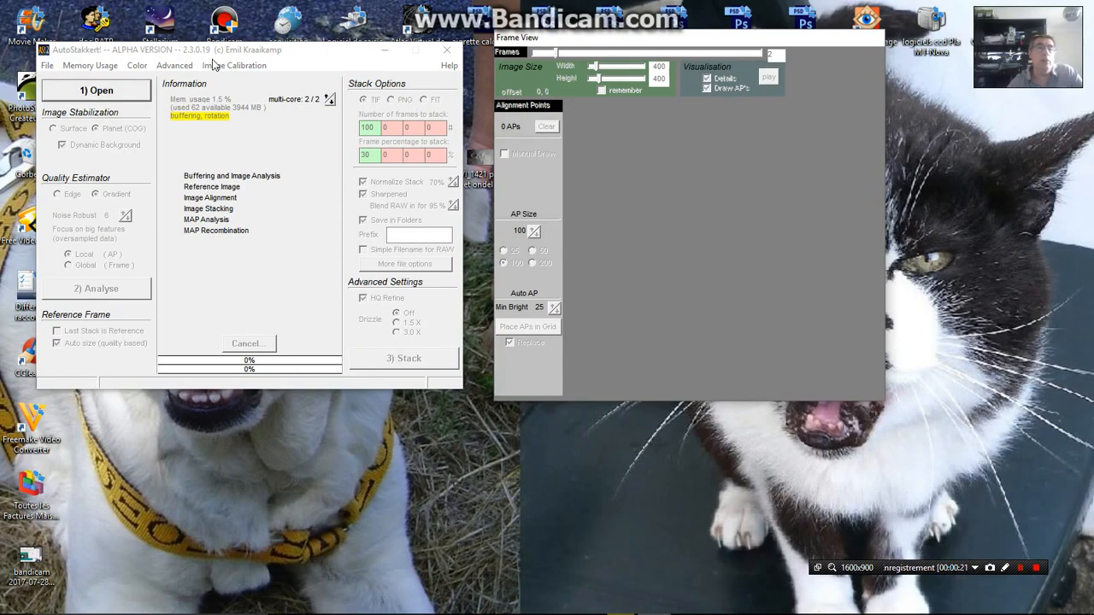
click(95, 90)
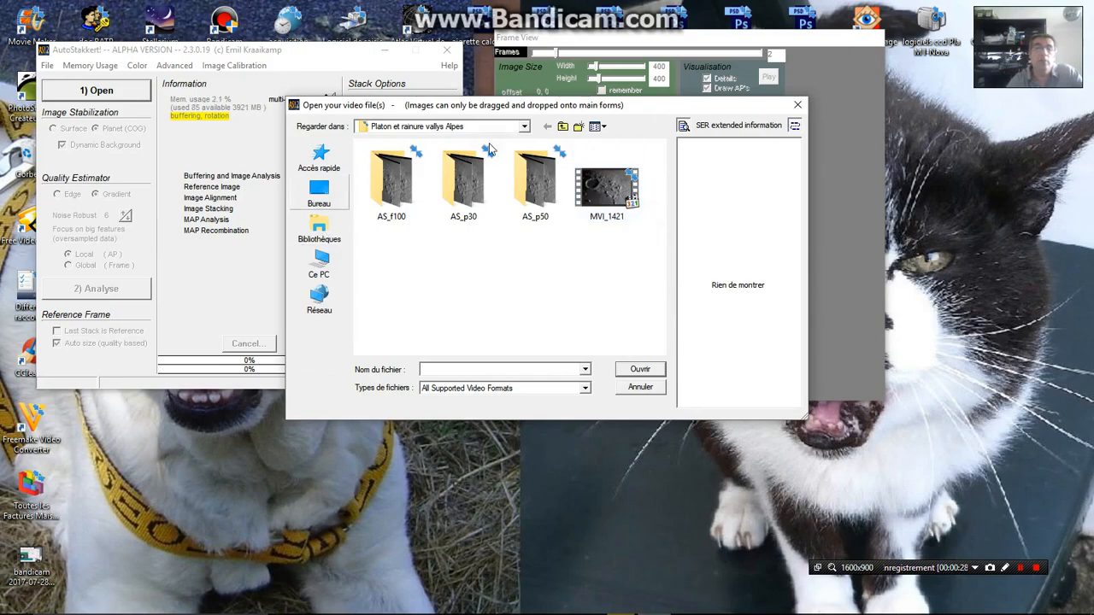
double_click(466, 180)
click(391, 184)
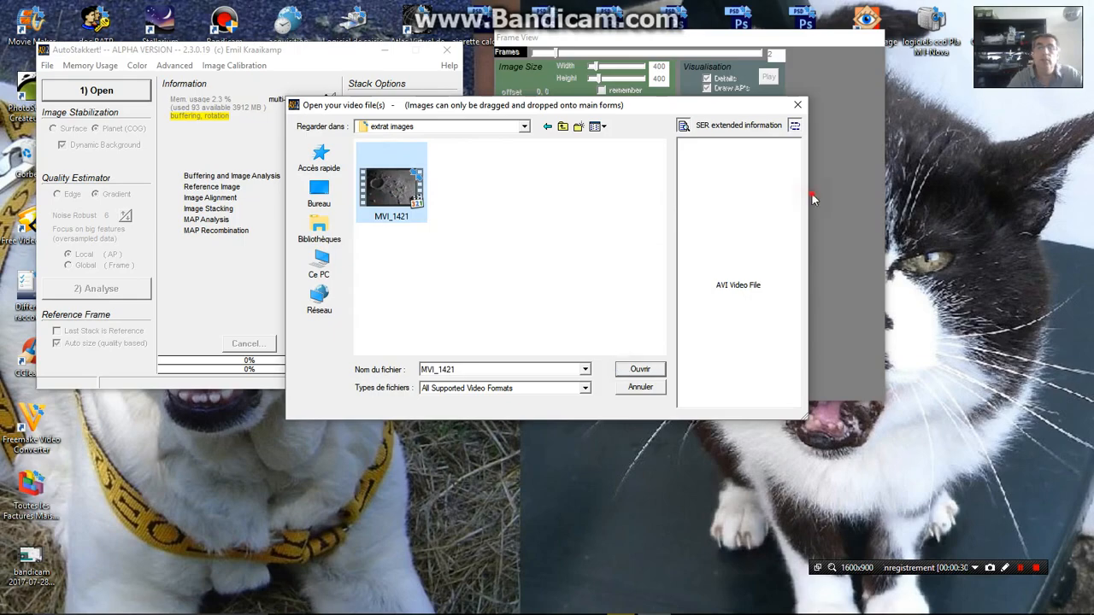
click(637, 370)
Examine the image stabilization anchor area and the surrounding lunar relief in the video's first frame
drag(821, 43, 770, 40)
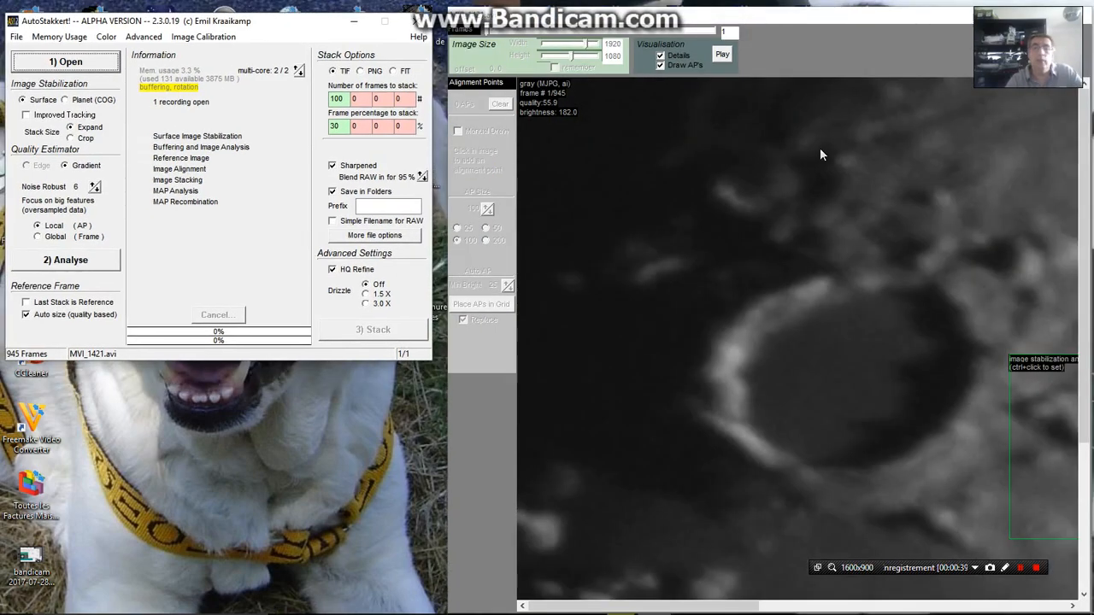
drag(732, 606, 902, 612)
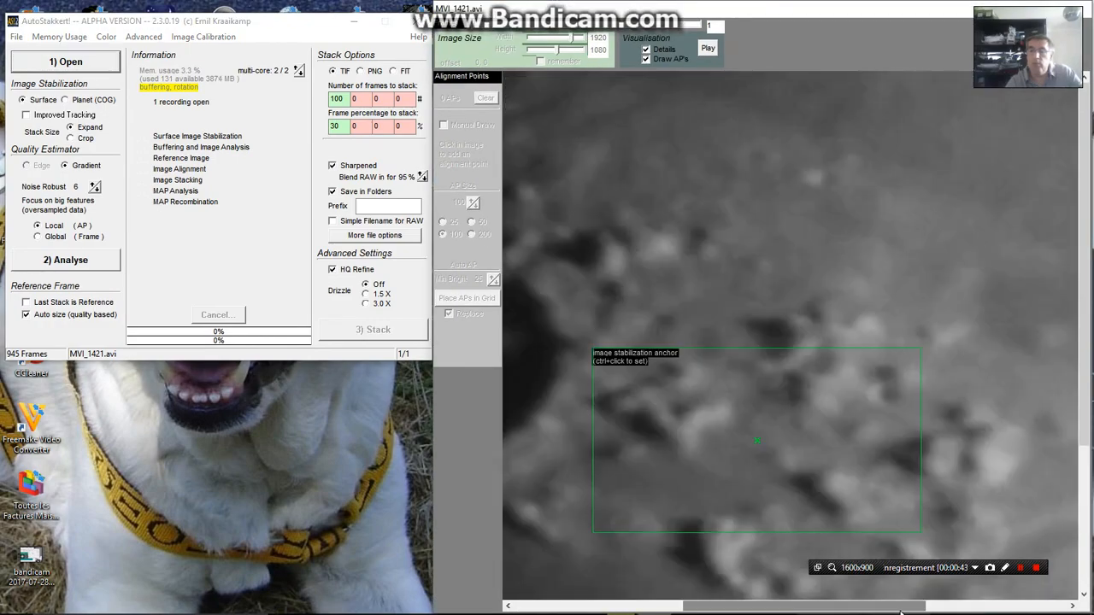
drag(1084, 217, 1084, 241)
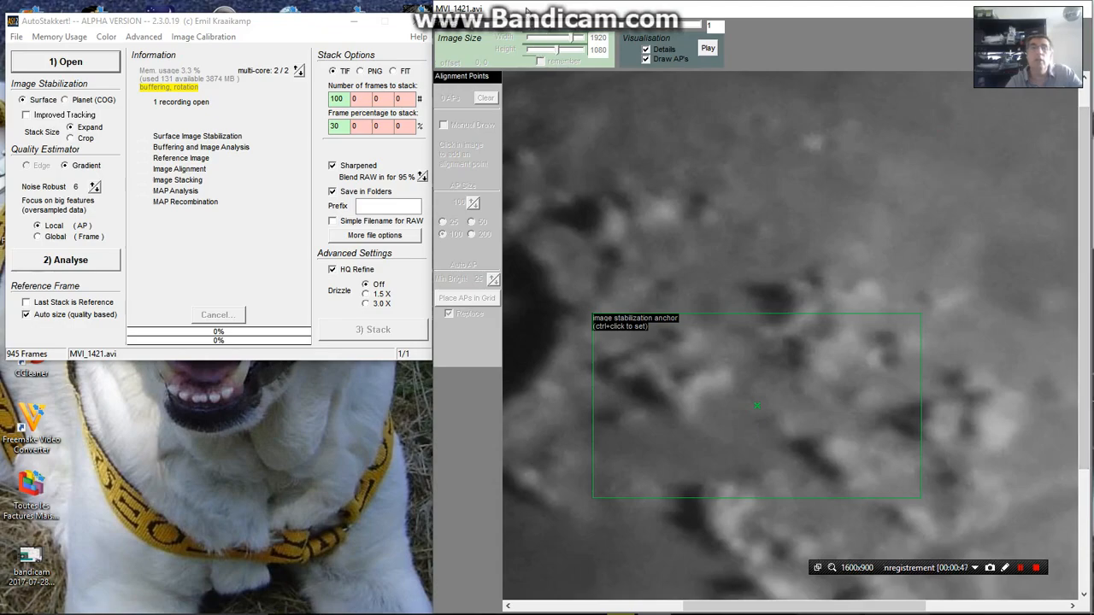
drag(527, 11, 287, 10)
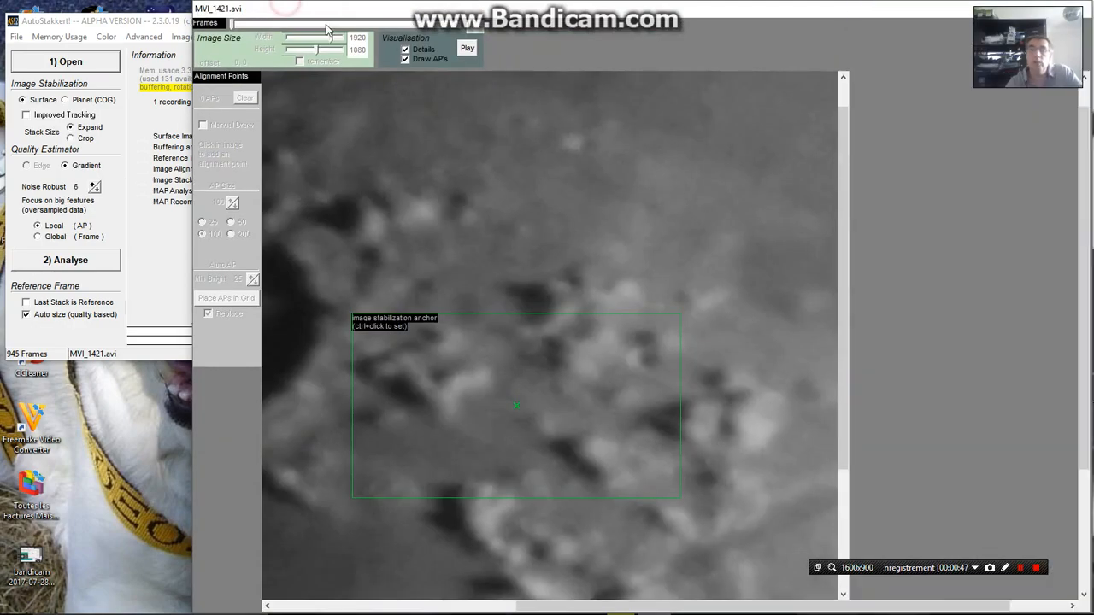
drag(1083, 383, 1083, 469)
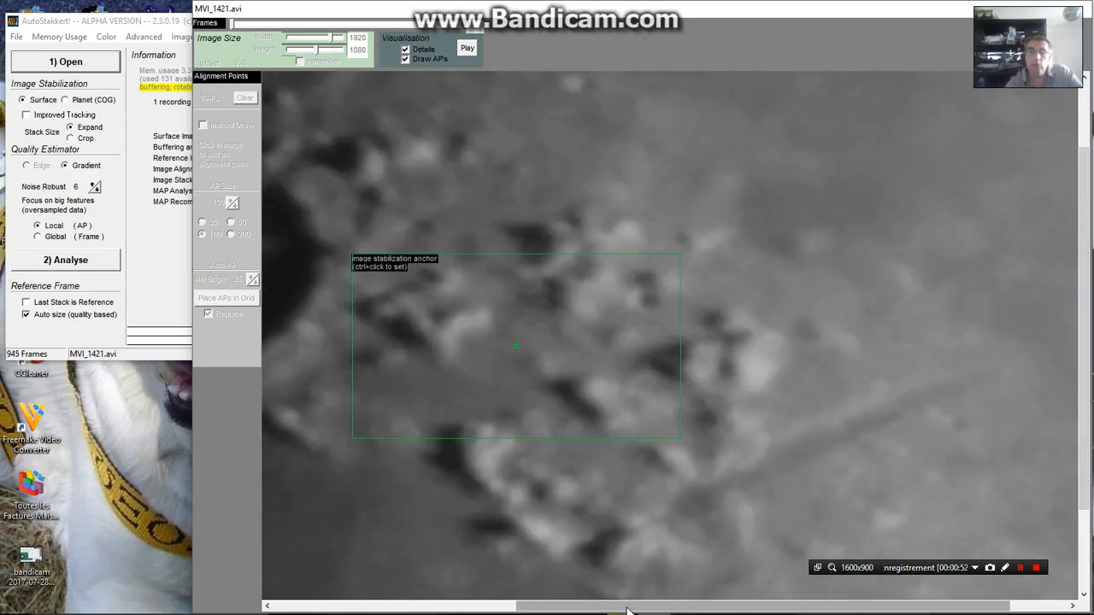
click(785, 345)
Scrub through the MVI_1421 frames to compare their sharpness and movement around the anchor, and return to frame 1
click(231, 24)
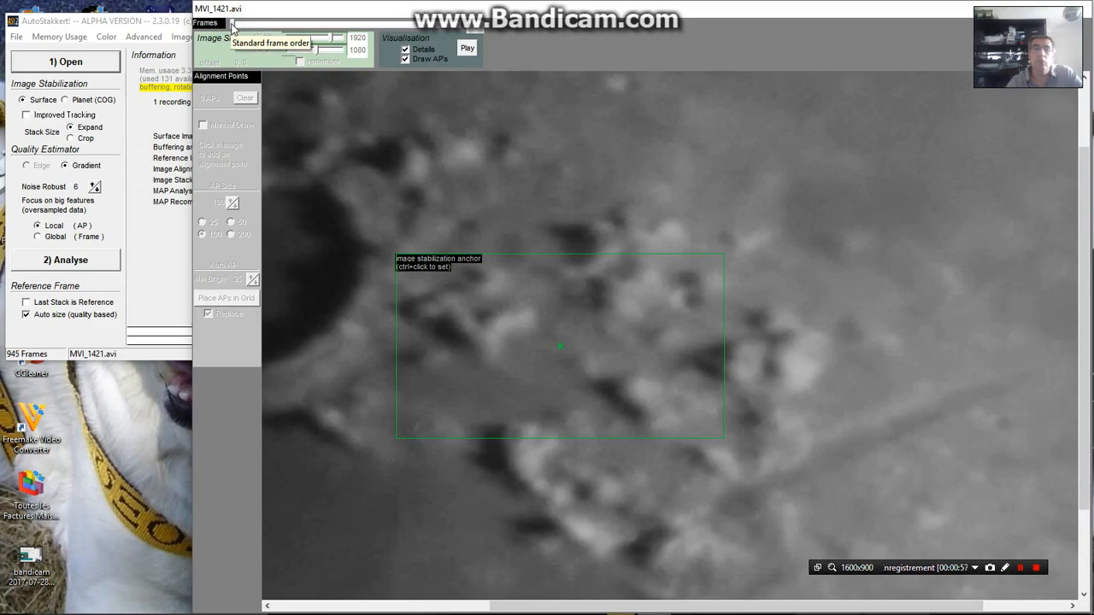
drag(232, 24, 404, 32)
click(428, 27)
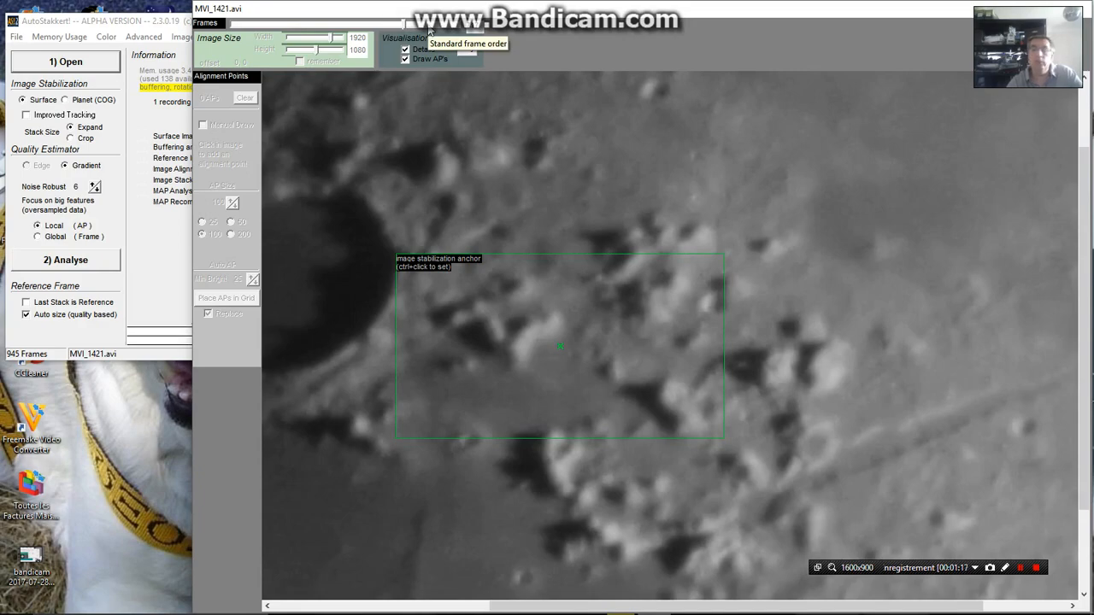
click(404, 25)
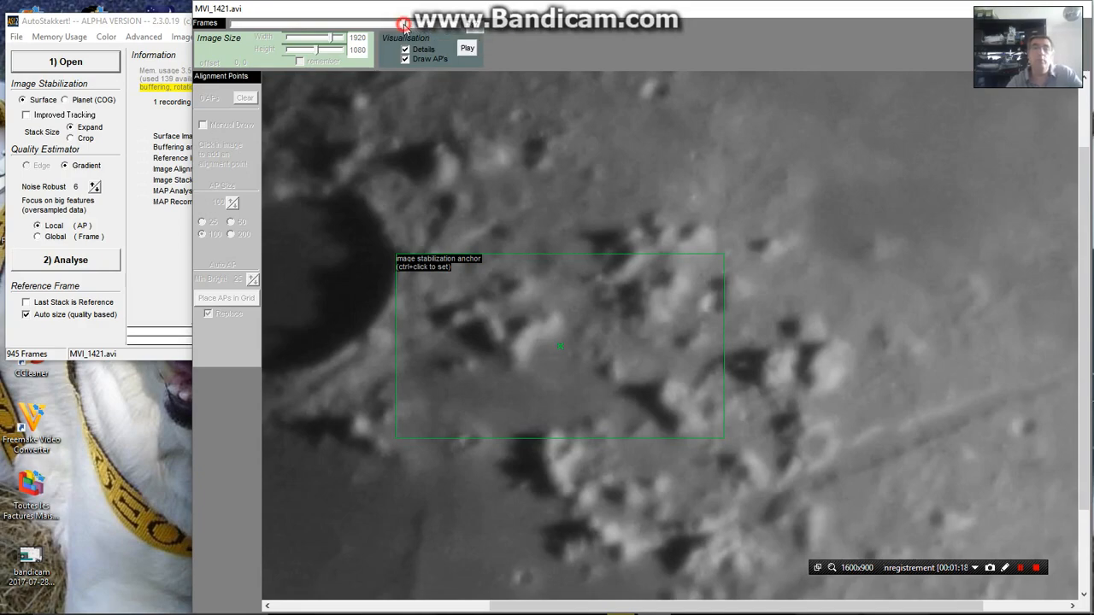
drag(406, 28, 437, 31)
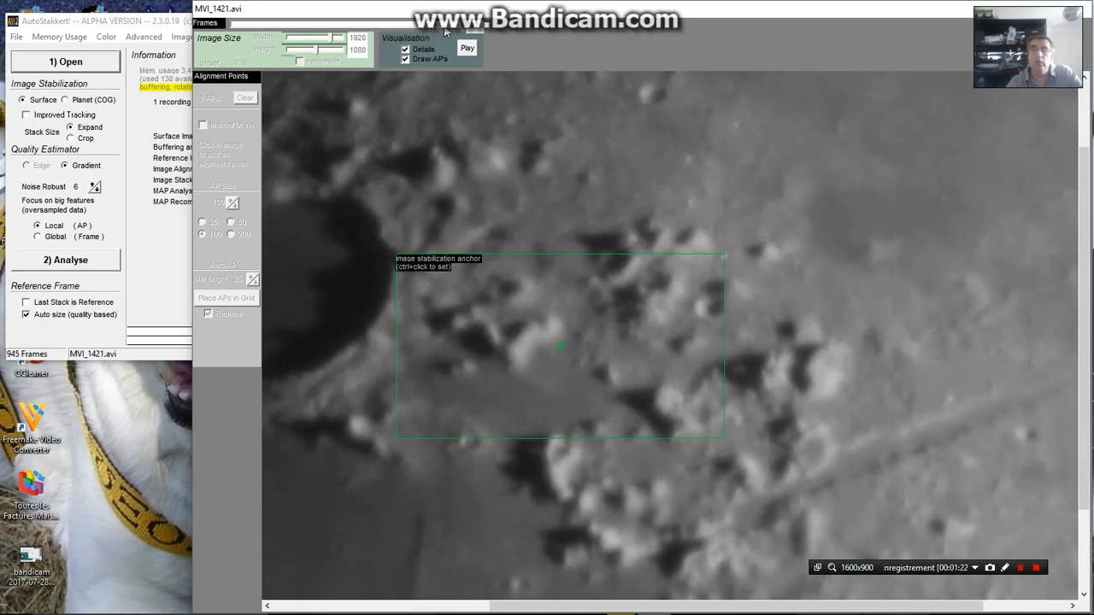
drag(444, 31, 454, 31)
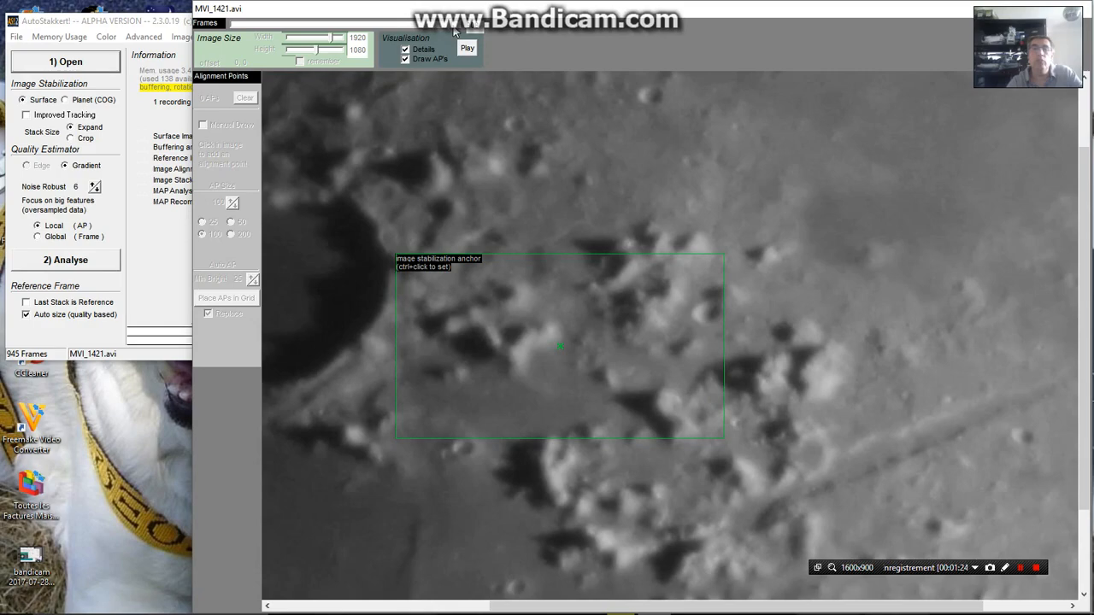
drag(457, 26, 447, 26)
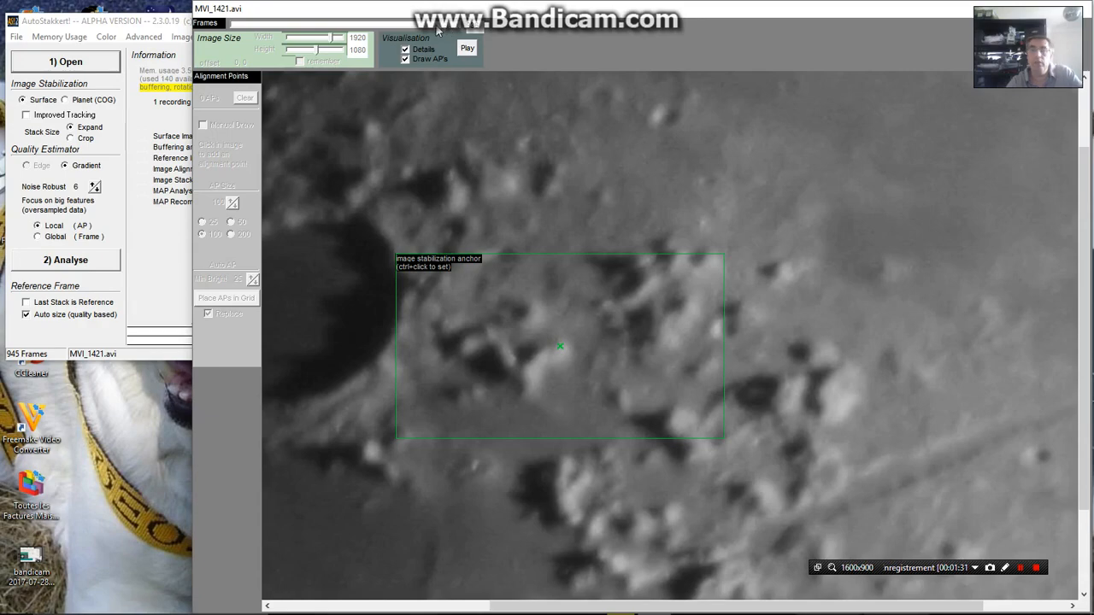
drag(437, 28, 231, 26)
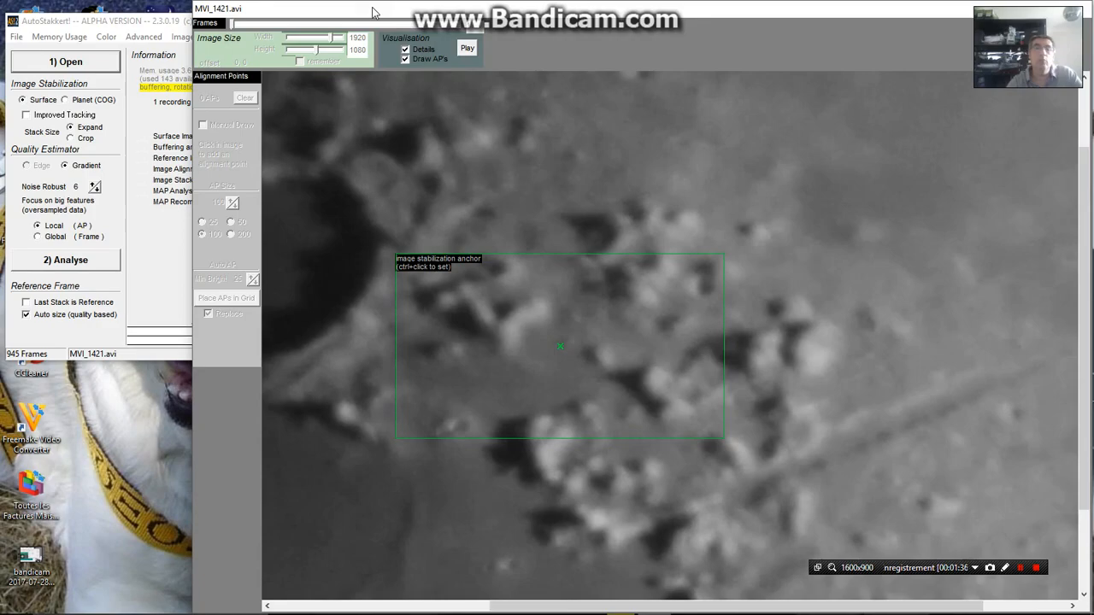
Move the frame view clear of the settings and enable Improved Tracking for surface stabilization
drag(303, 16, 591, 13)
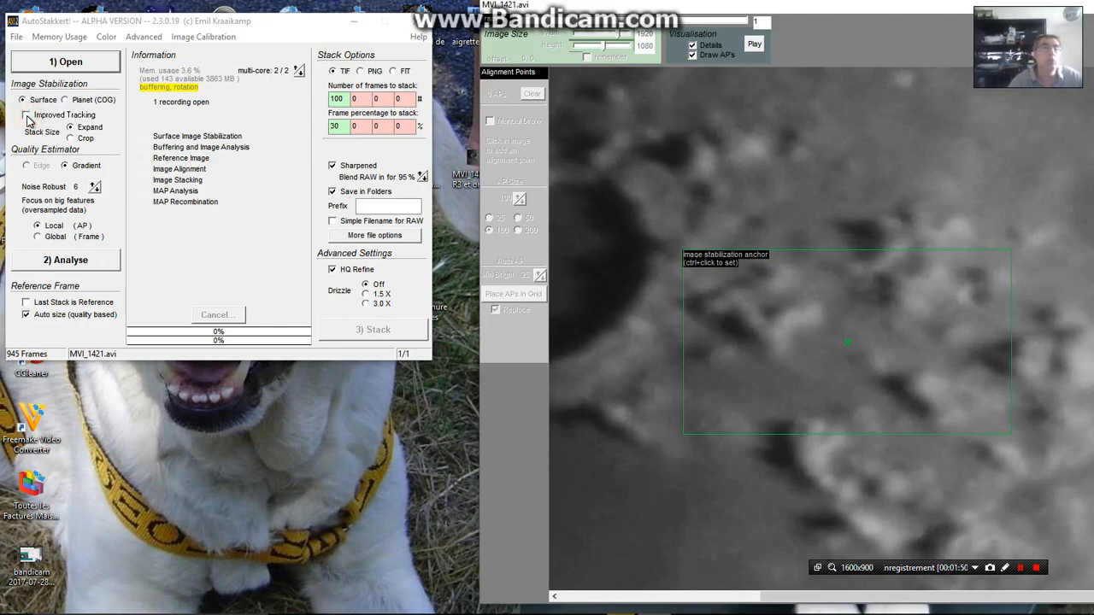
click(27, 115)
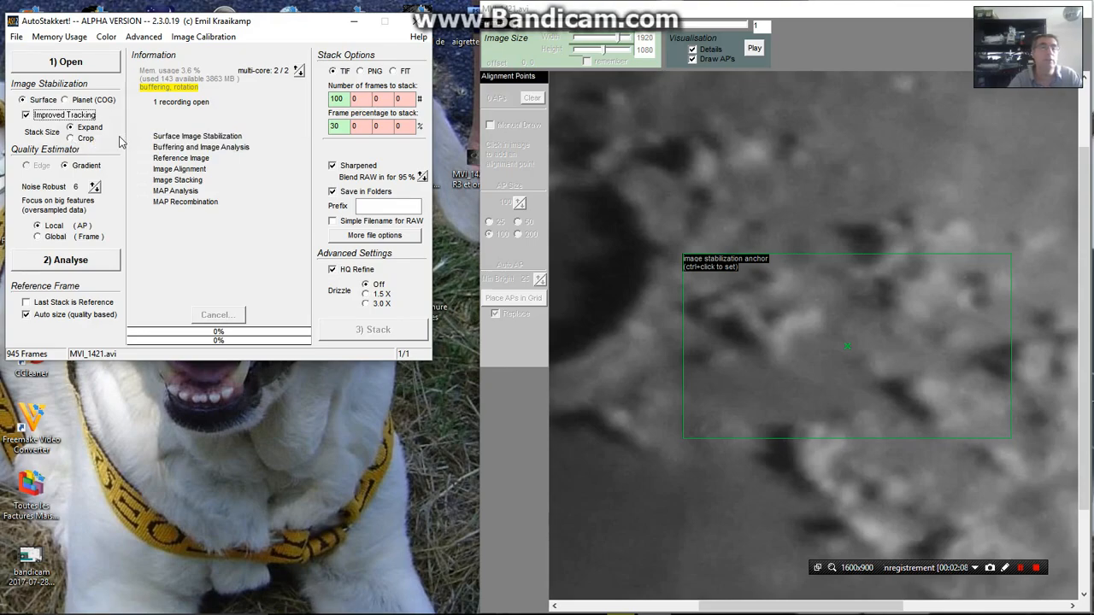
Try lower Noise Robust values for the gradient quality estimator and bring the setting back to 6
click(96, 191)
click(96, 192)
click(96, 191)
click(95, 192)
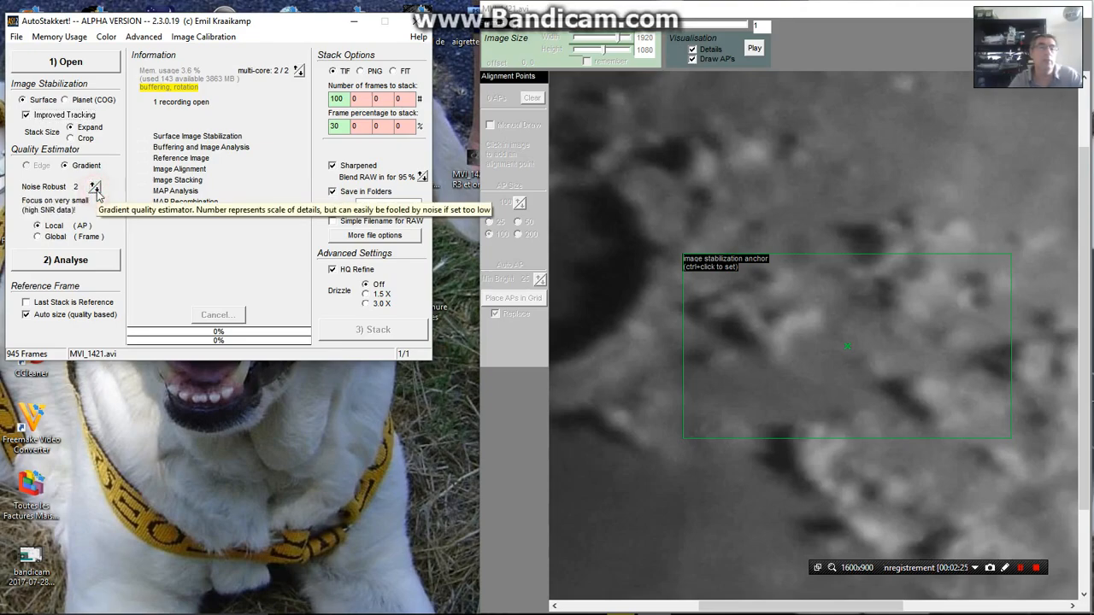
click(96, 192)
click(96, 191)
click(95, 185)
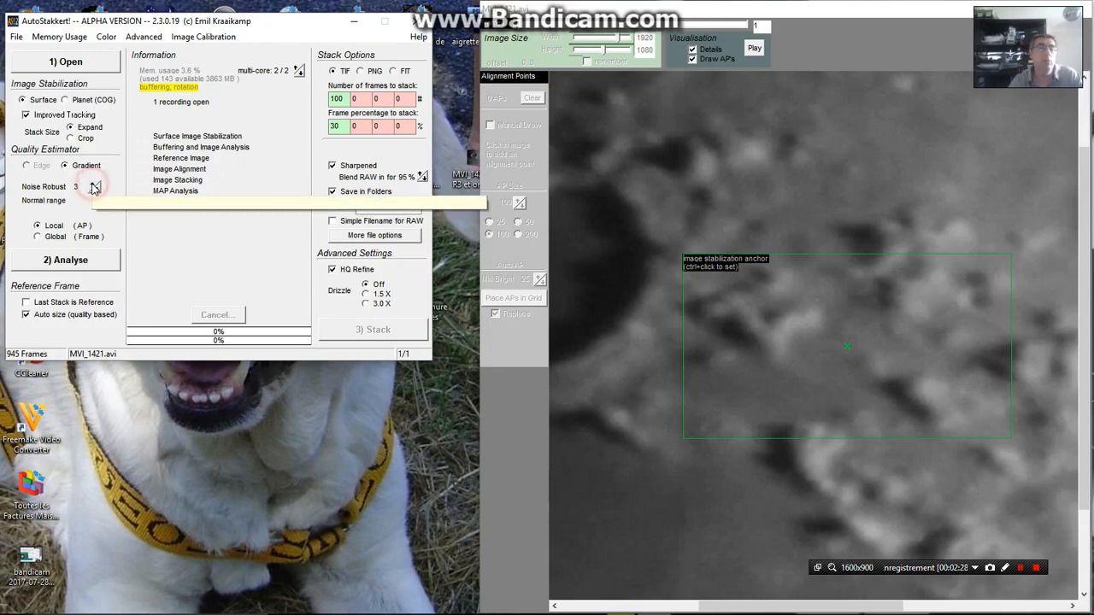
click(95, 186)
click(95, 186)
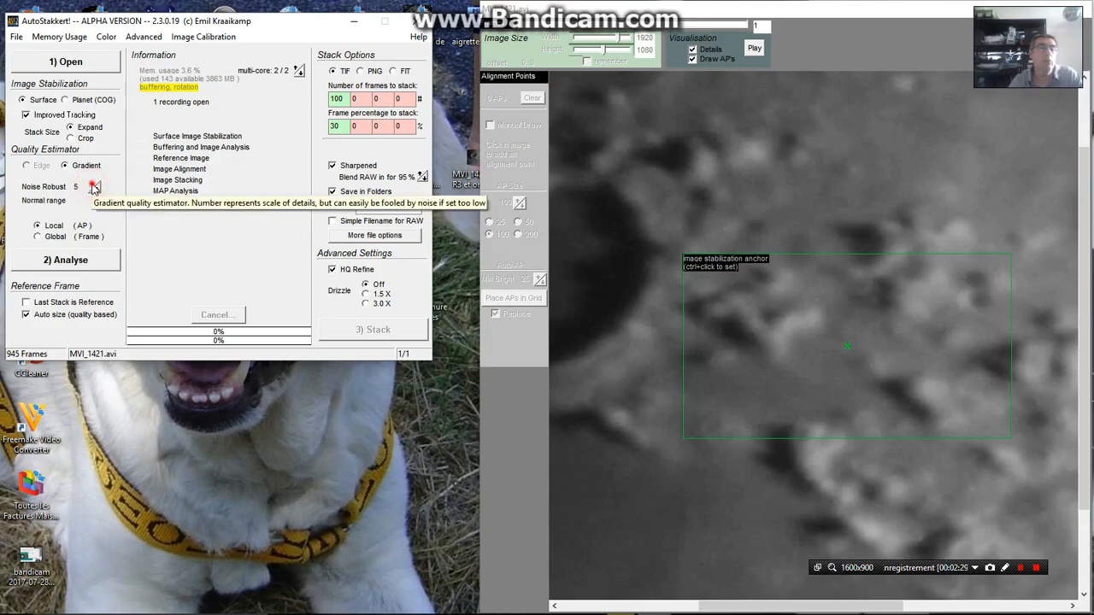
click(95, 185)
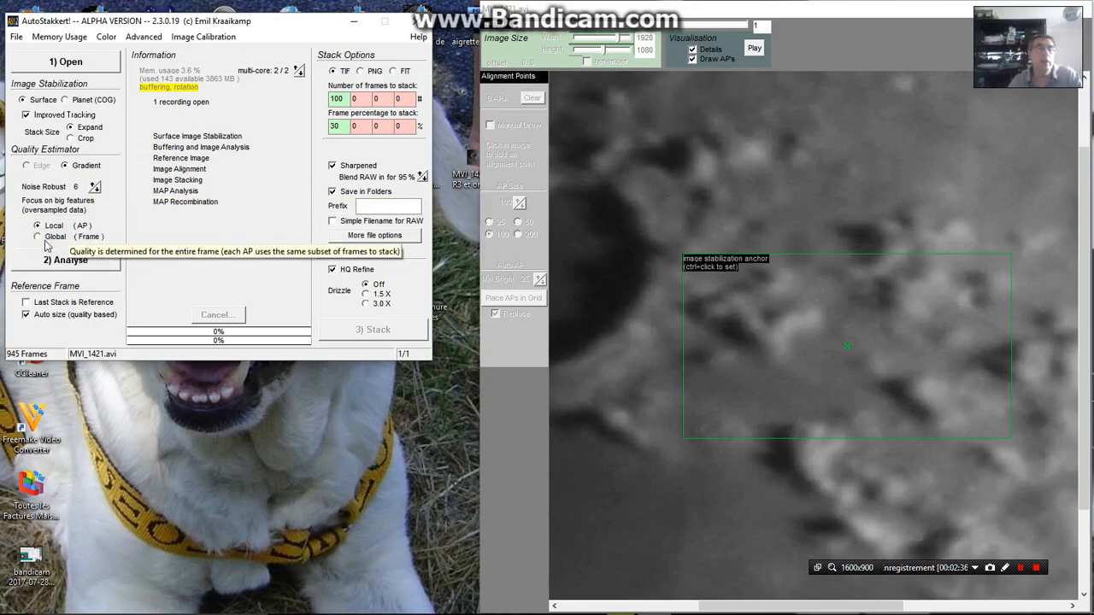
Set the quality estimation to Global (Frame) and analyse the MVI_1421 recording
click(90, 234)
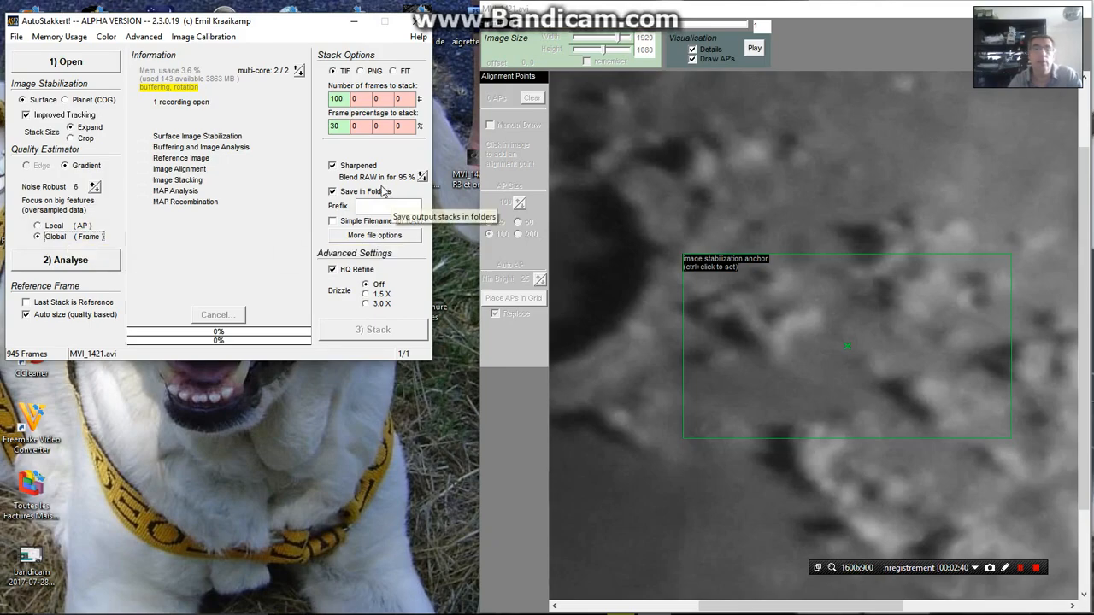
click(69, 261)
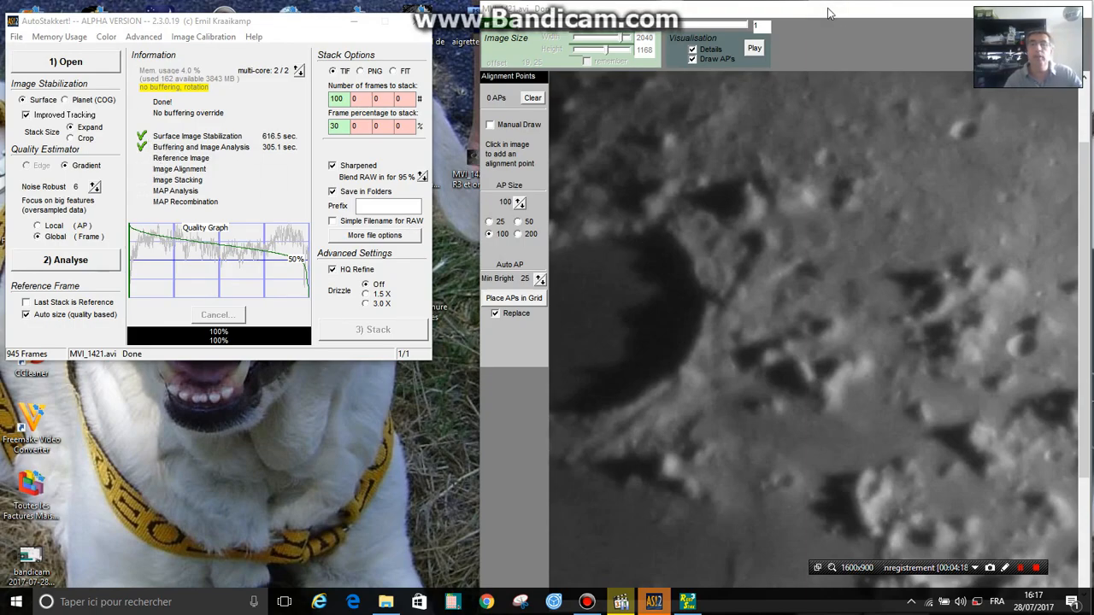
Compare the quality-sorted MVI_1421 frames from the best, frame 1, to the worst, frame 945, and return to frame 1
drag(828, 8, 587, 8)
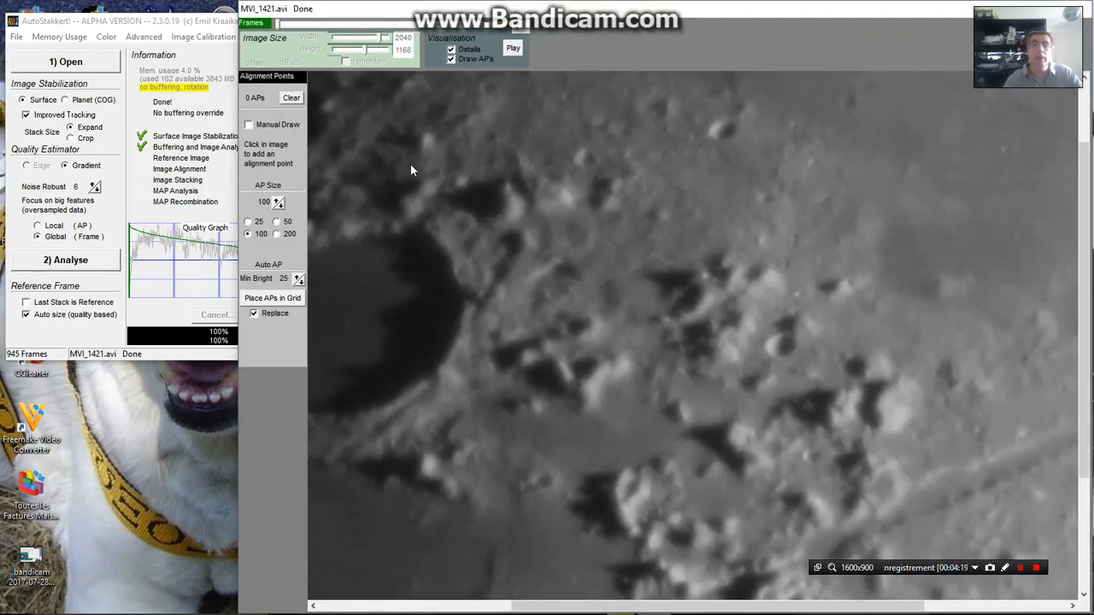
drag(769, 8, 635, 8)
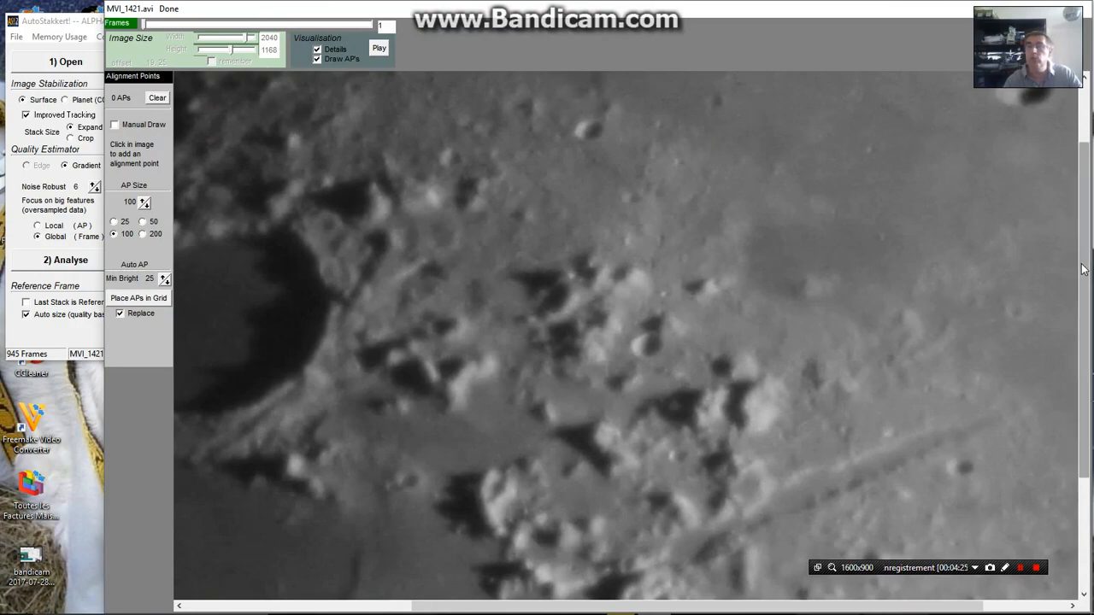
drag(1084, 269, 1084, 306)
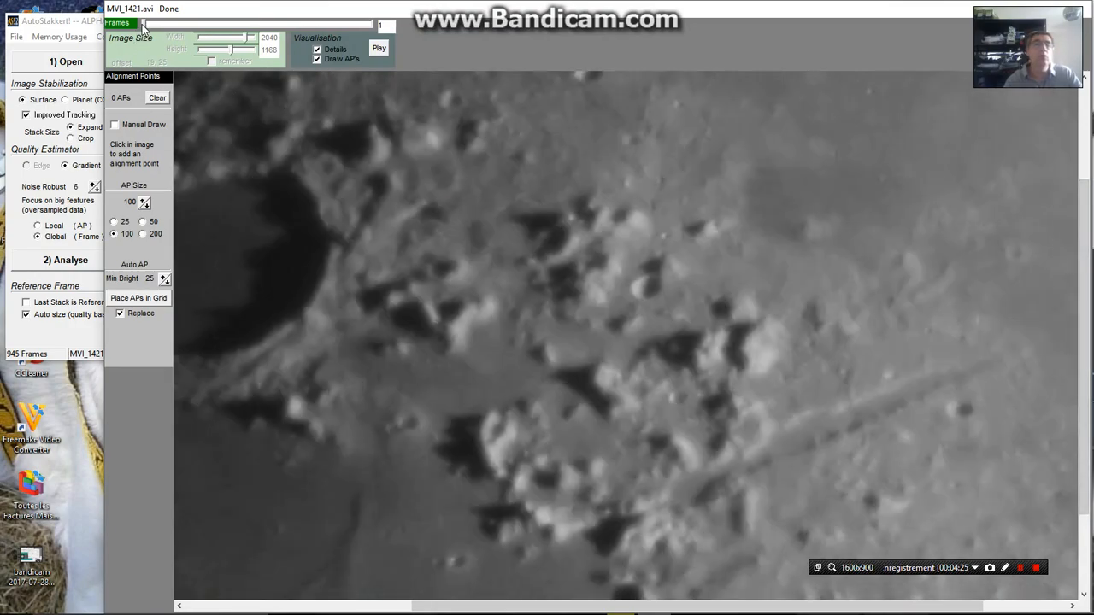
drag(143, 25, 147, 25)
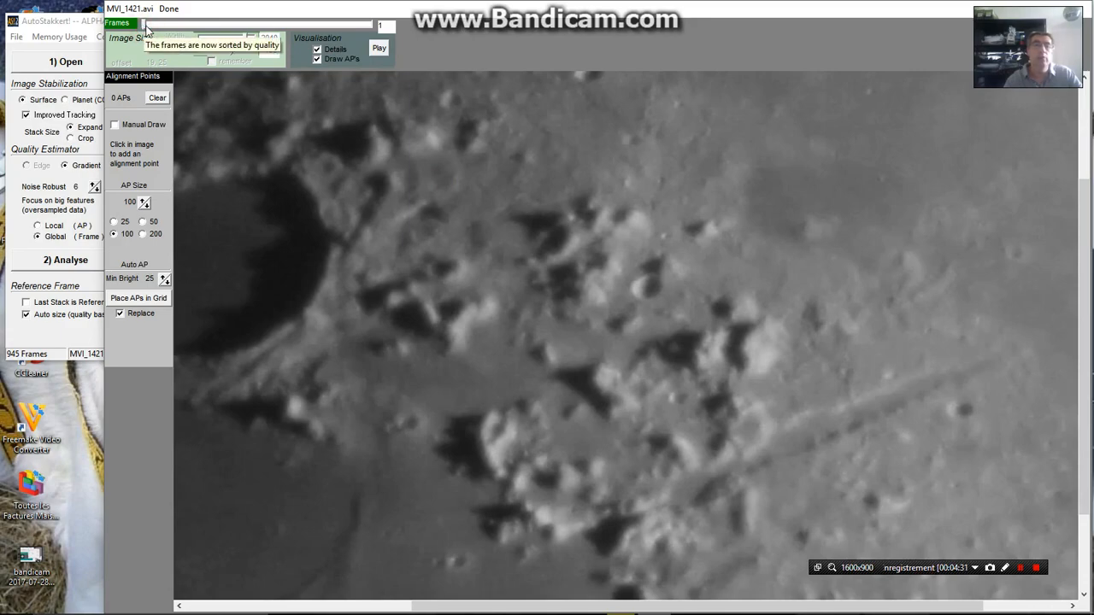
drag(146, 28, 373, 28)
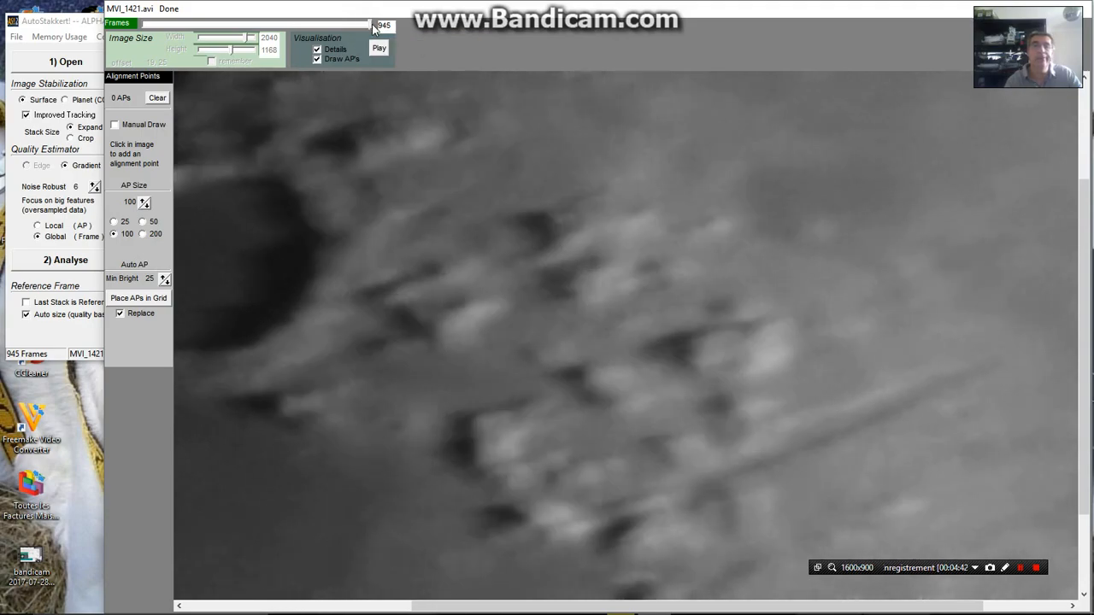
drag(373, 28, 179, 32)
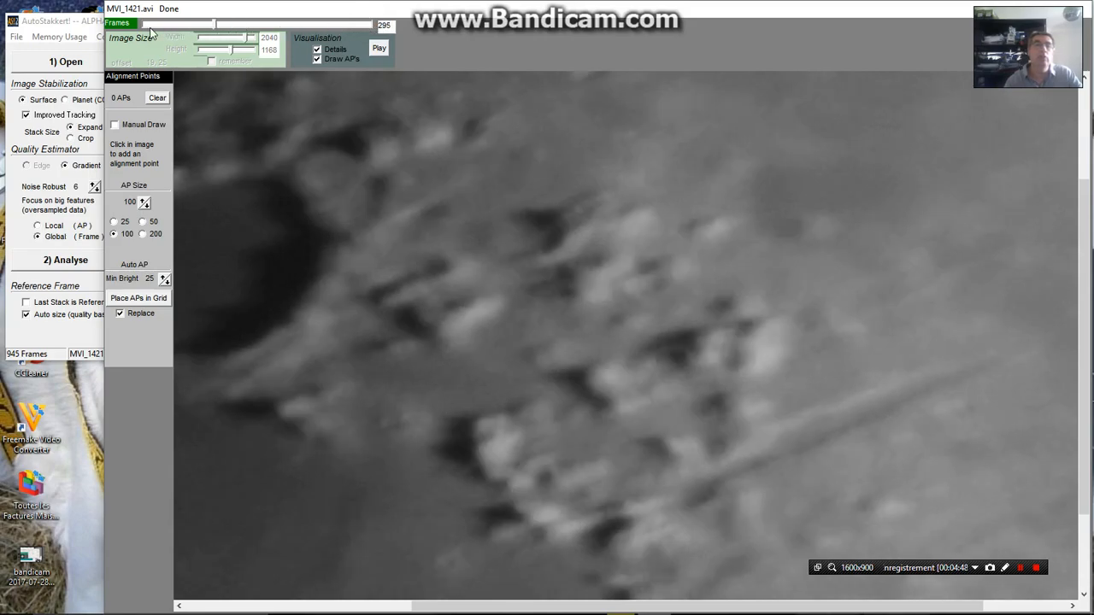
drag(151, 31, 145, 32)
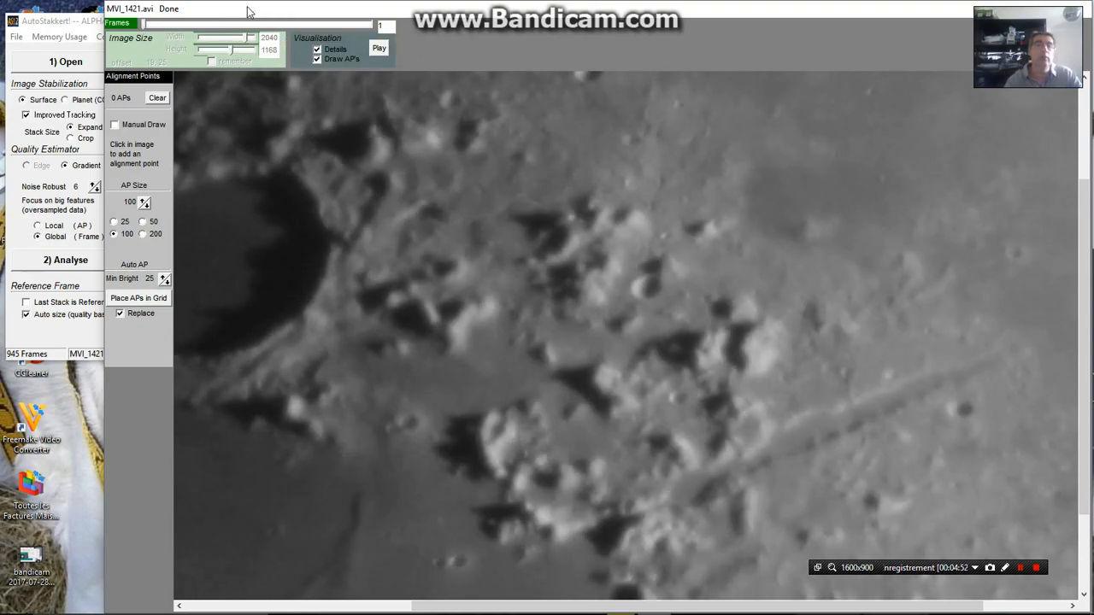
Step one by one through the best-ranked MVI_1421 frames to examine their sharpness and the small shifts of surface details between them
drag(248, 10, 337, 10)
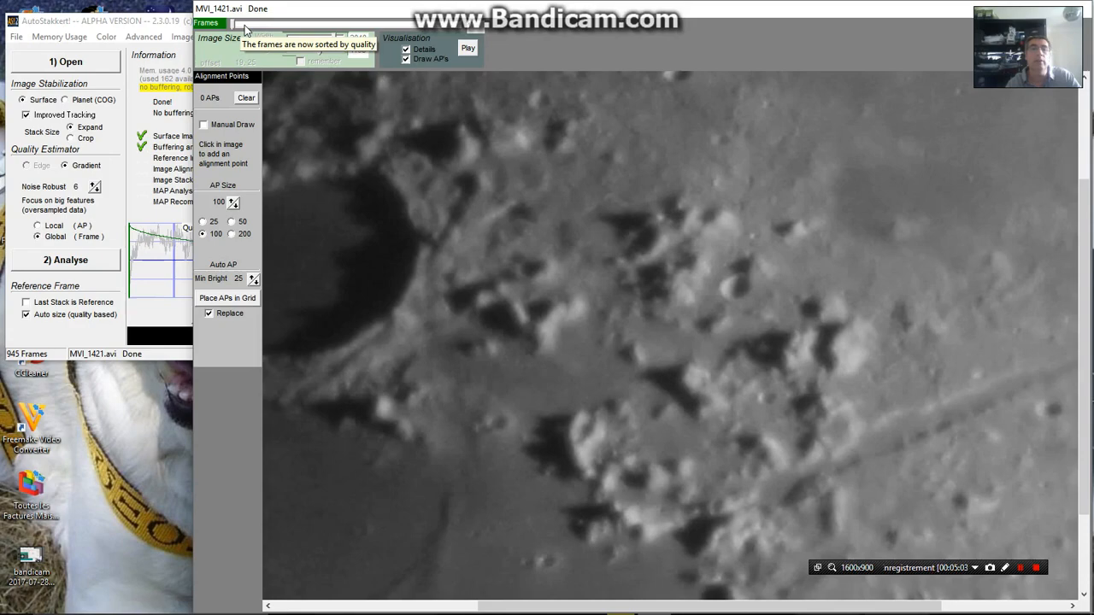
scroll(248, 30, up, 1)
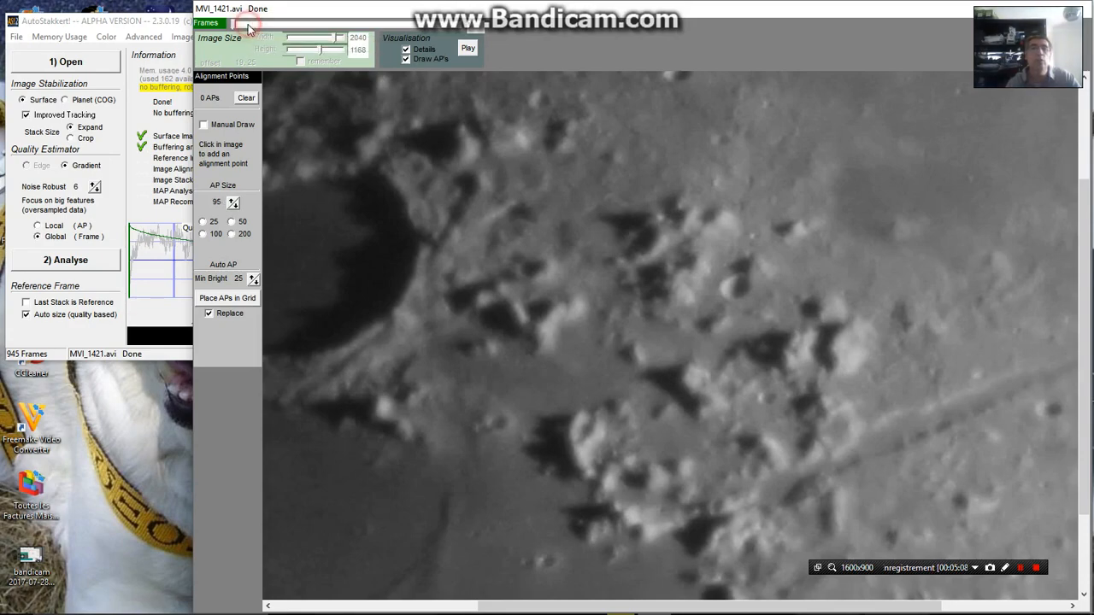
scroll(247, 30, down, 1)
key(Right)
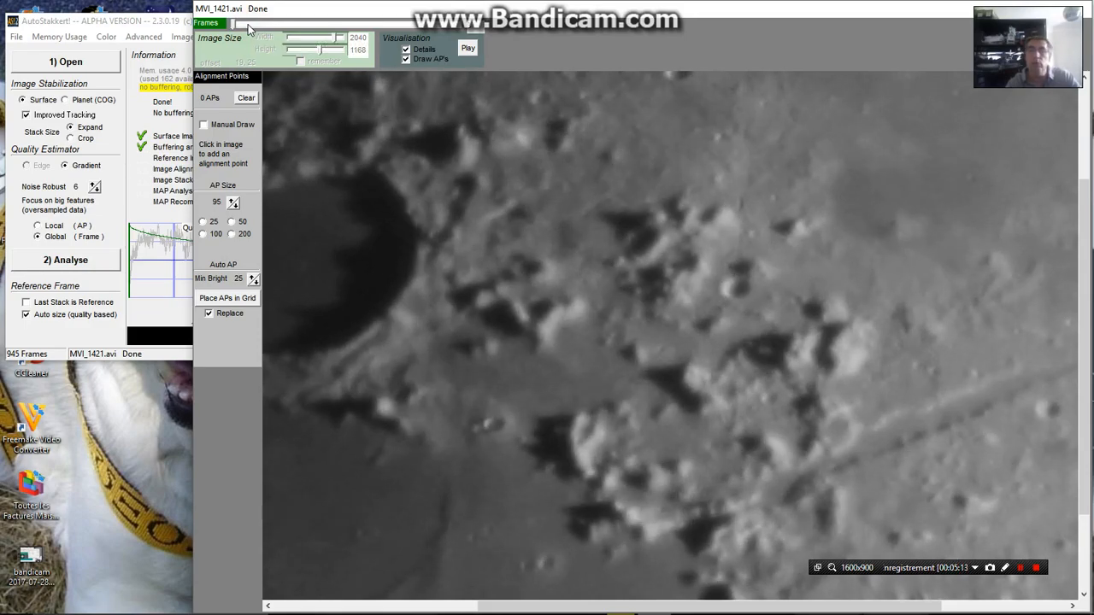
key(Left)
key(Left)
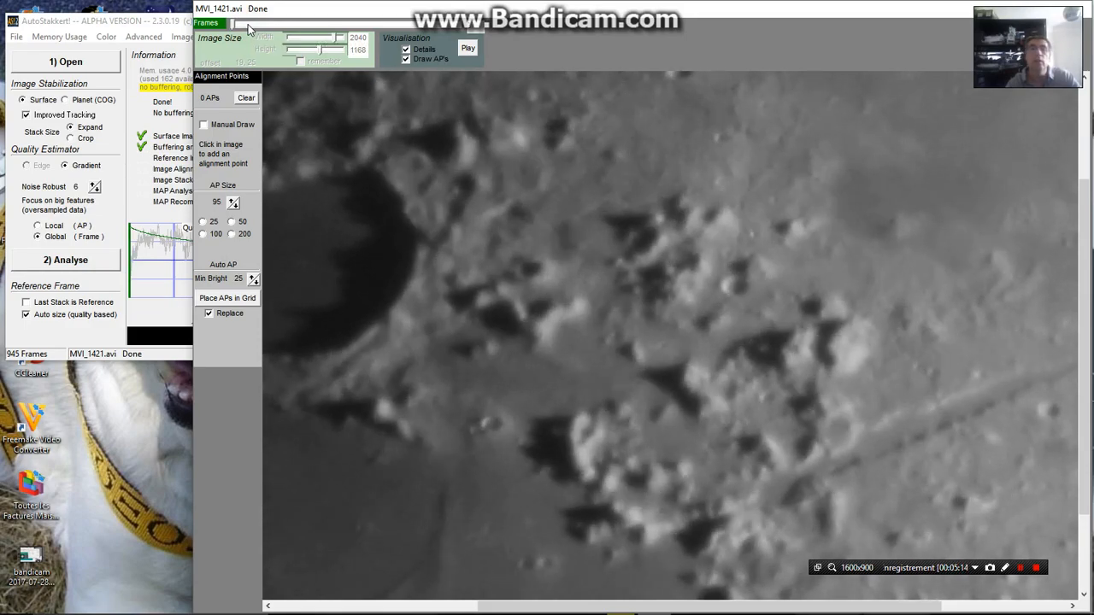
key(Left)
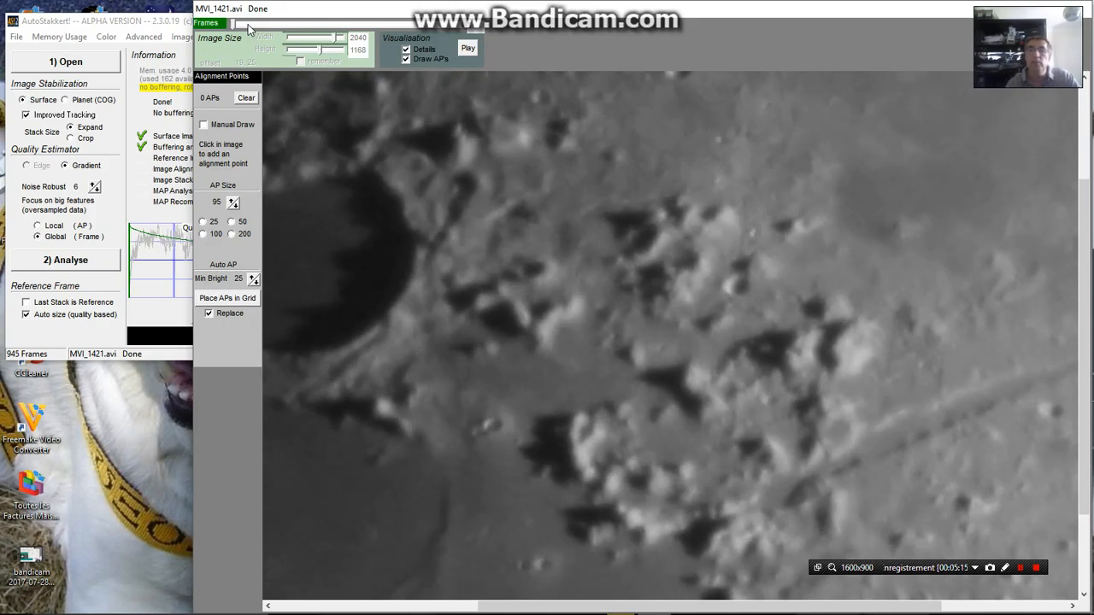
key(Left)
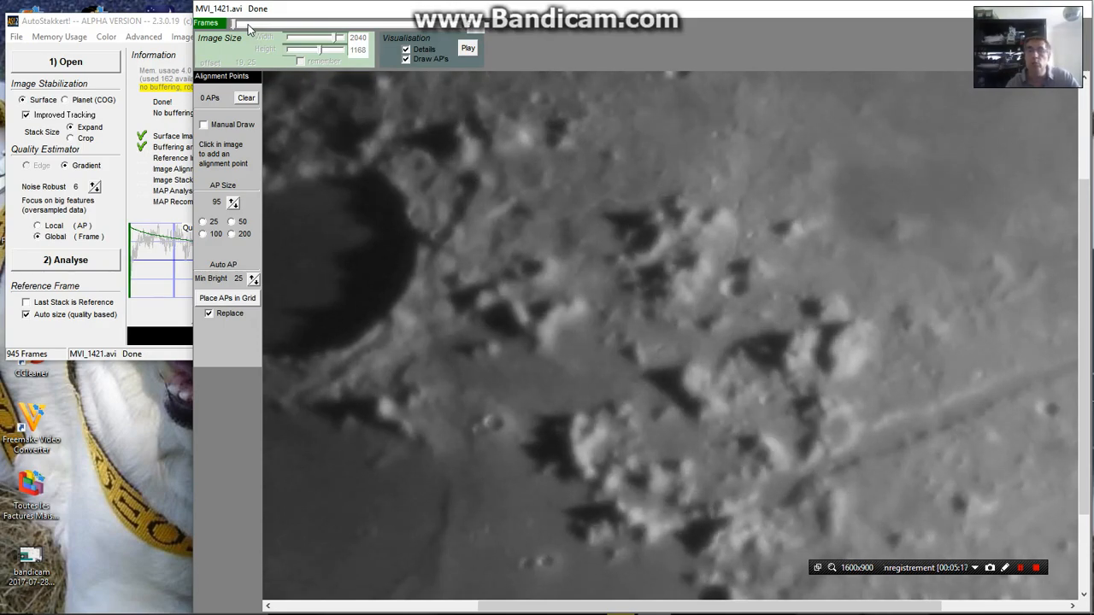
key(Left)
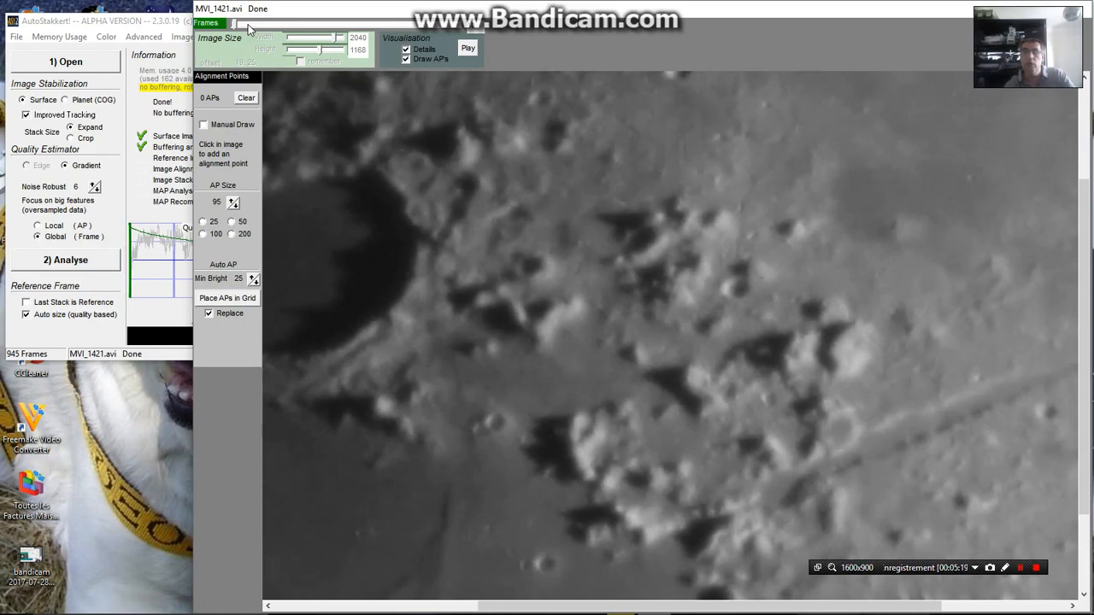
key(Left)
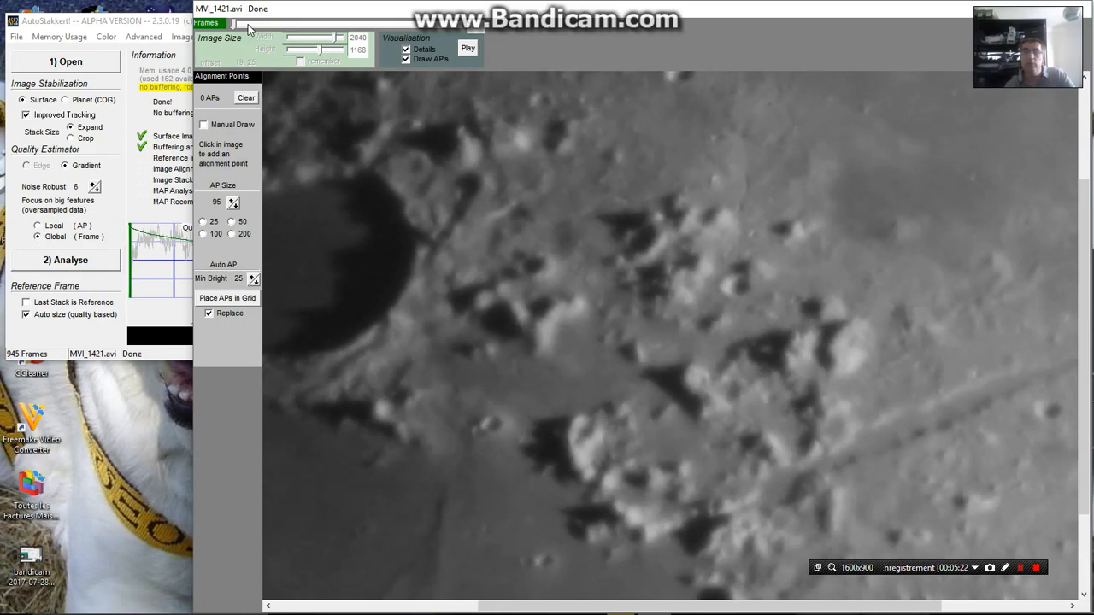
key(Left)
key(Left)
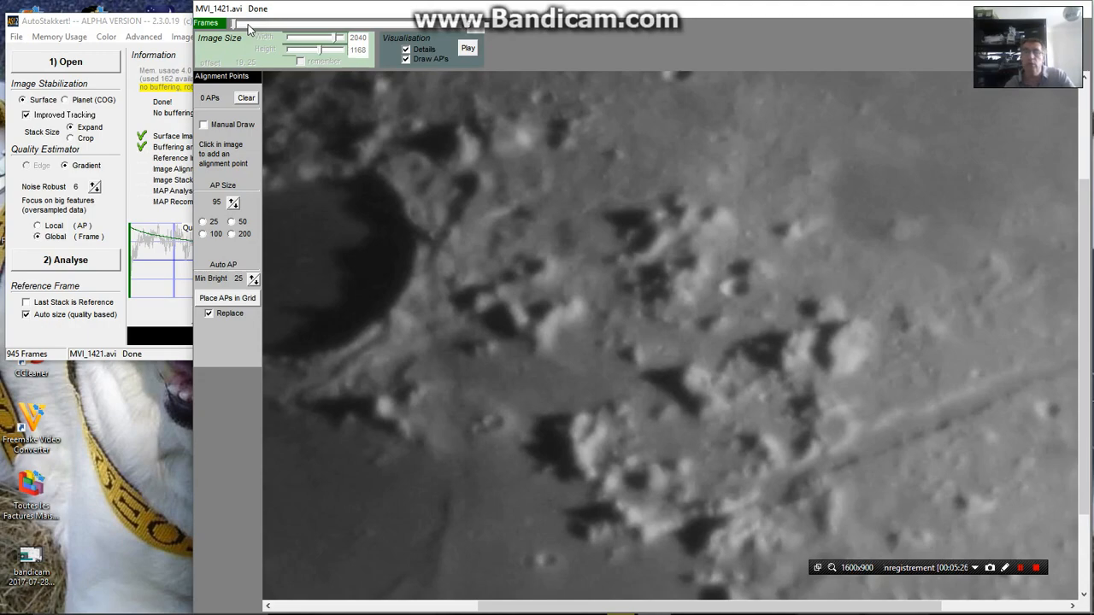
key(Left)
key(Left)
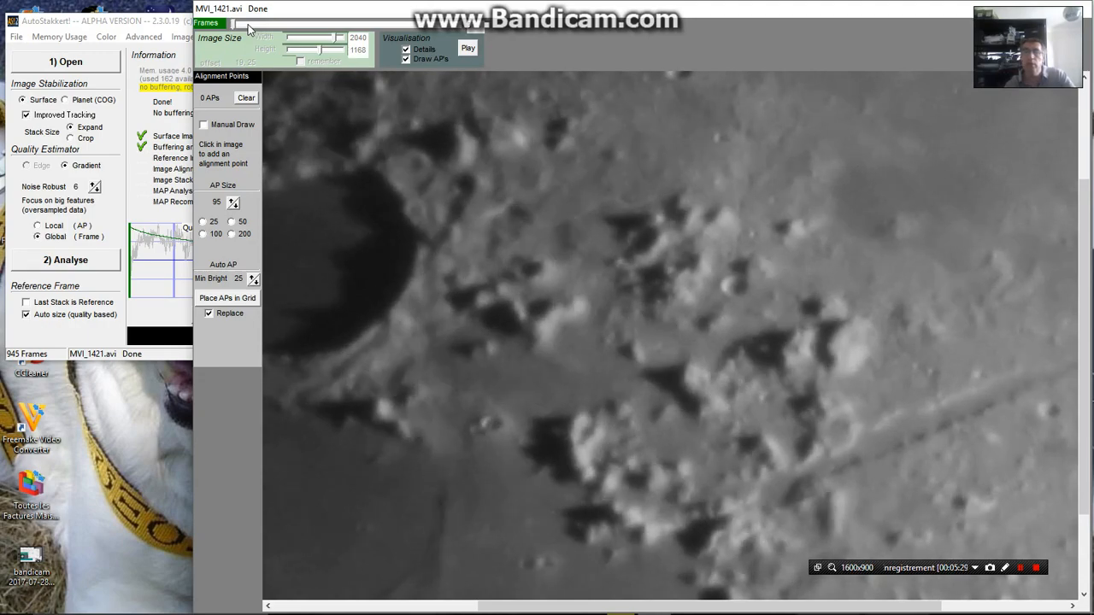
key(Left)
key(Left)
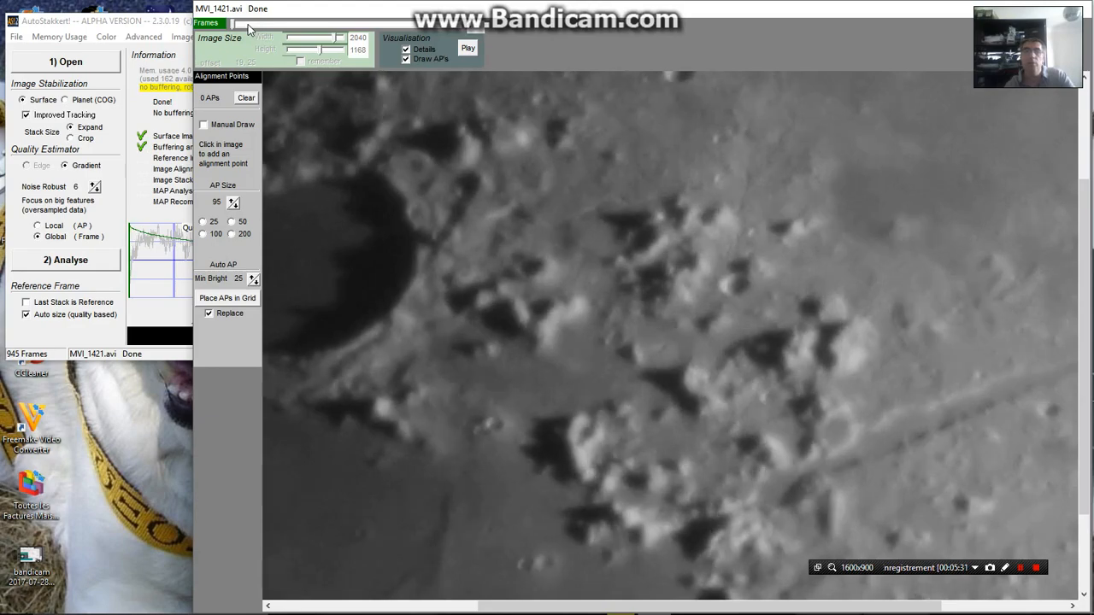
key(Left)
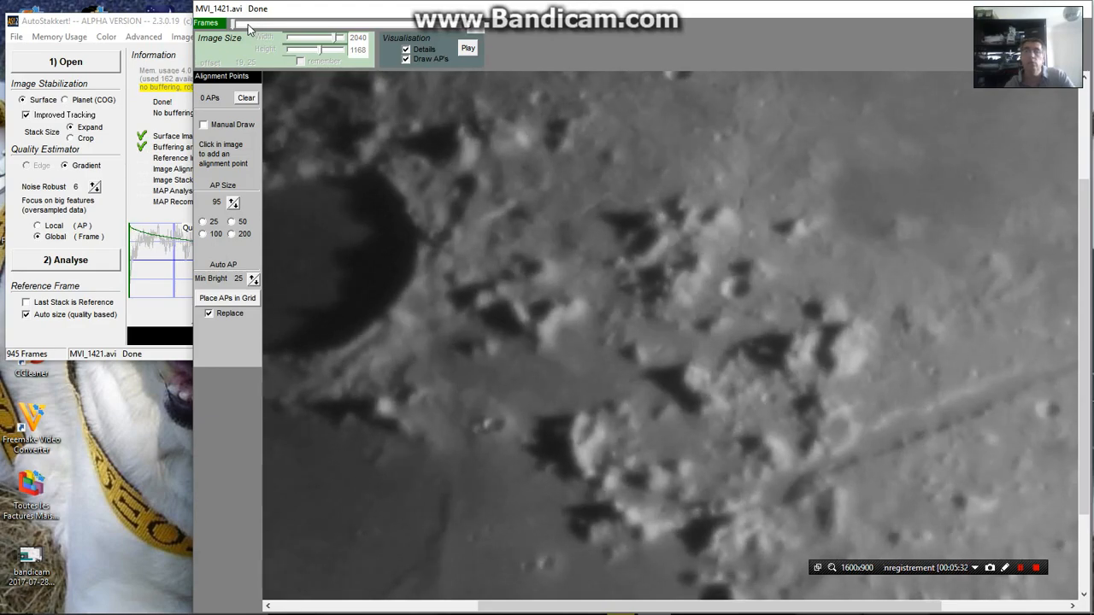
key(Left)
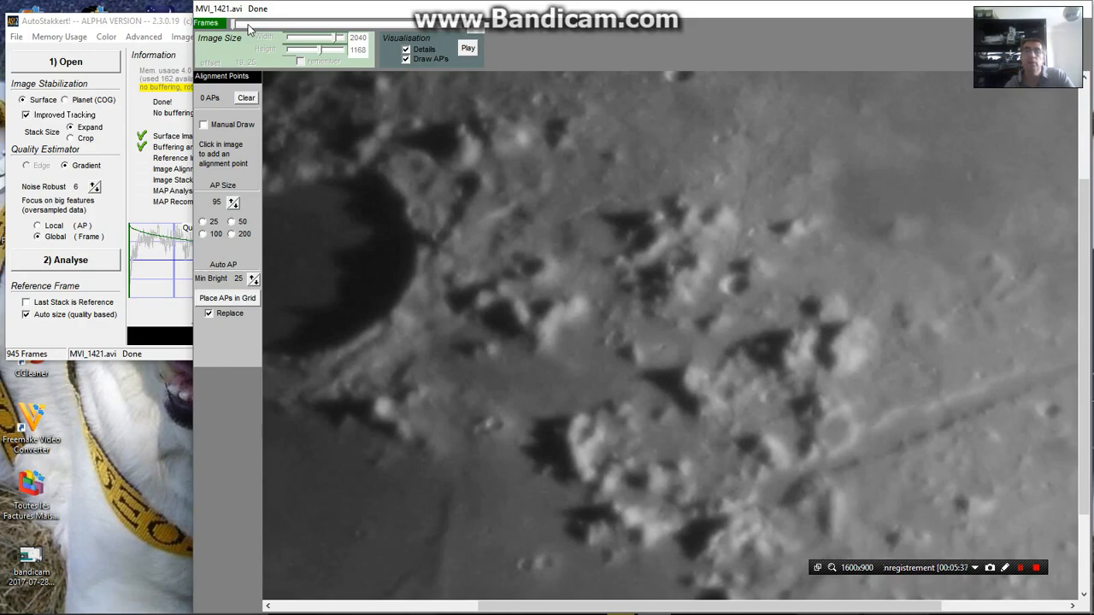
key(Left)
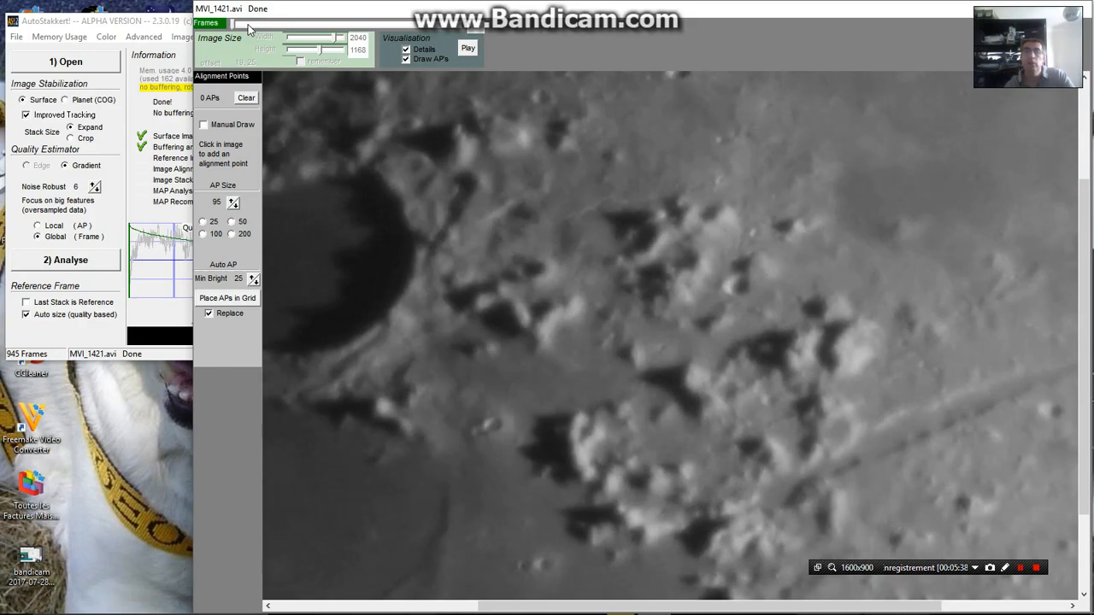
key(Left)
key(Left)
key(Left)
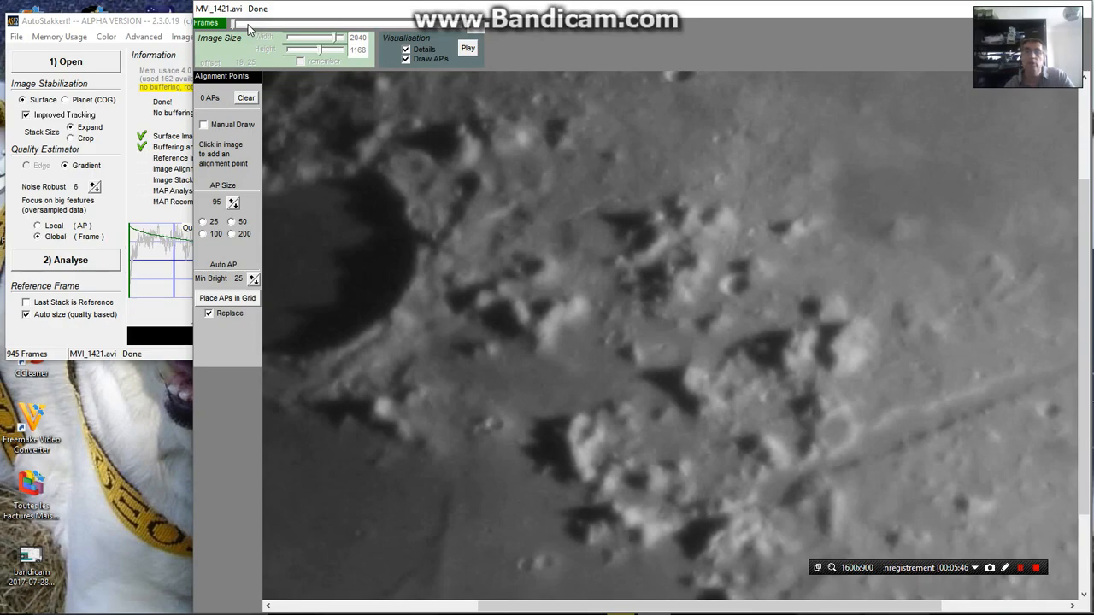
key(Left)
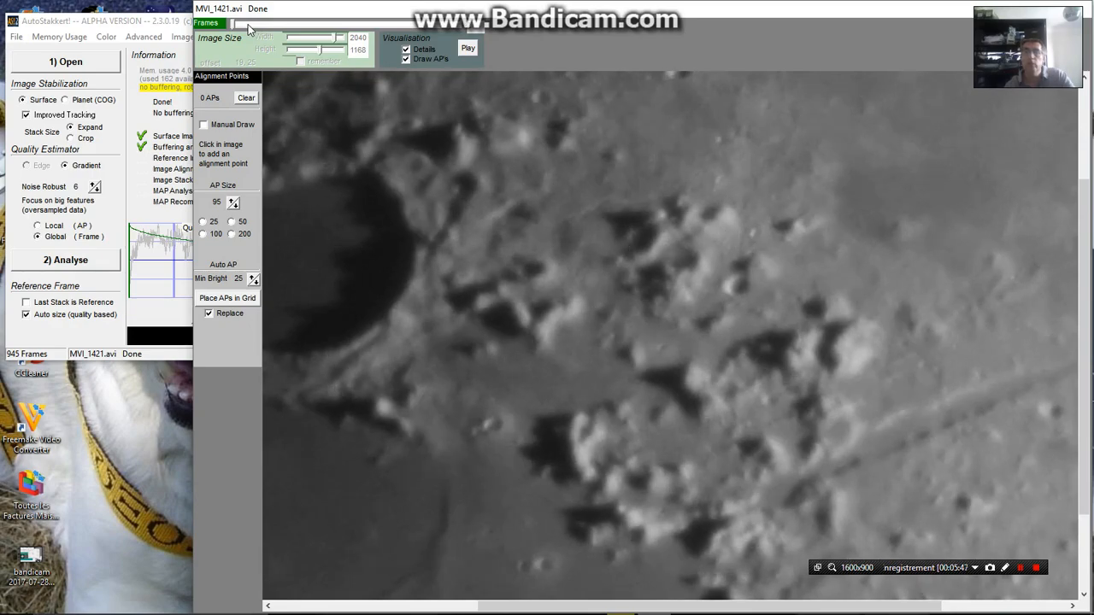
key(Left)
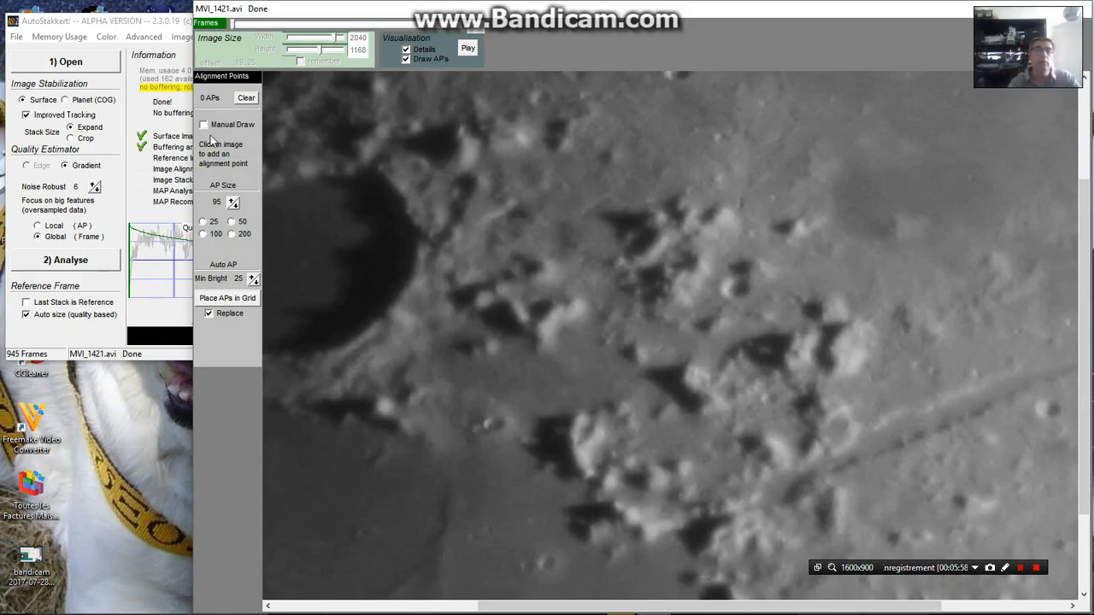
Try automatic alignment point grids over the lunar frame with AP sizes of 200, 100 and 50
click(231, 236)
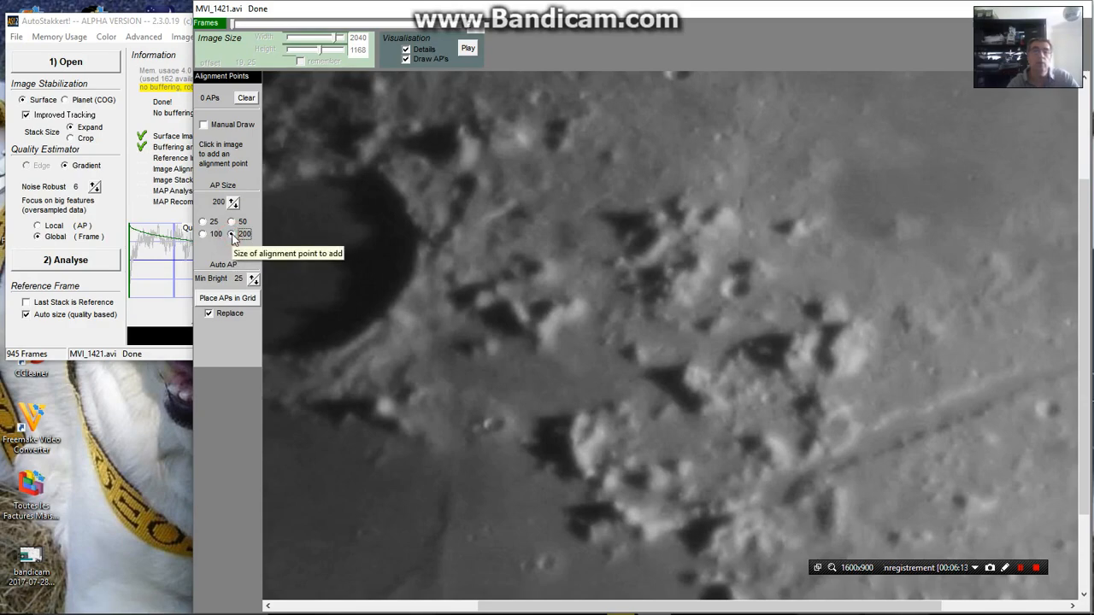
click(226, 302)
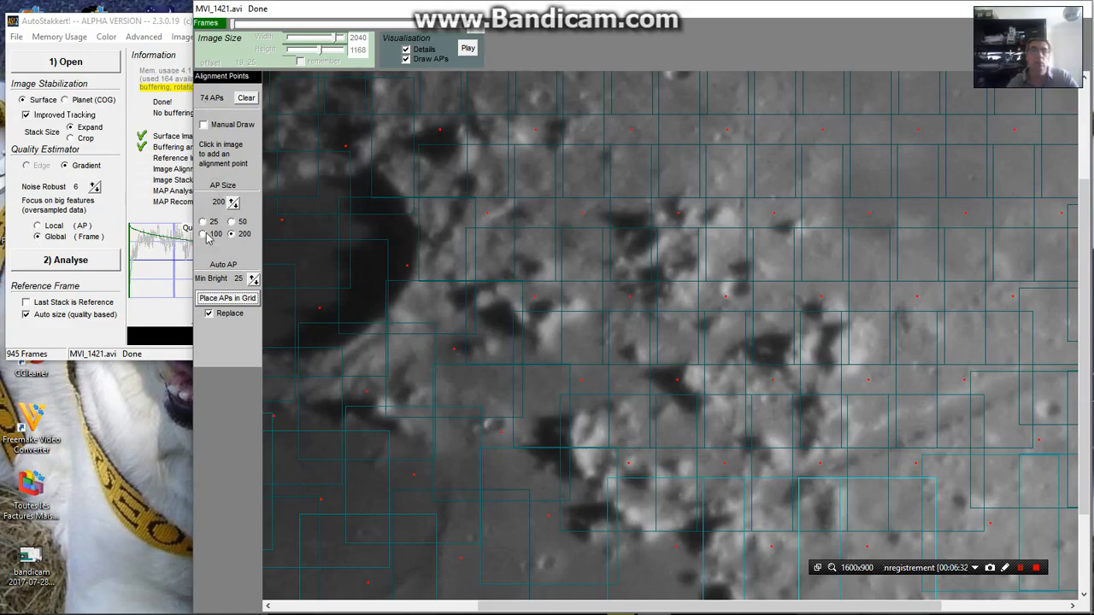
click(202, 235)
click(224, 299)
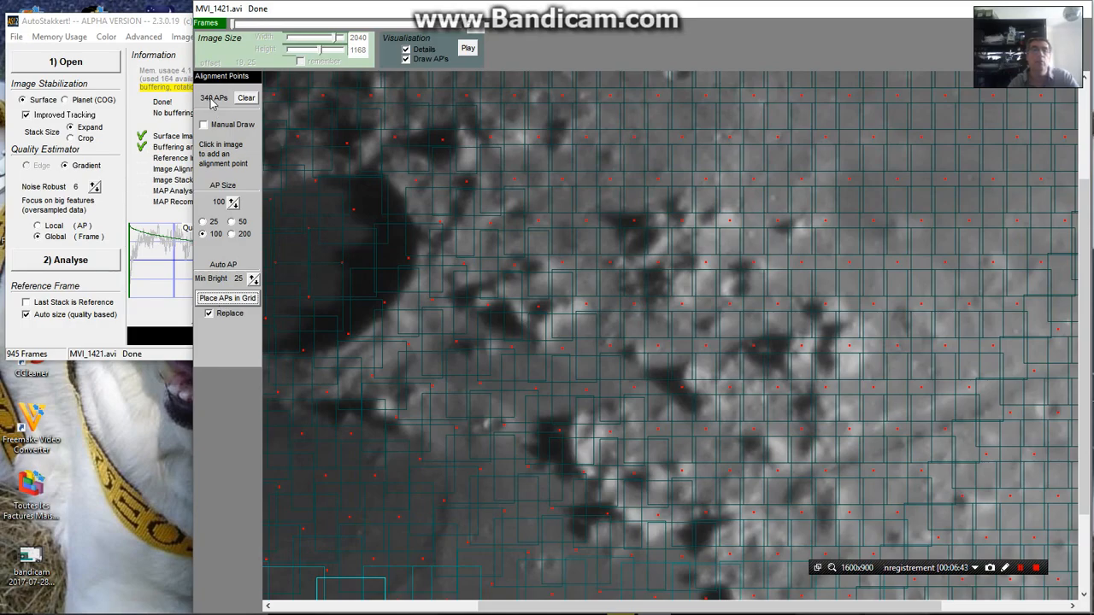
click(231, 222)
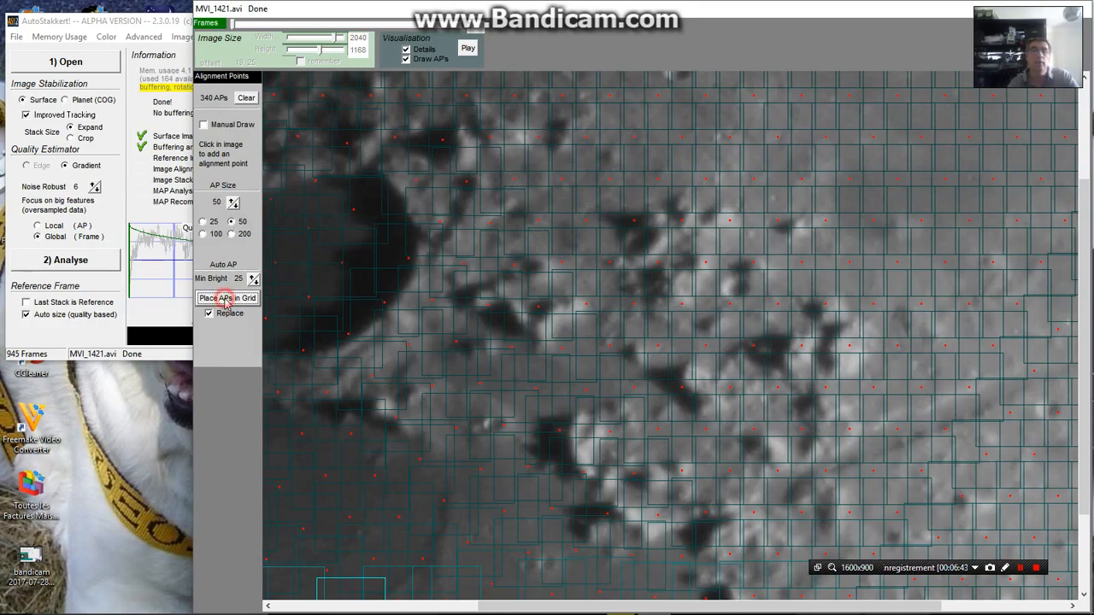
click(226, 299)
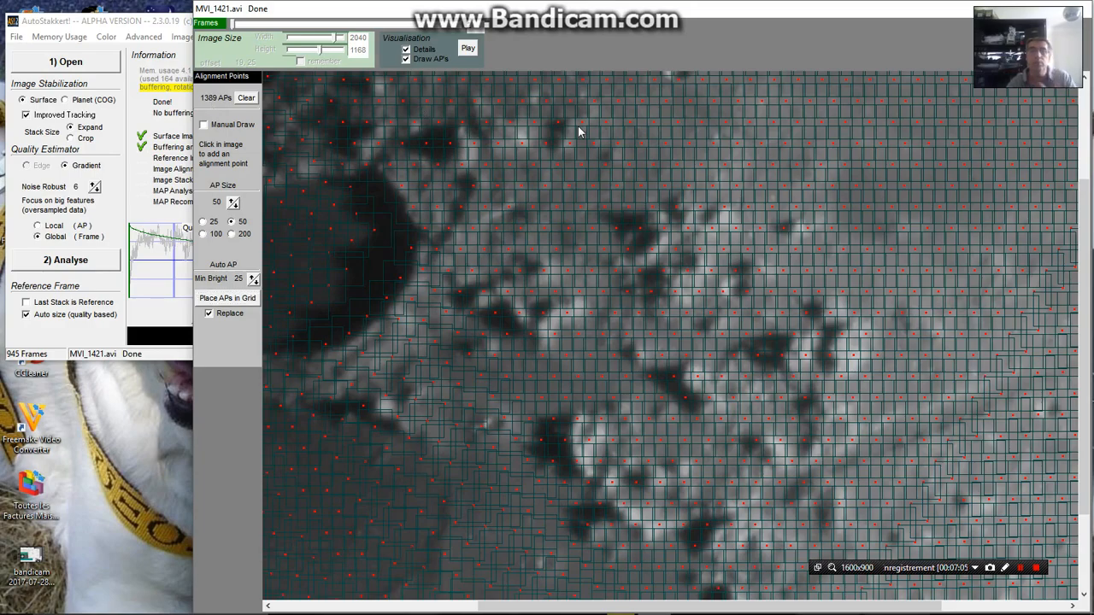
Set the alignment point size to 100 and replace the points with an automatic grid over the lunar frame
click(204, 235)
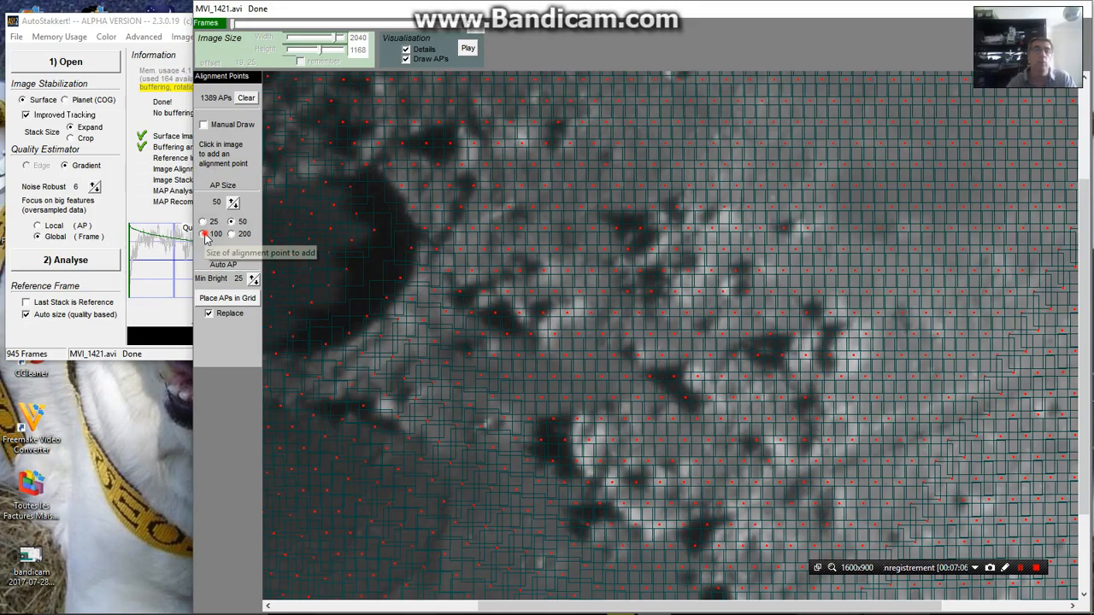
click(221, 301)
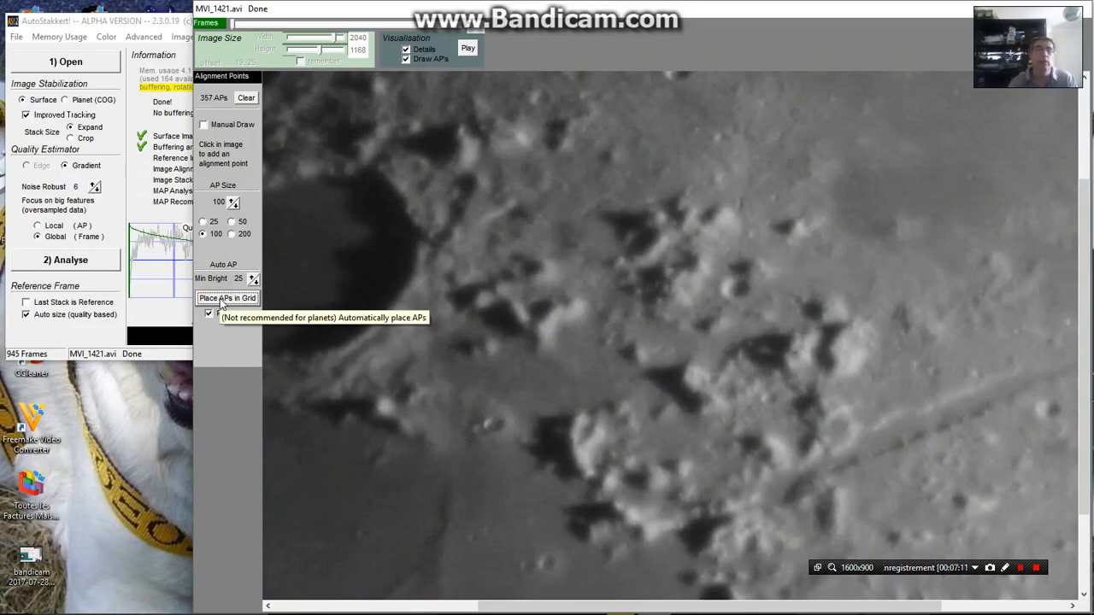
click(221, 300)
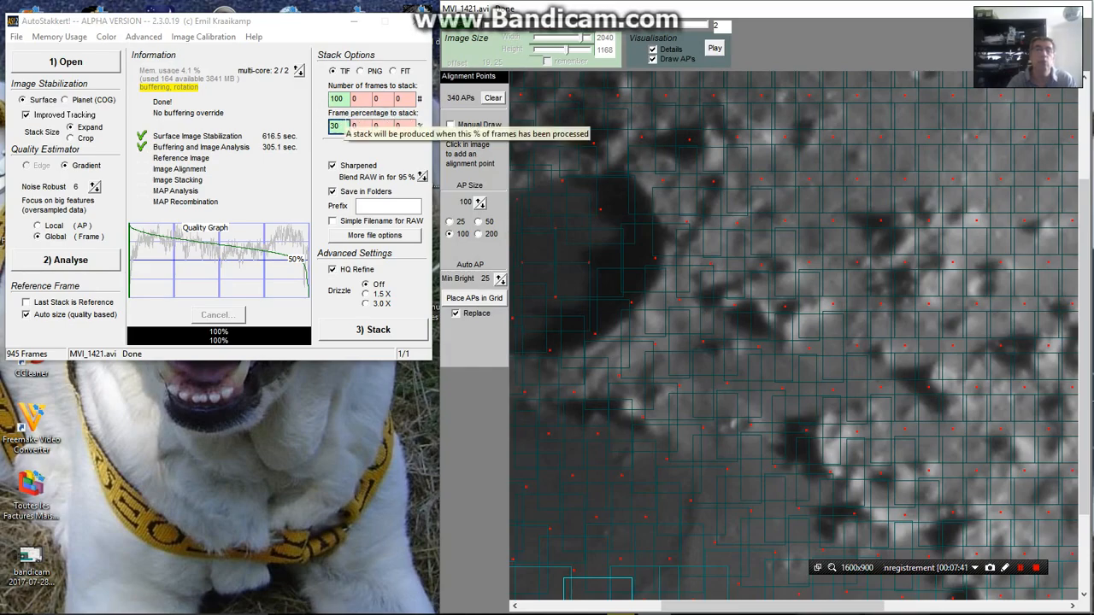
Set the first frame percentage to stack to 40%
click(343, 126)
double_click(339, 126)
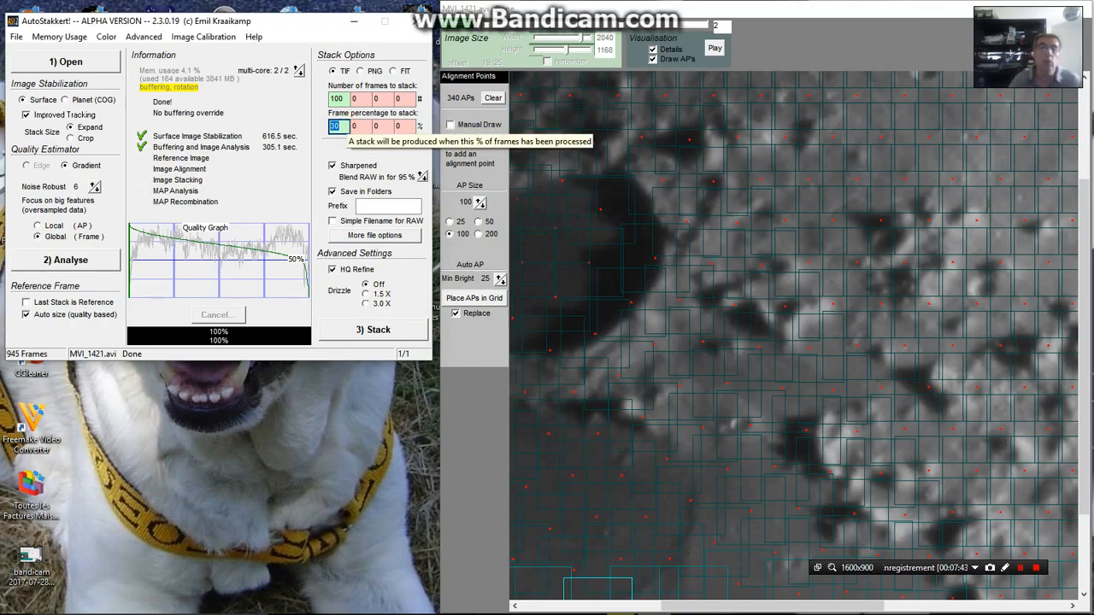
text(40)
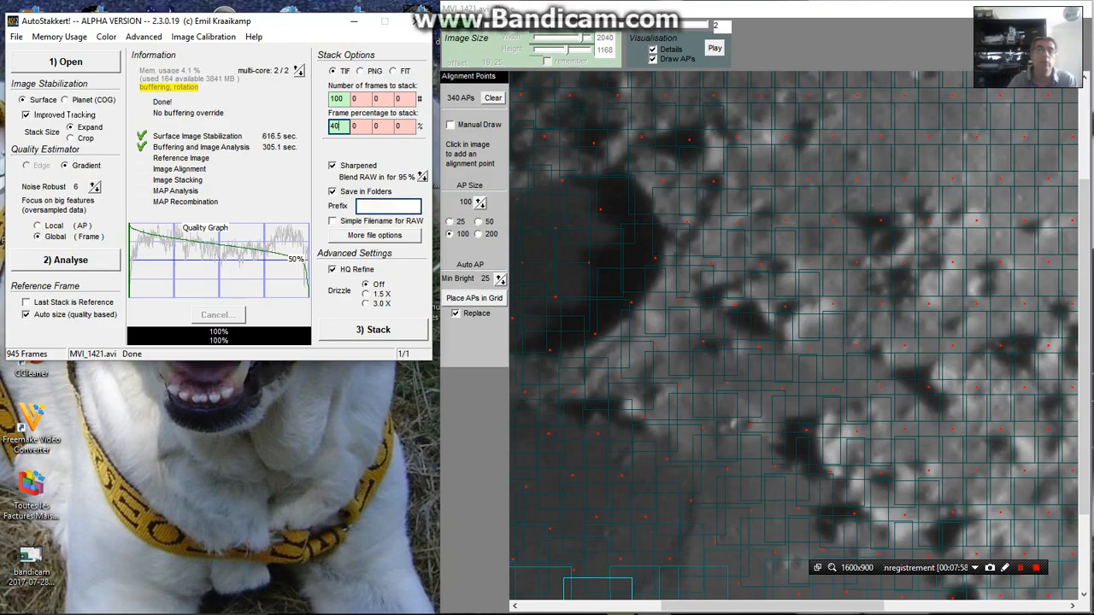
click(361, 206)
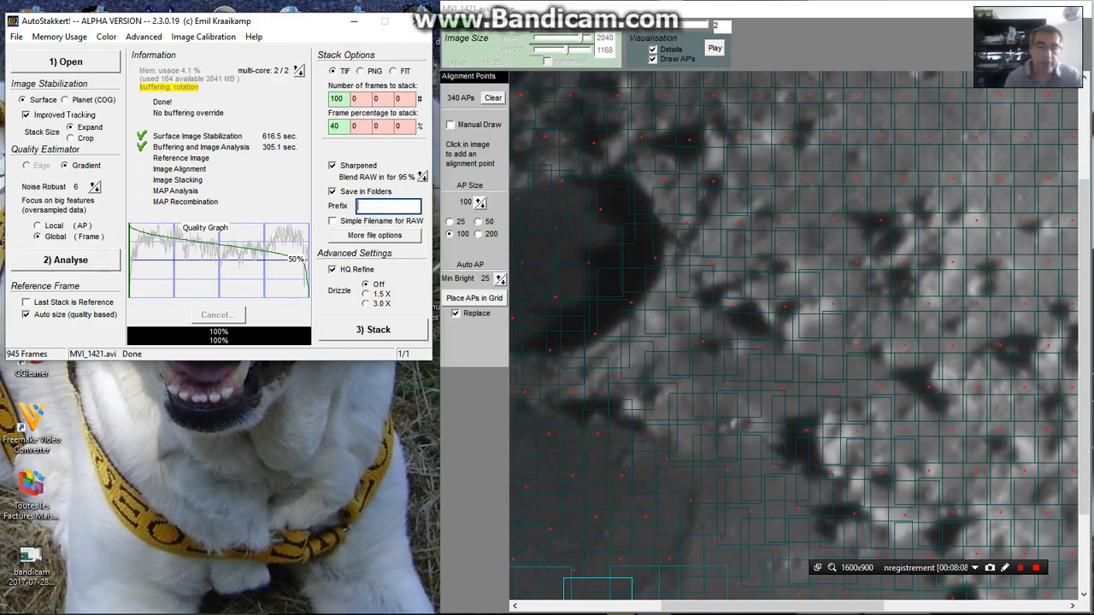
Set the output file prefix to "traitement platon et rainure vallis alpes" and start stacking the frames
text(traite)
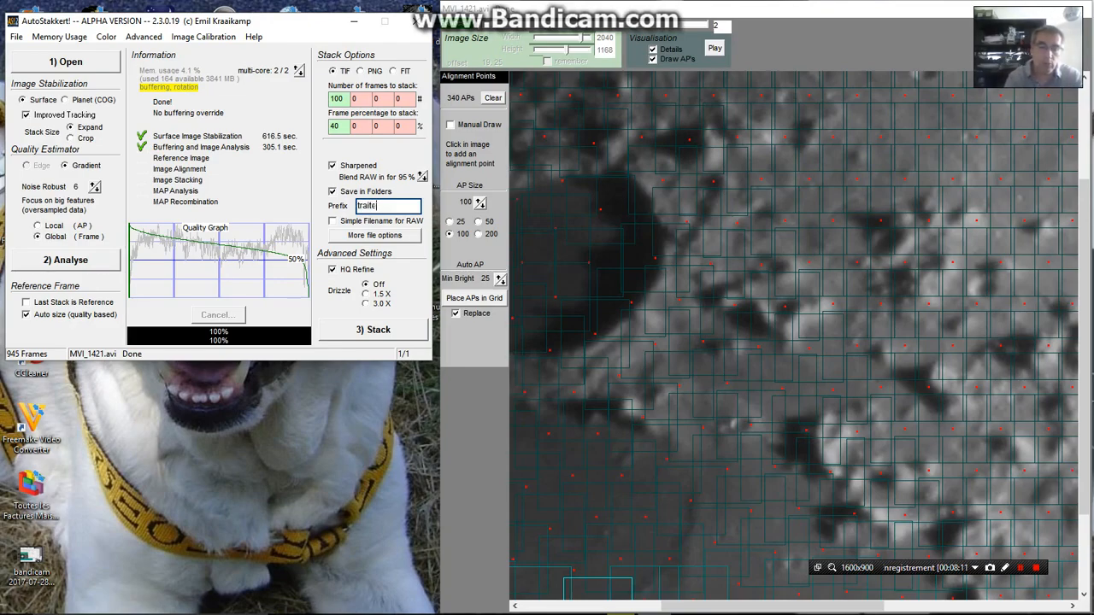
text(ment pl)
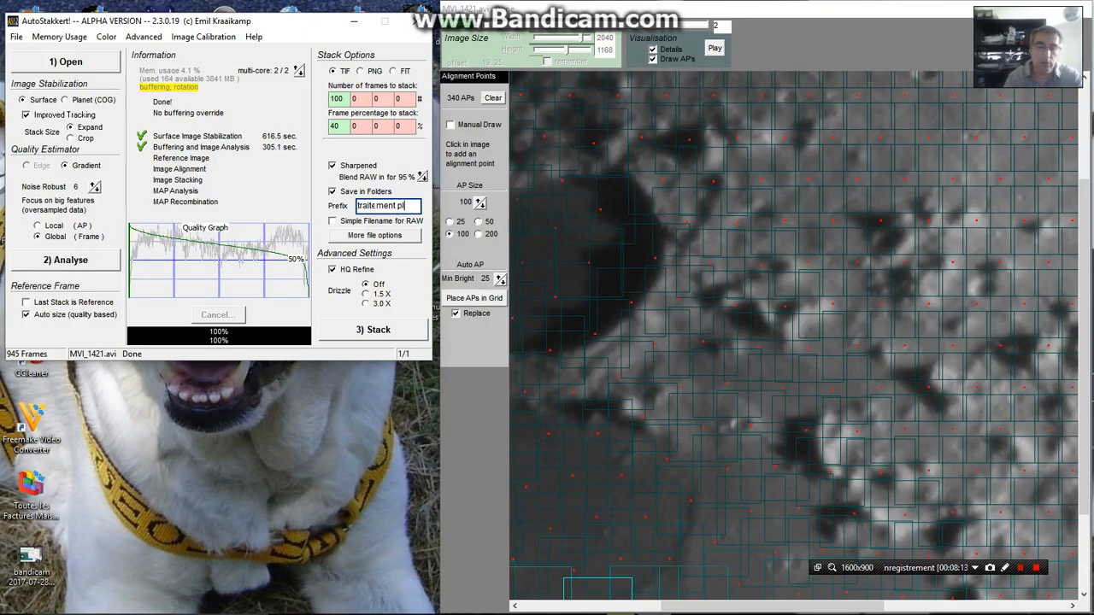
text(ato)
text(n et rainu)
text(re vall)
text(alpe)
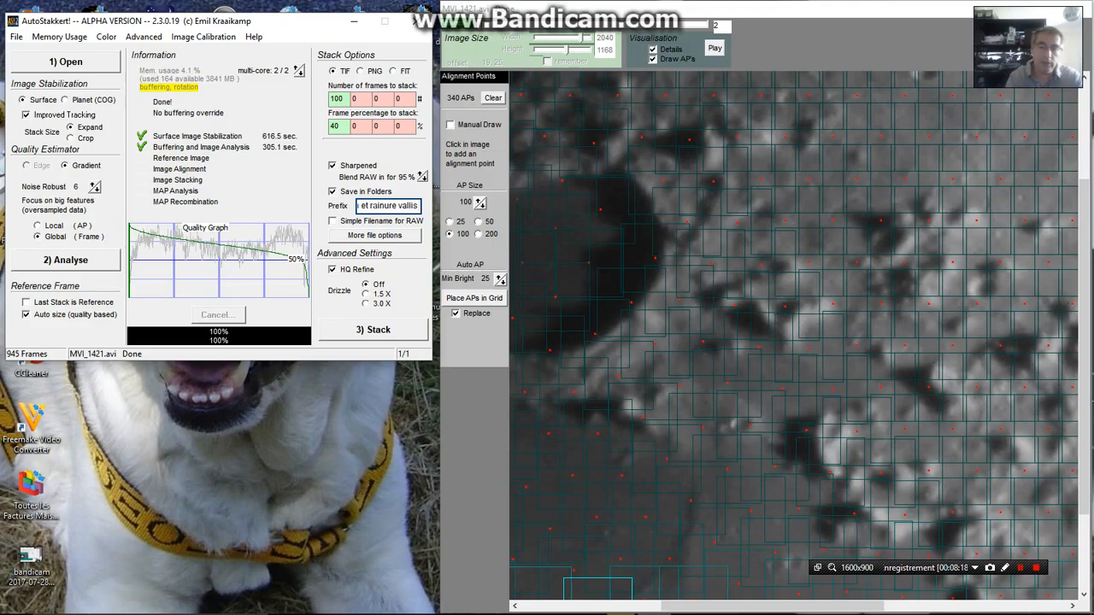
text(s)
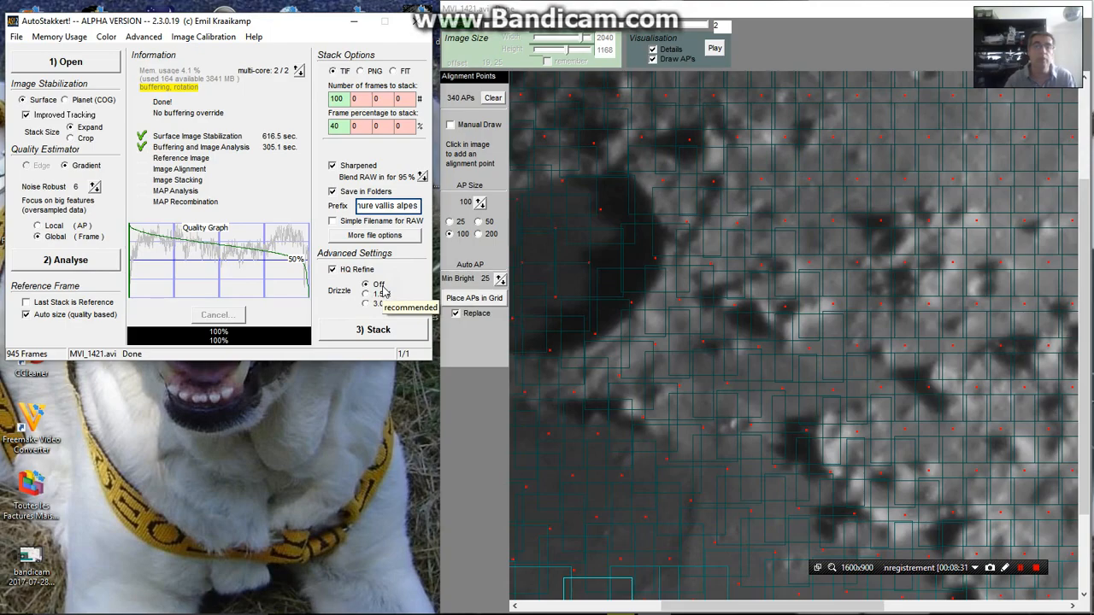
click(377, 333)
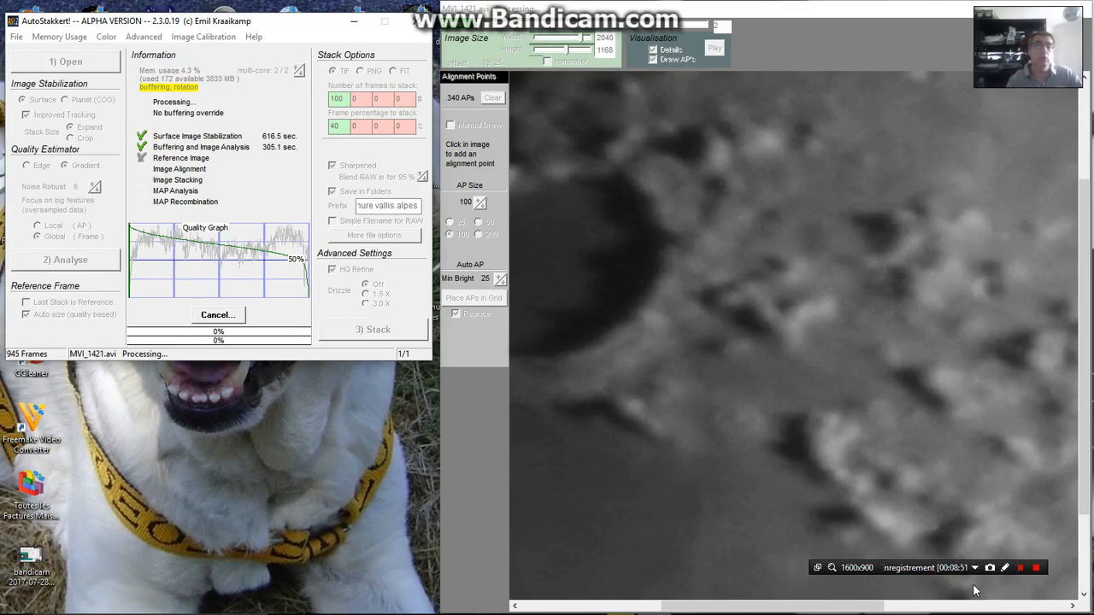
click(1037, 568)
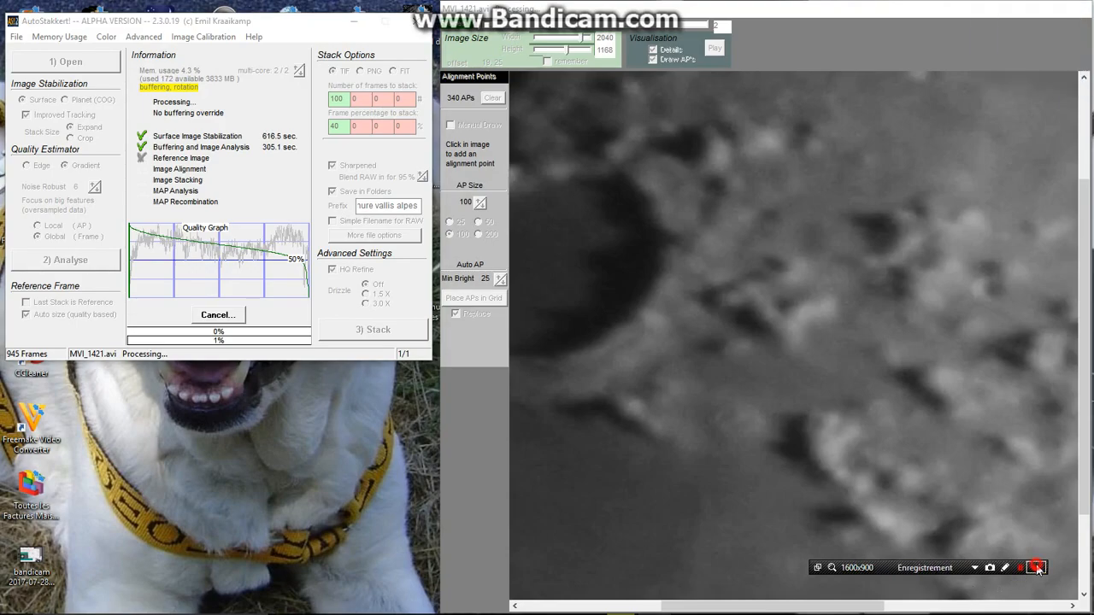
click(1037, 568)
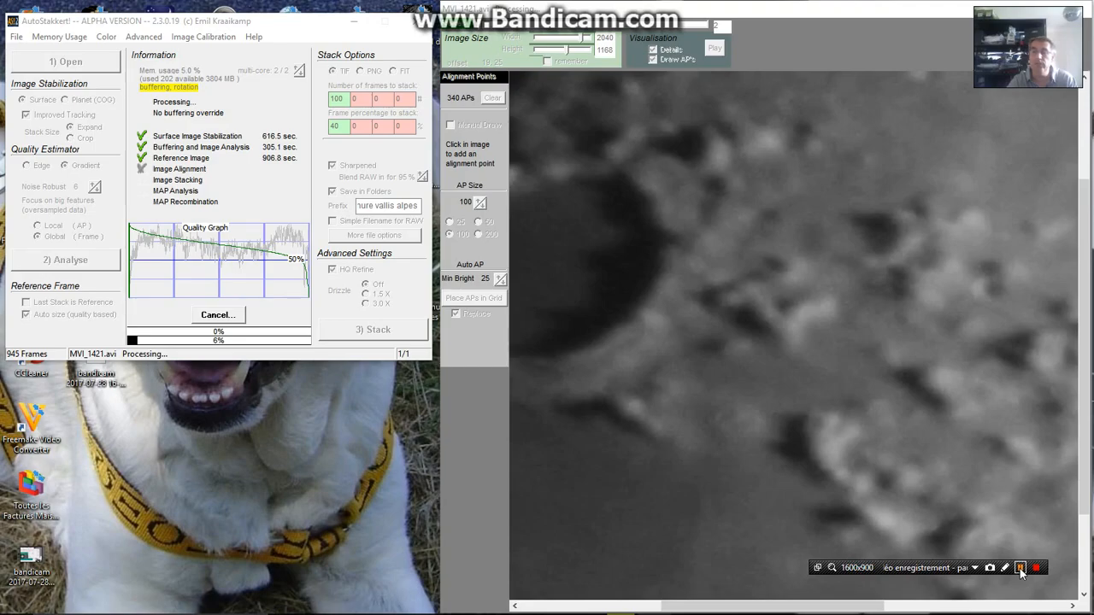
click(1023, 573)
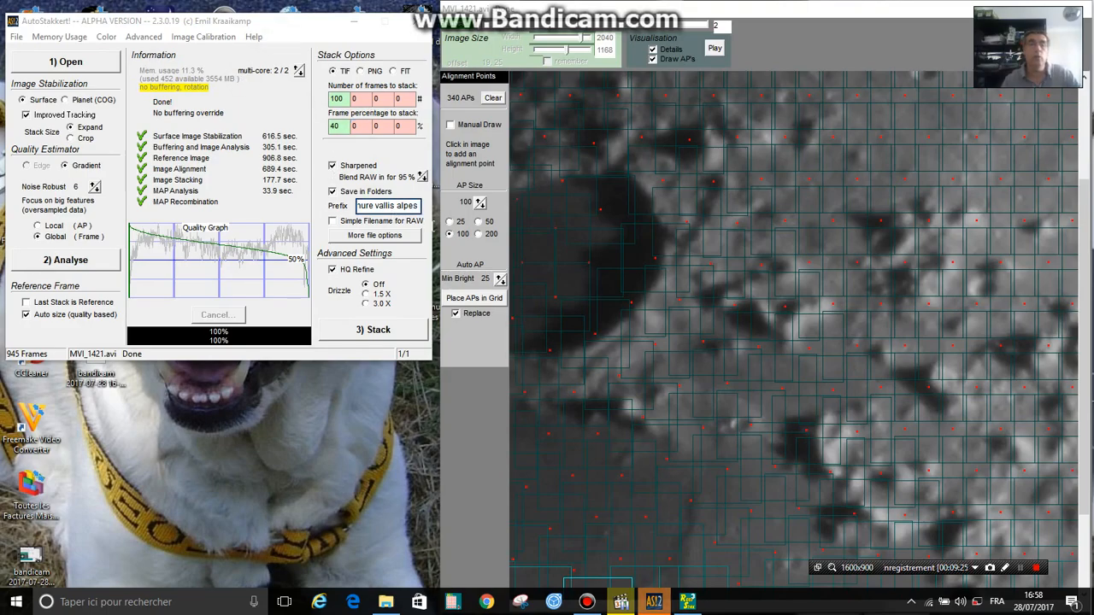
Minimise the stacking windows and open the "extrat images" folder on the desktop to locate the stacking output folders
click(354, 24)
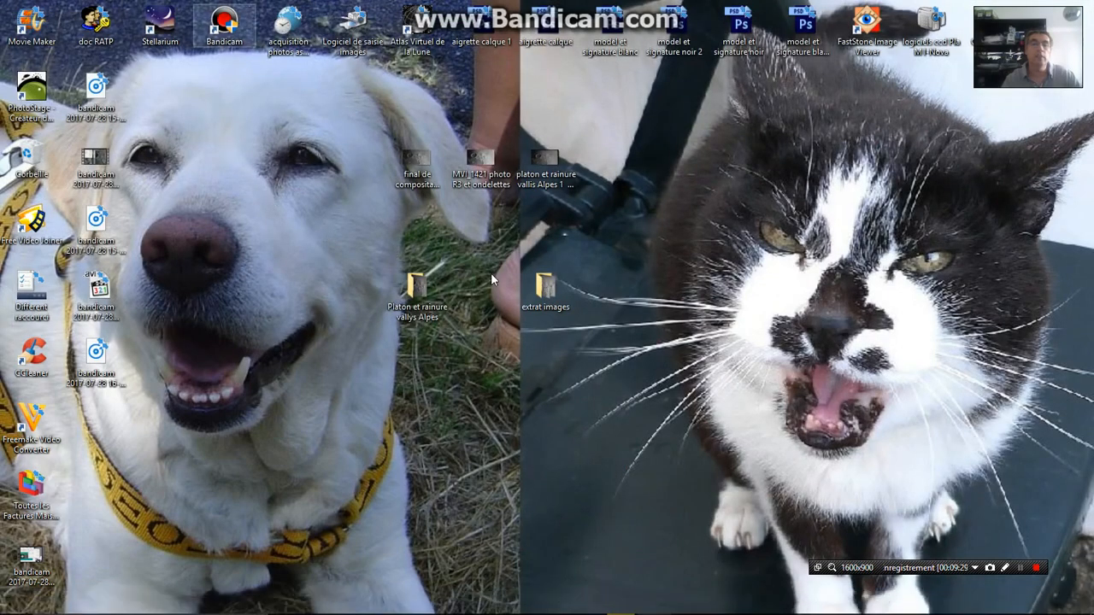
click(543, 290)
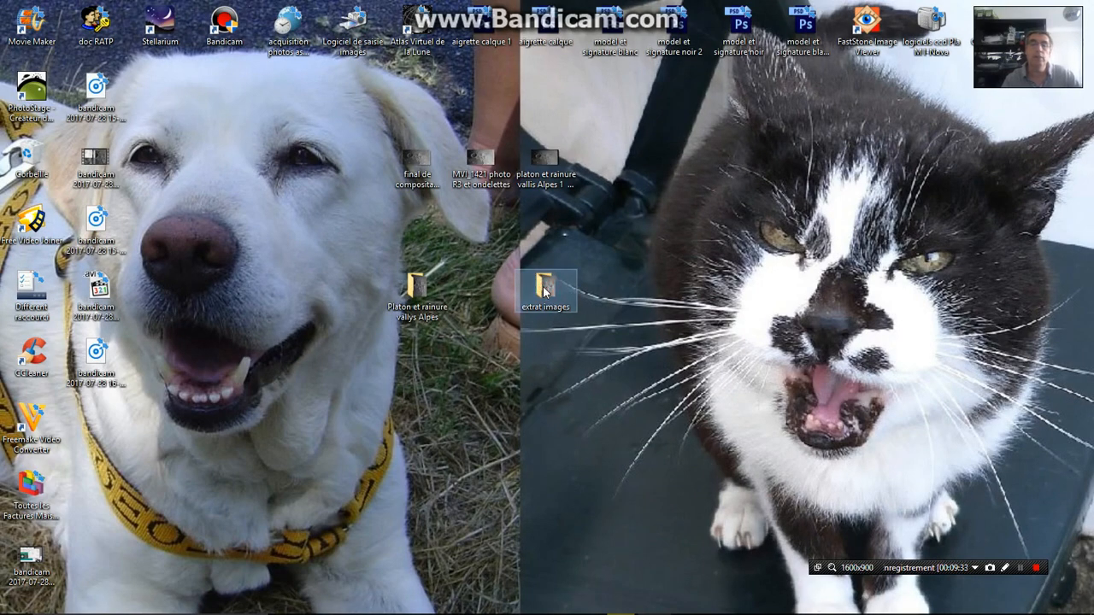
double_click(545, 293)
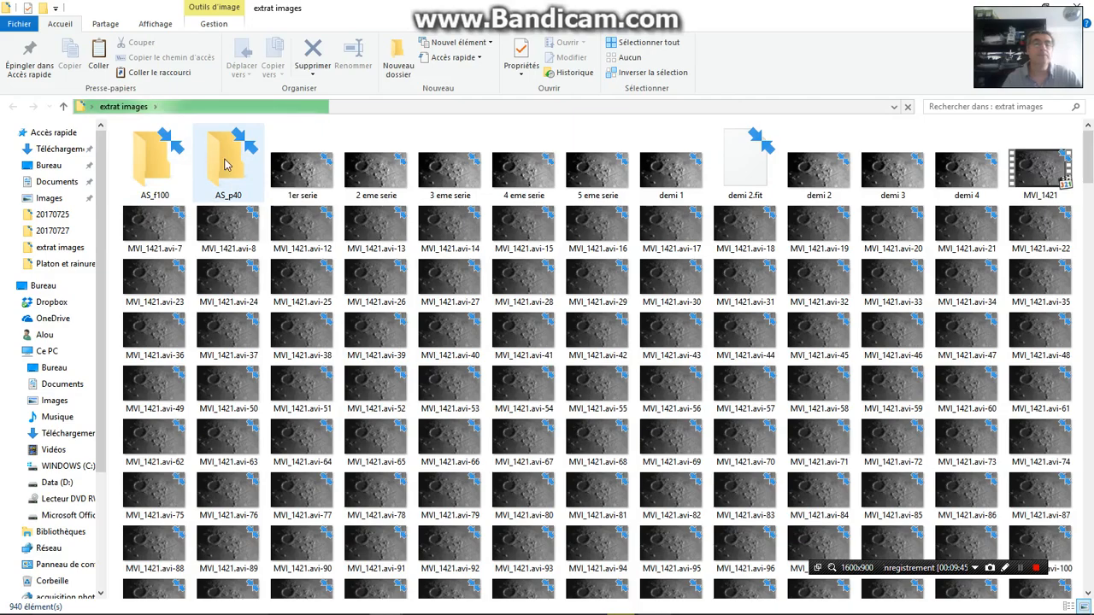
double_click(171, 156)
click(162, 146)
double_click(163, 148)
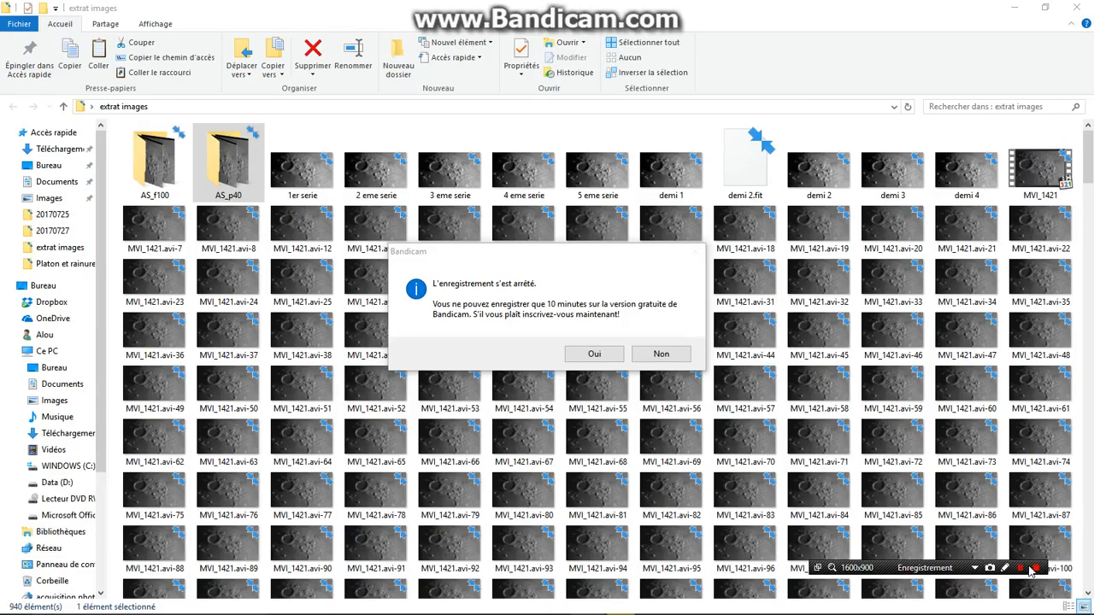
click(597, 355)
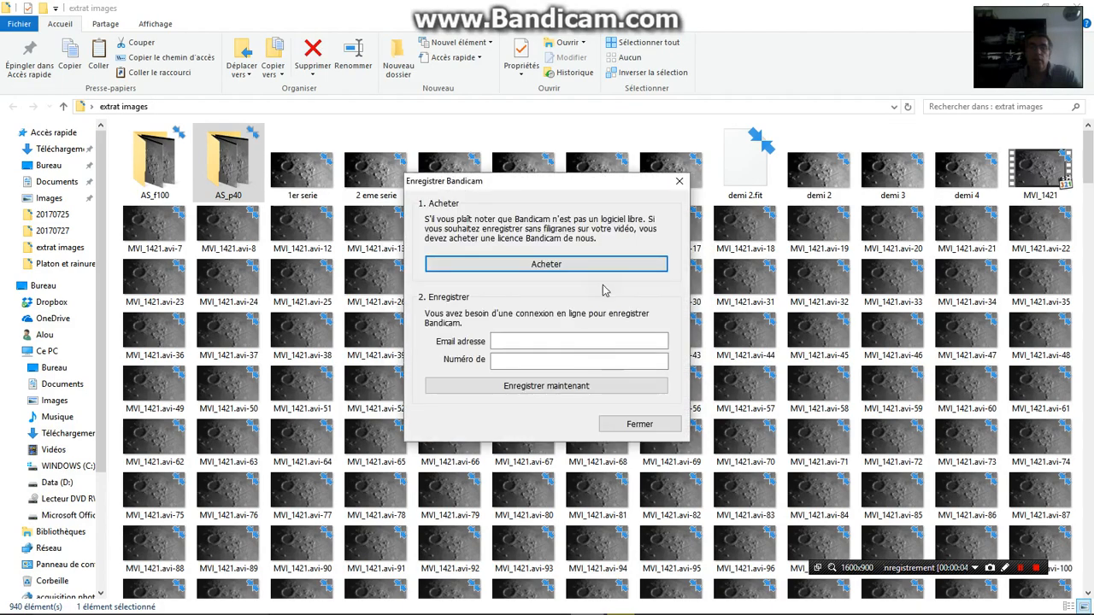
click(679, 182)
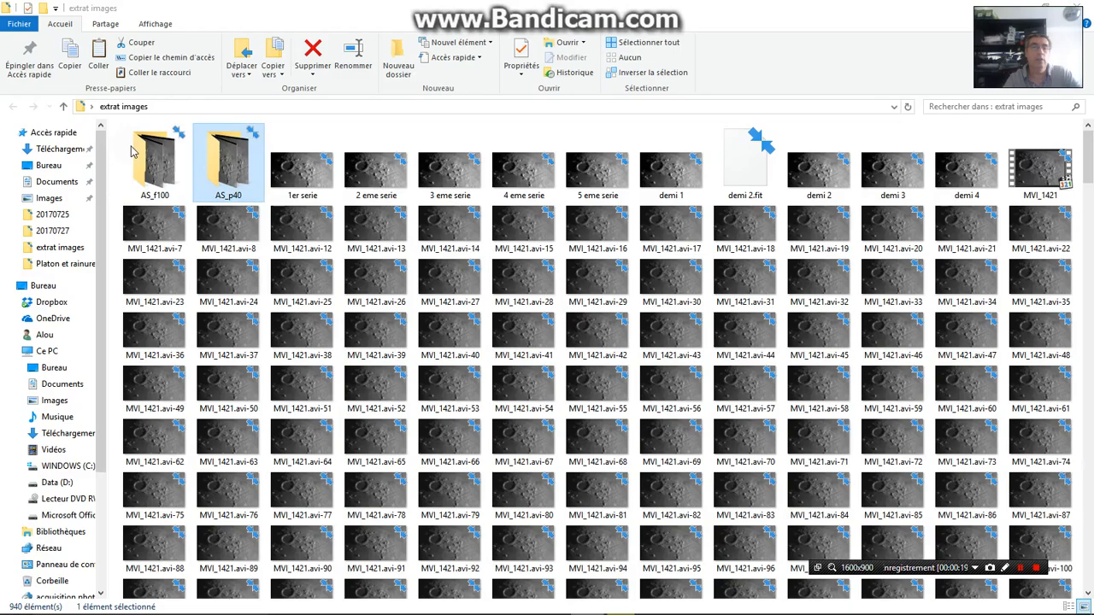
Open the AS_p40 folder and view the stacked image "traitement platon et rainure vallis alpes_MVI_1421_g6_ap340" to examine its detail
click(158, 175)
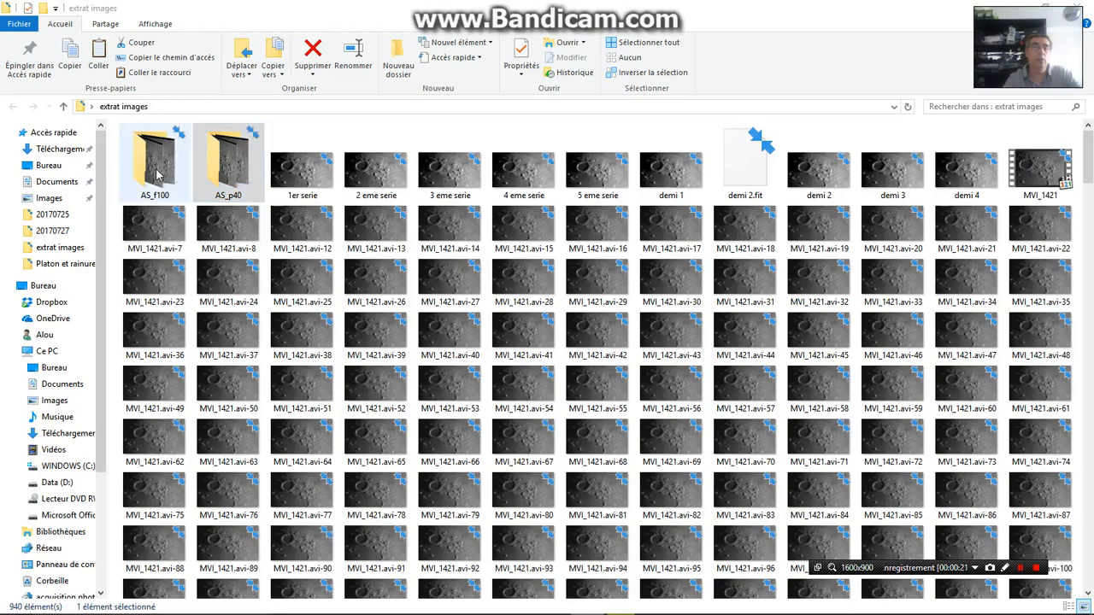
click(225, 173)
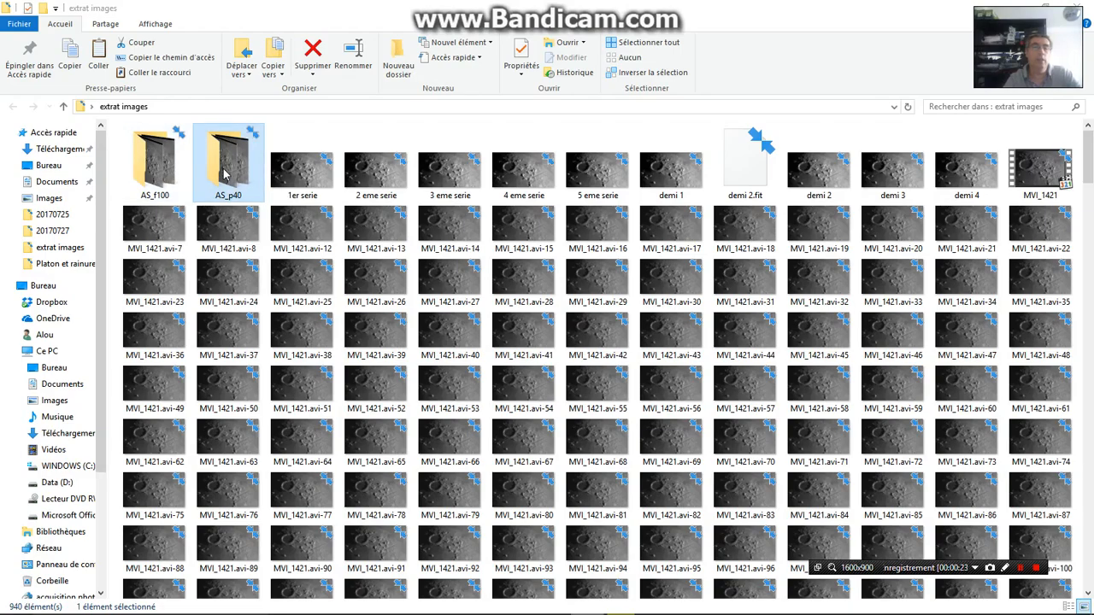
double_click(225, 173)
click(150, 141)
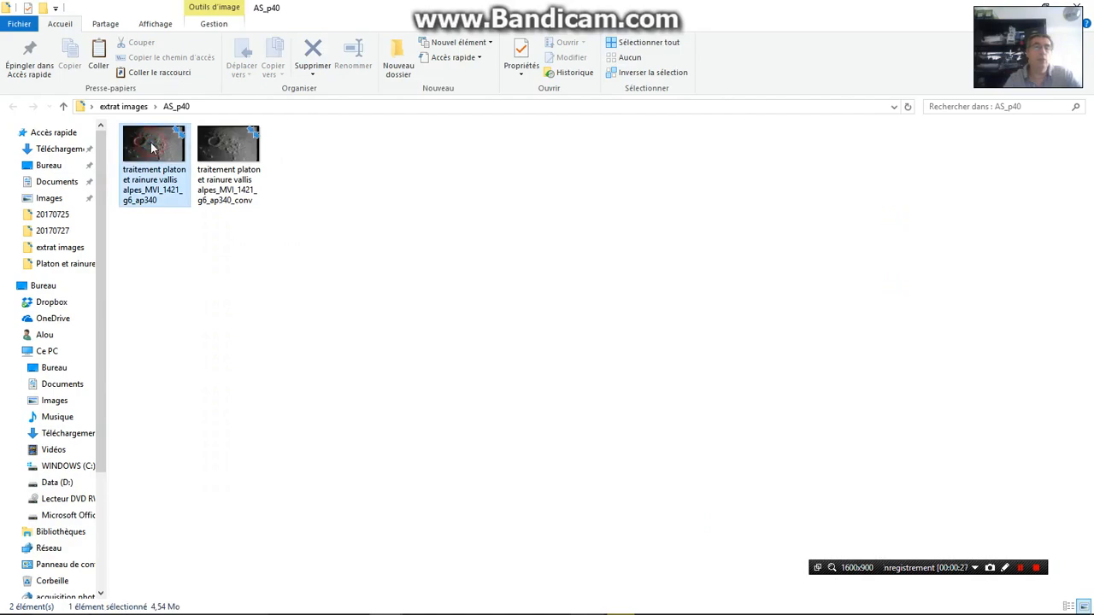
double_click(151, 142)
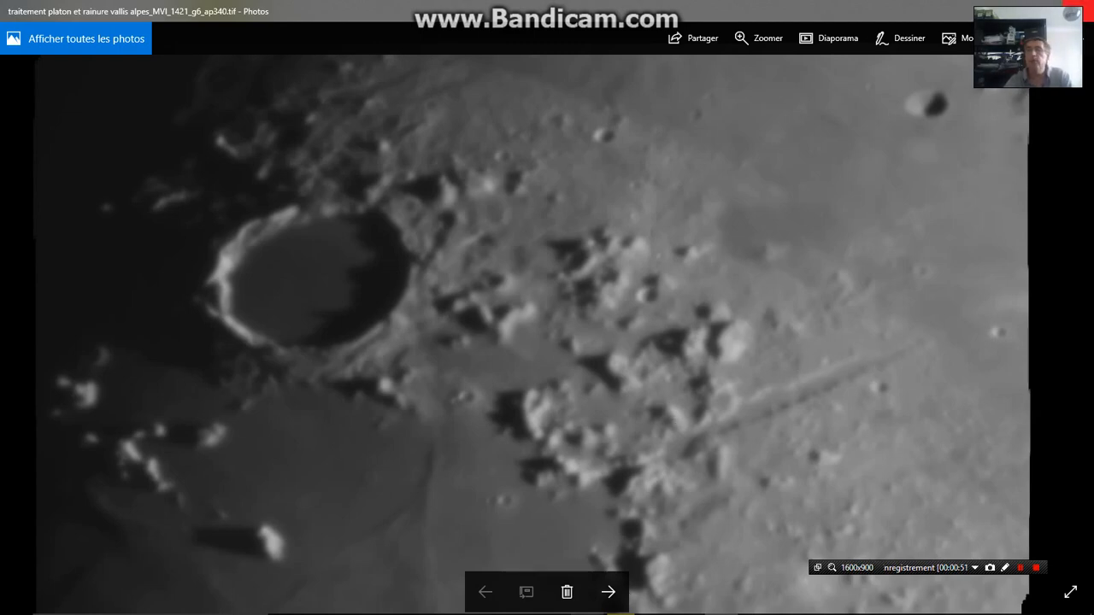
Close the stacked image and switch back to the AutoStakkert! windows
click(1076, 12)
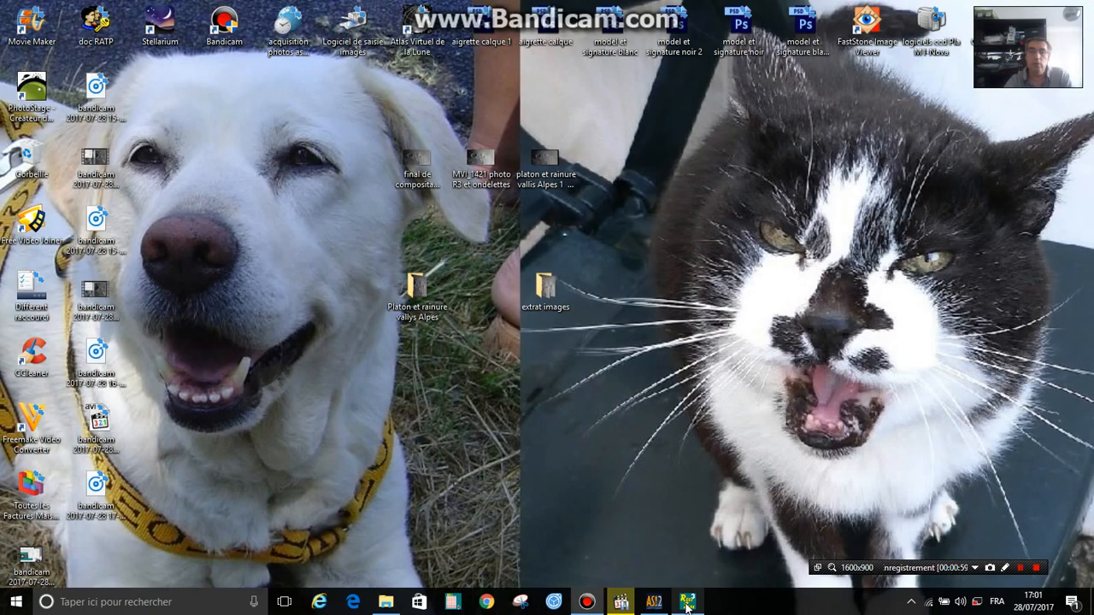
click(687, 603)
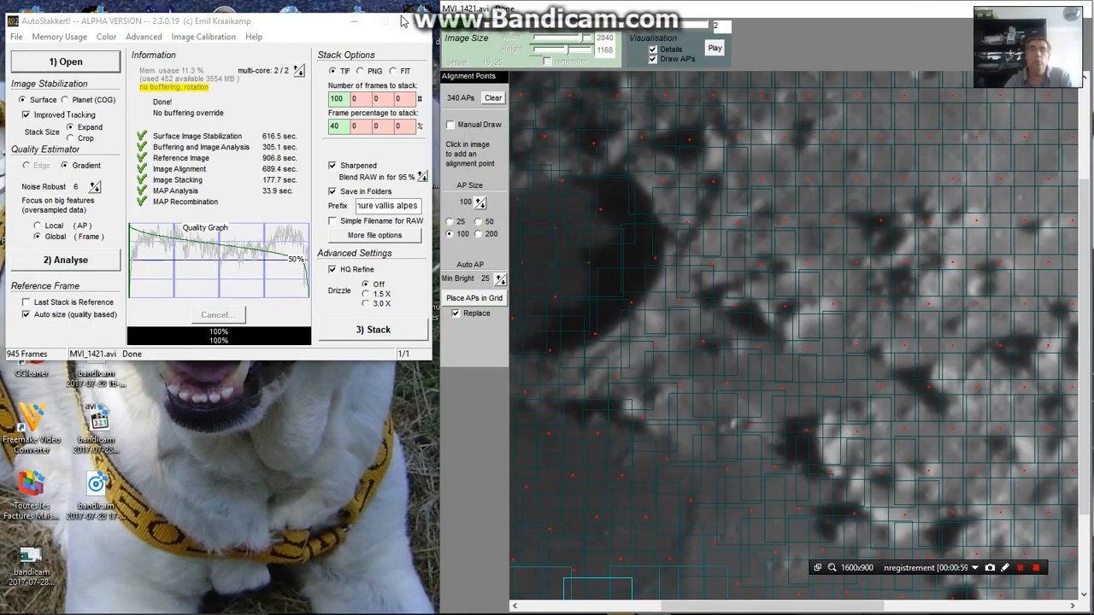
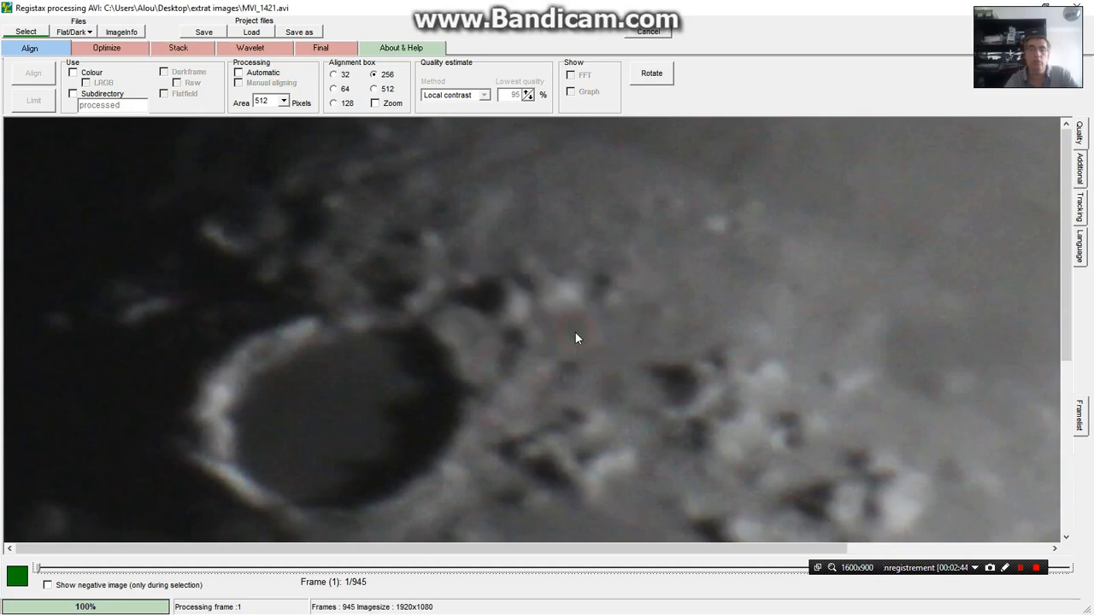
Place a 256-pixel alignment box over the shadowed side of the large crater in frame 1
click(429, 385)
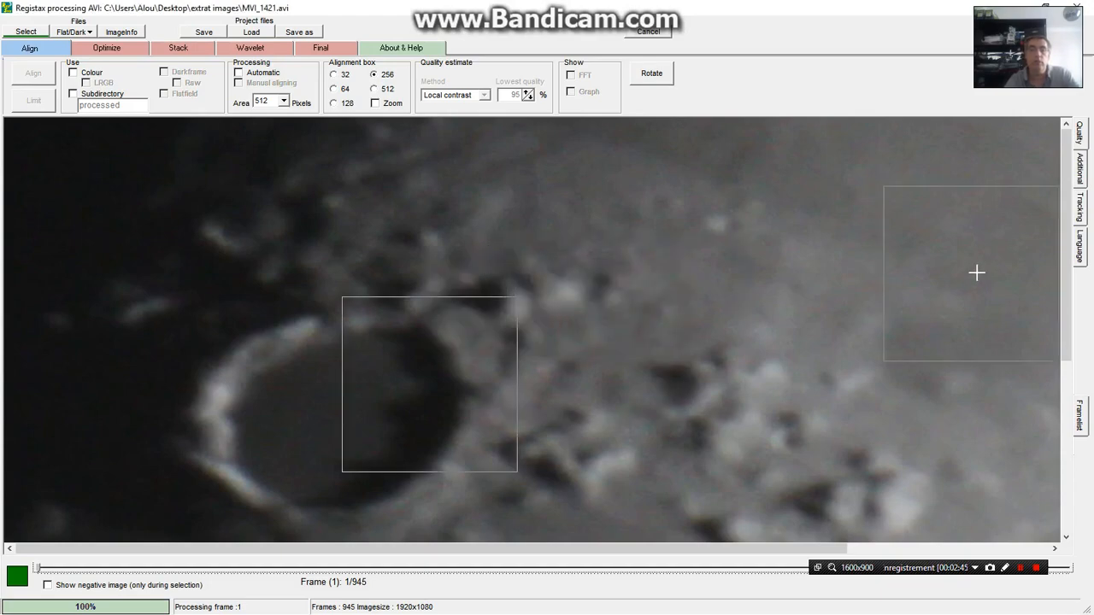
drag(1069, 224, 1073, 362)
drag(408, 554, 473, 554)
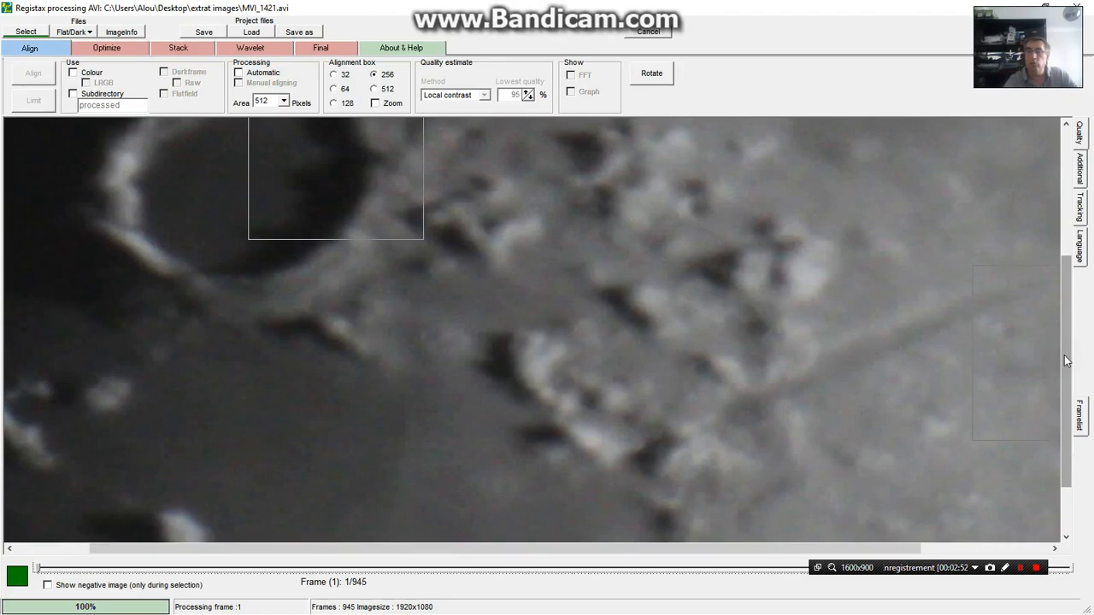
drag(1067, 361, 1067, 322)
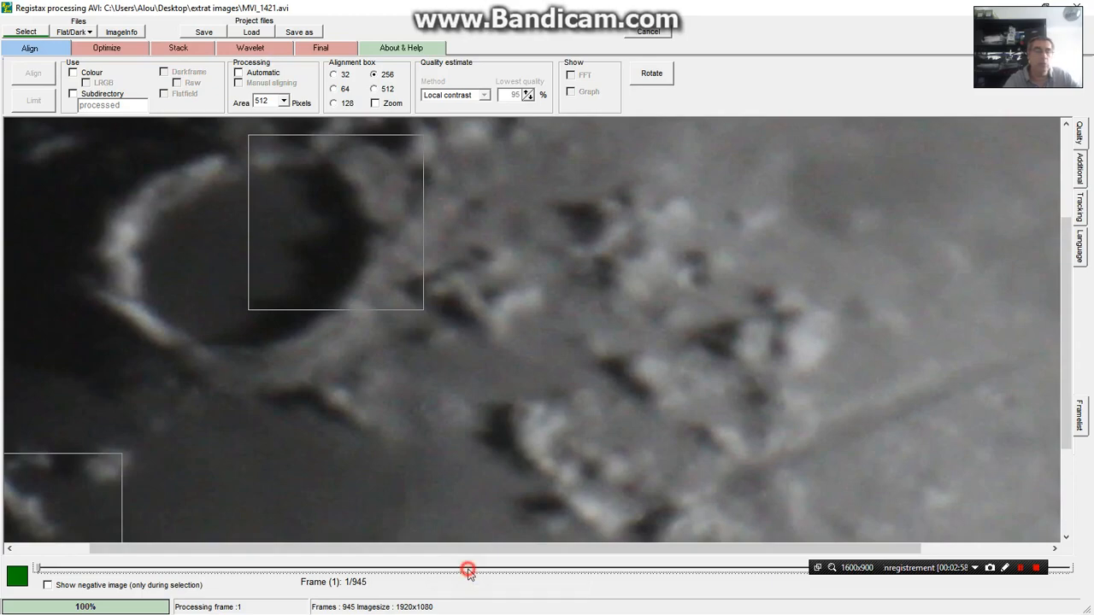
Step through frames 1 to 15 of the video to compare their sharpness and return to frame 1
click(469, 570)
click(469, 570)
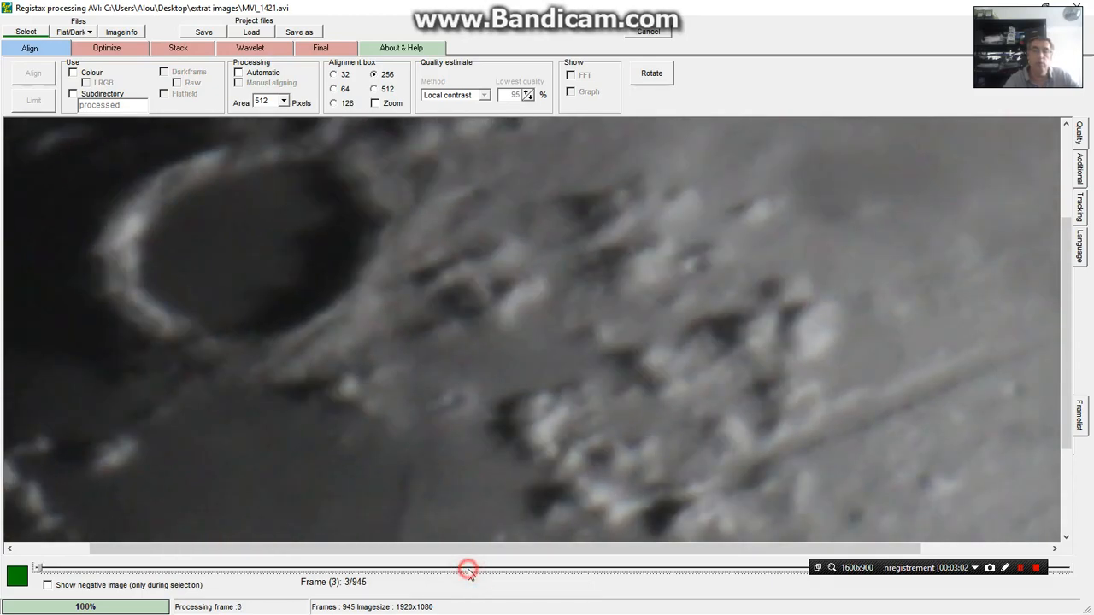
click(538, 570)
click(548, 570)
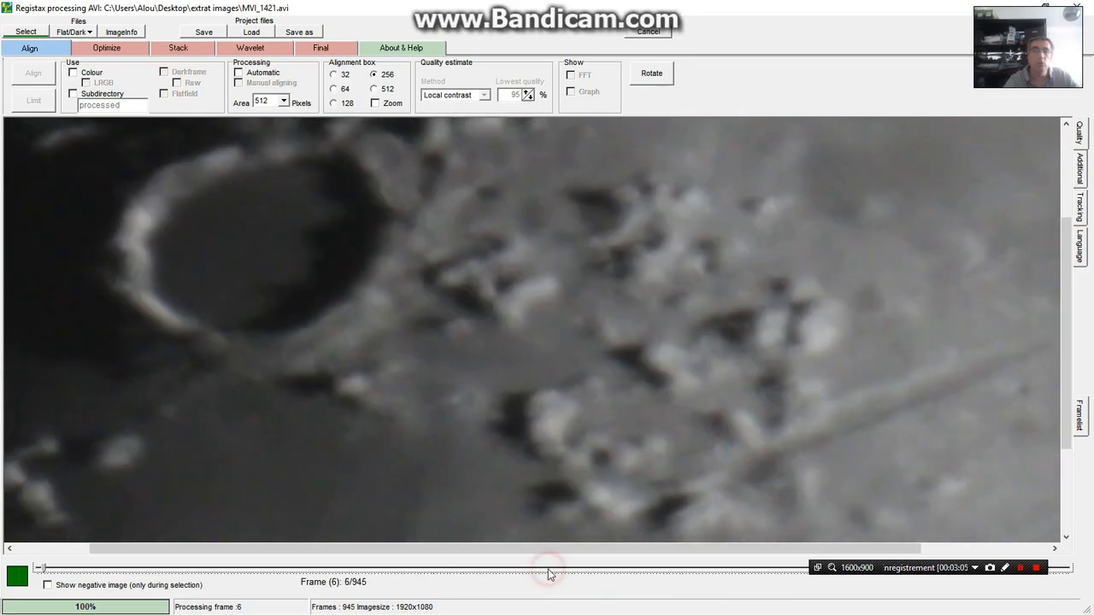
click(554, 570)
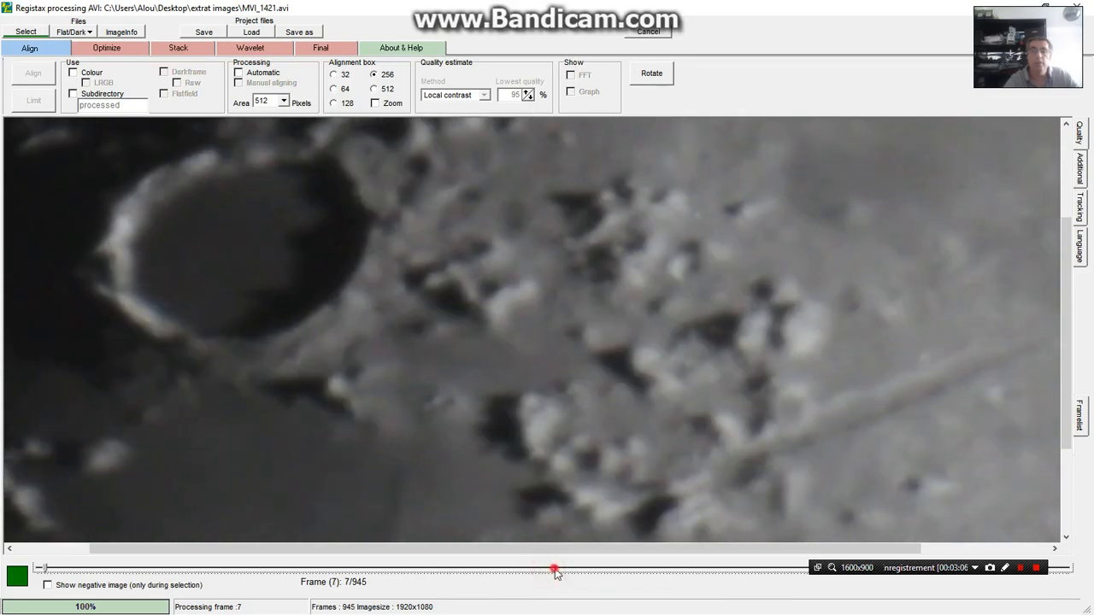
click(564, 570)
click(581, 570)
click(584, 570)
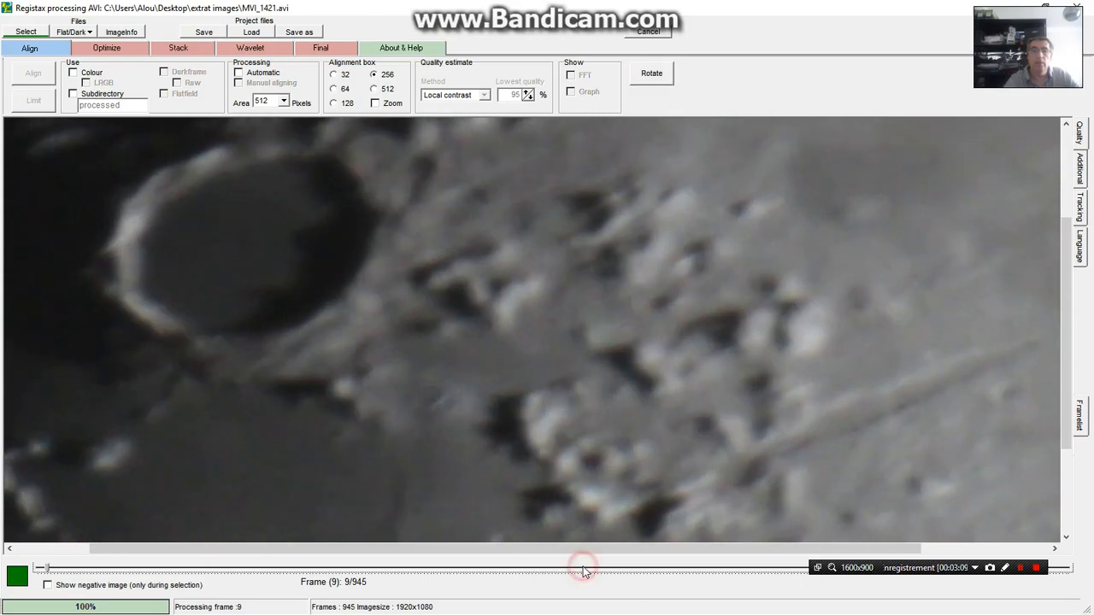
click(603, 570)
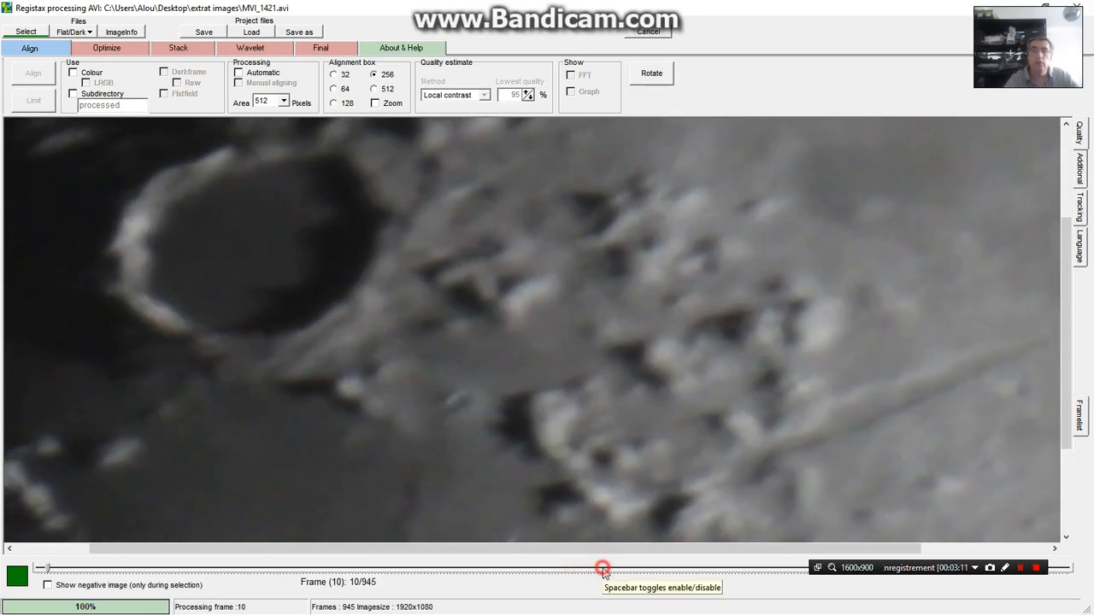
click(603, 570)
click(603, 570)
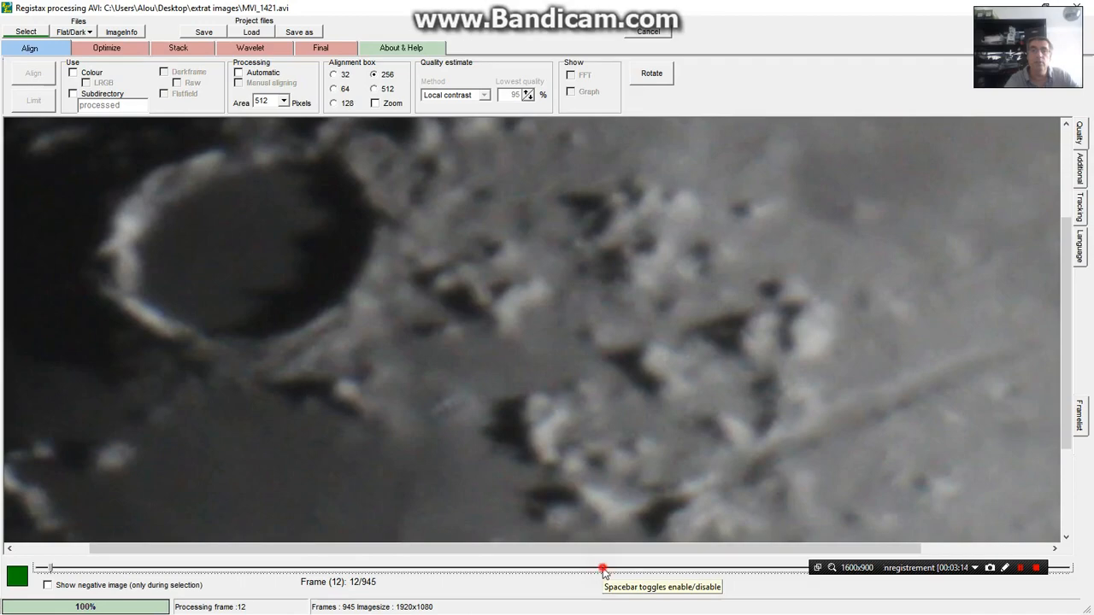
click(602, 570)
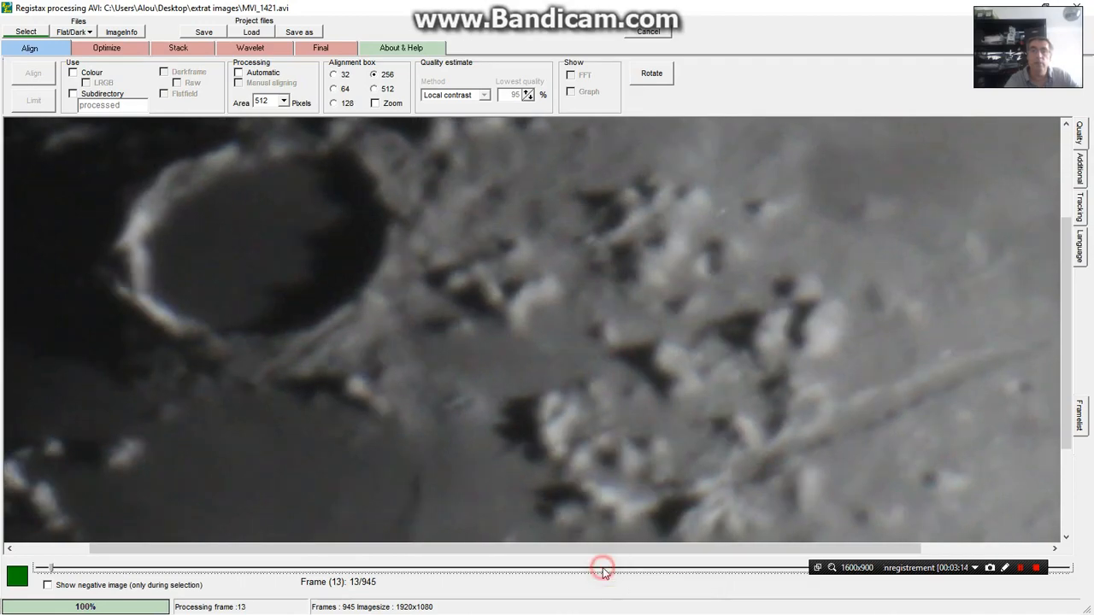
click(603, 570)
click(602, 570)
click(49, 586)
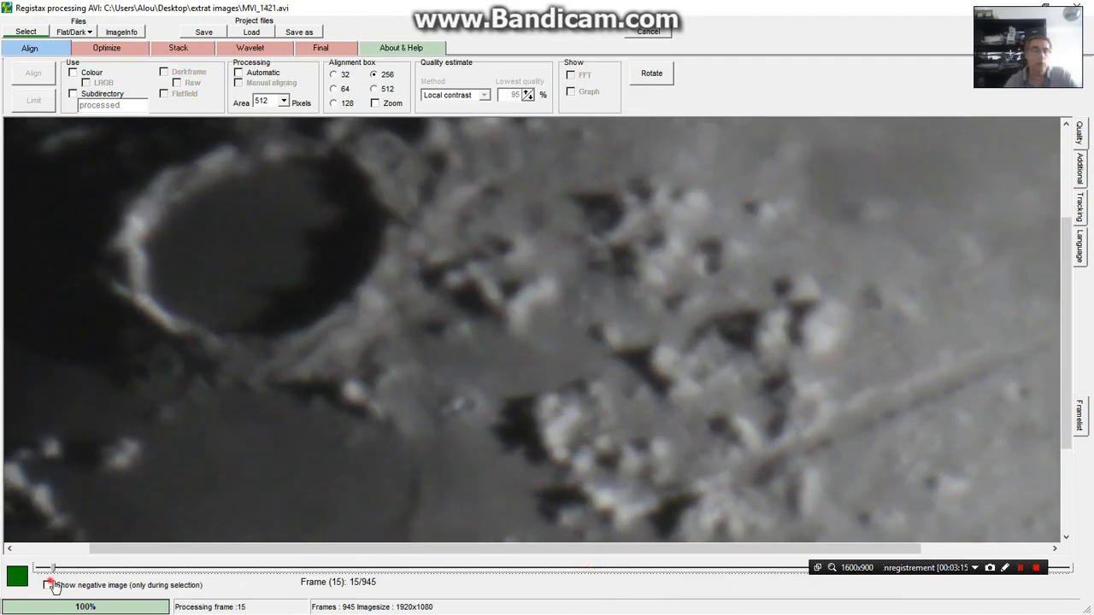
mouse_move(55, 570)
mouse_down()
mouse_move(250, 585)
mouse_move(1021, 591)
mouse_move(1079, 581)
mouse_move(675, 574)
mouse_move(232, 587)
mouse_move(34, 573)
mouse_up()
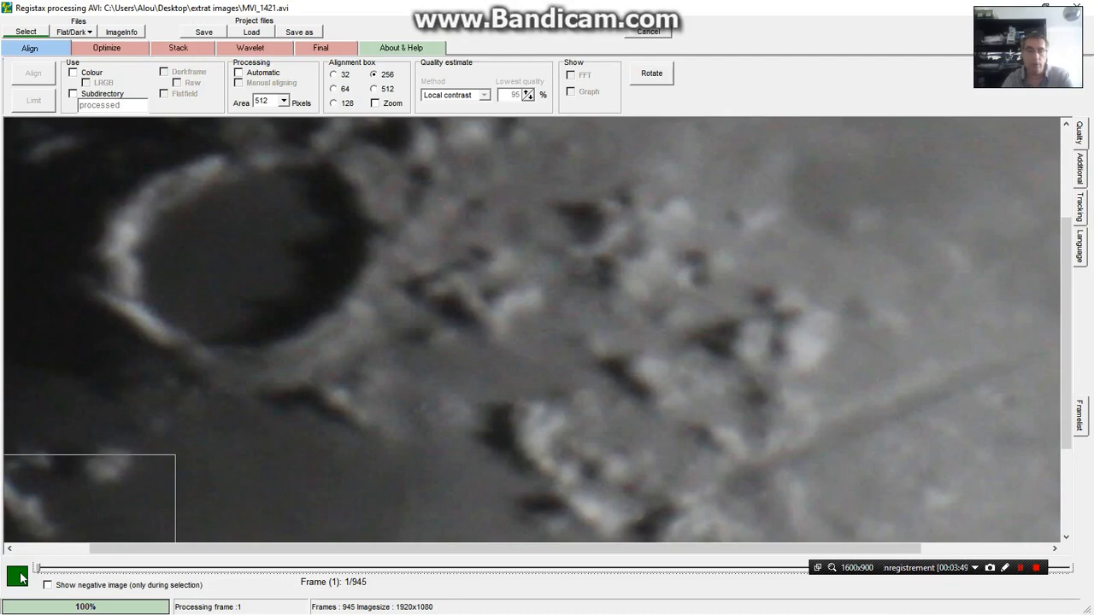
Disable frames 1 to 4 of the video to exclude them from processing
click(17, 578)
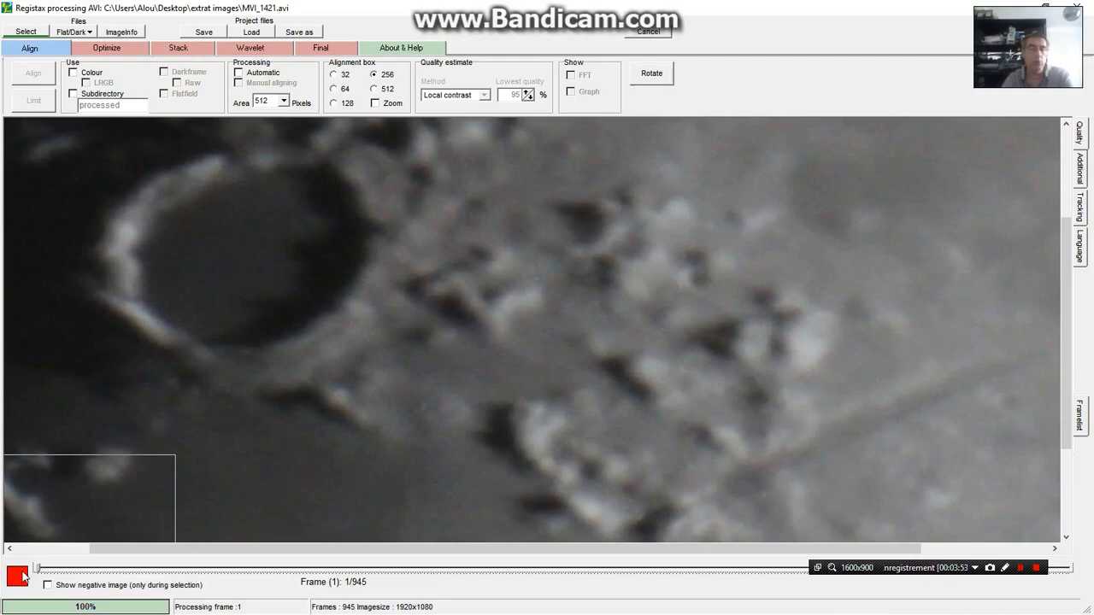
click(18, 578)
click(26, 578)
click(184, 569)
key(space)
click(184, 568)
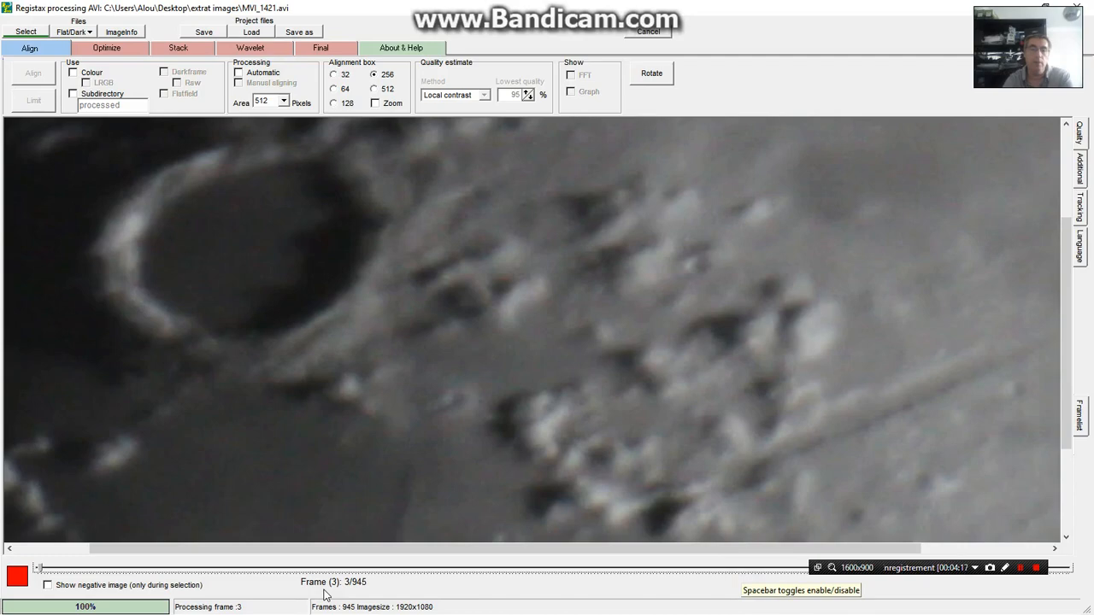
click(623, 571)
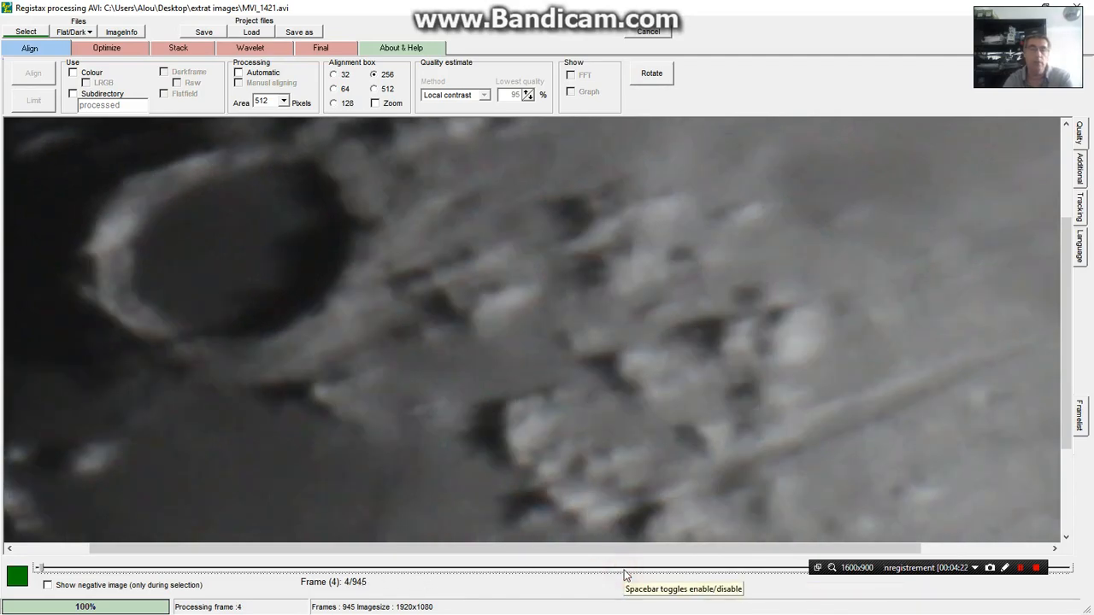
key(space)
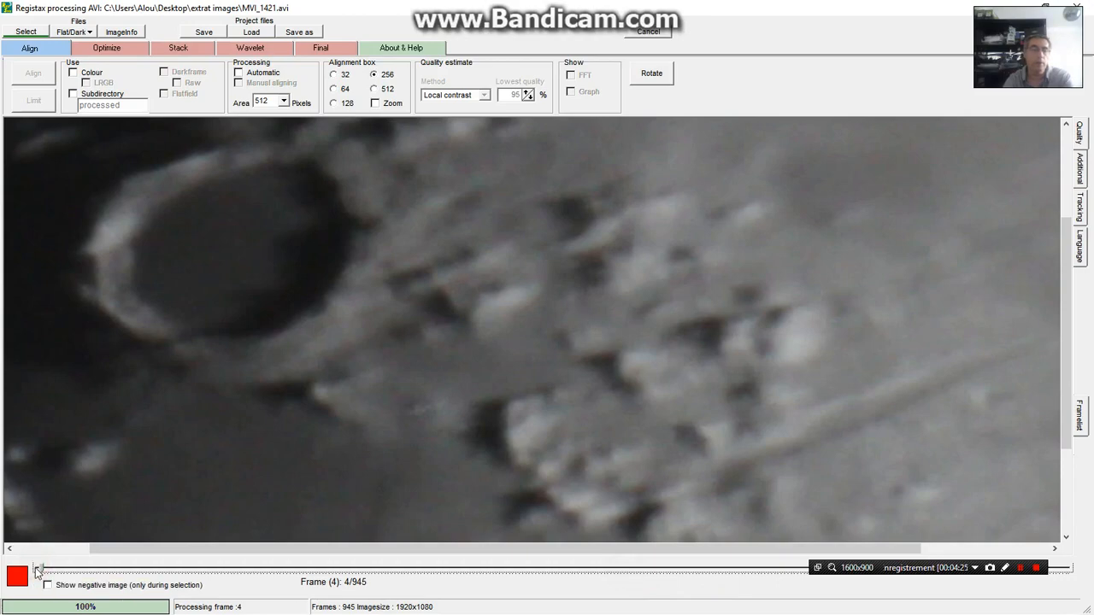
Go back to frame 2 and review the enabled or disabled status of each frame up to frame 5
click(378, 571)
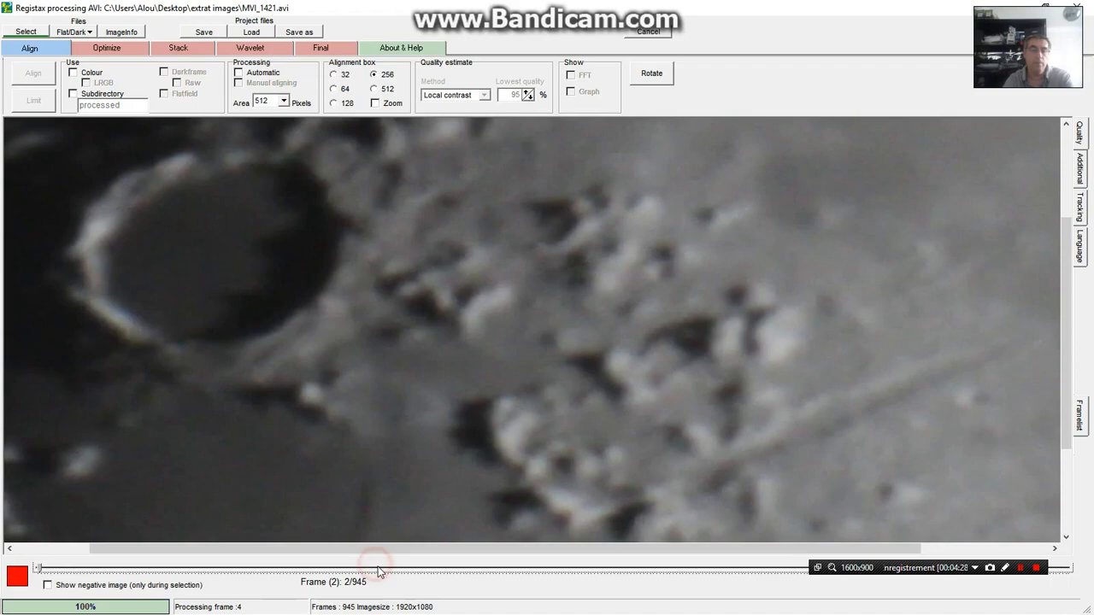
click(380, 571)
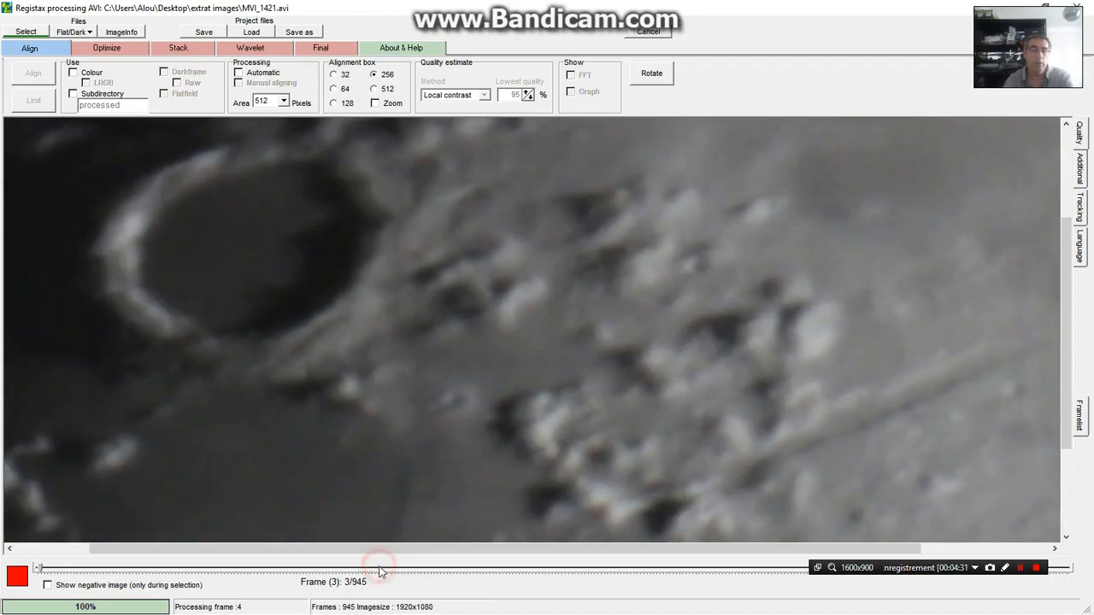
click(384, 570)
click(386, 572)
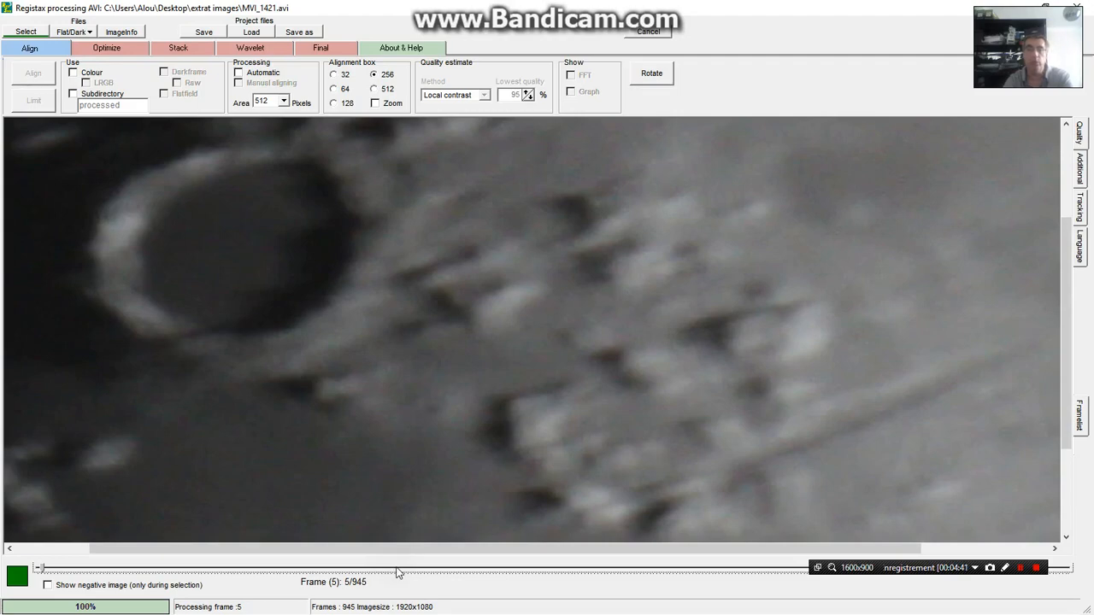
Disable the unwanted frames between 5 and 12, including frames 8, 10, 11 and 12
click(397, 569)
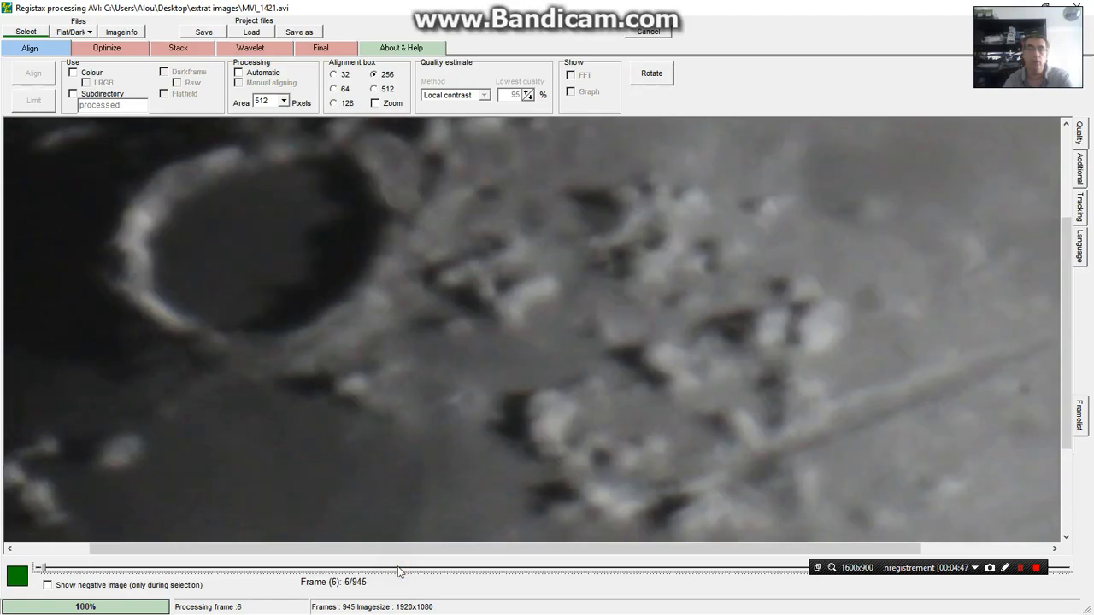
click(434, 569)
key(space)
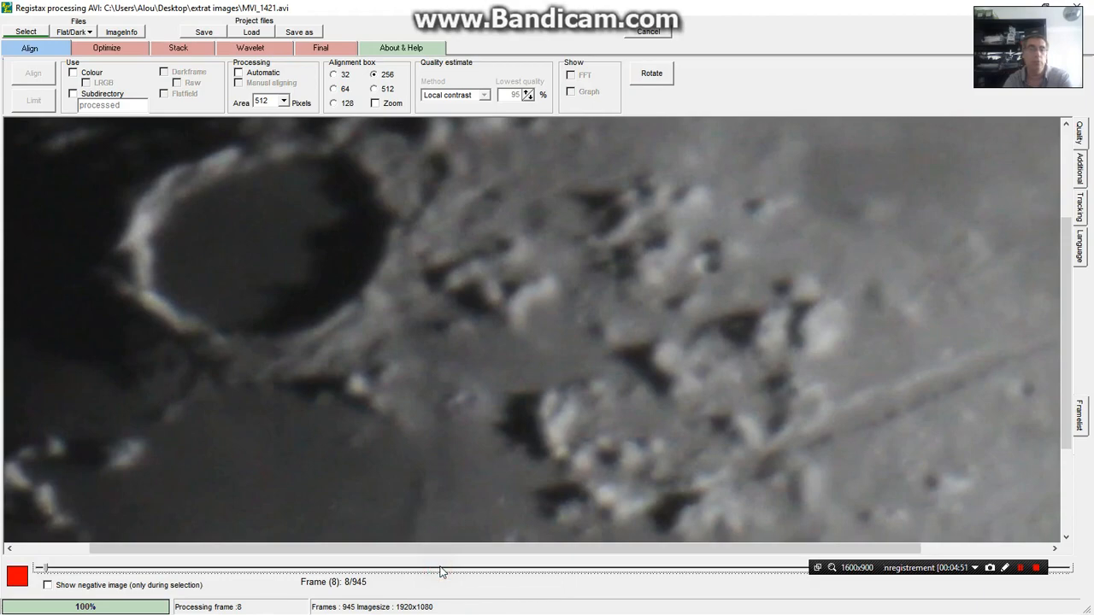
click(462, 569)
click(488, 570)
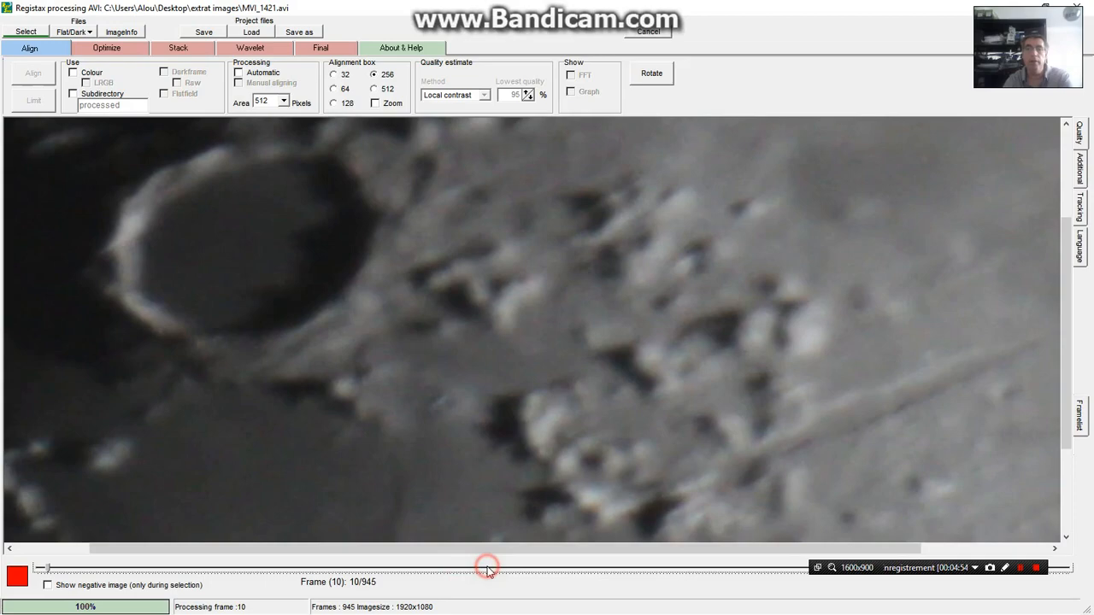
click(501, 569)
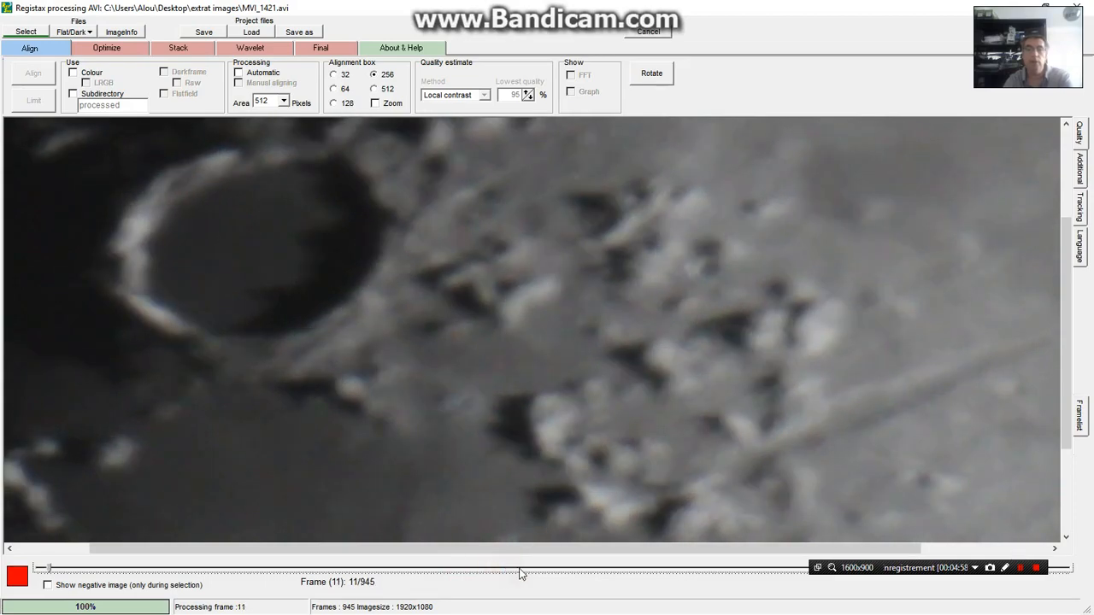
click(519, 568)
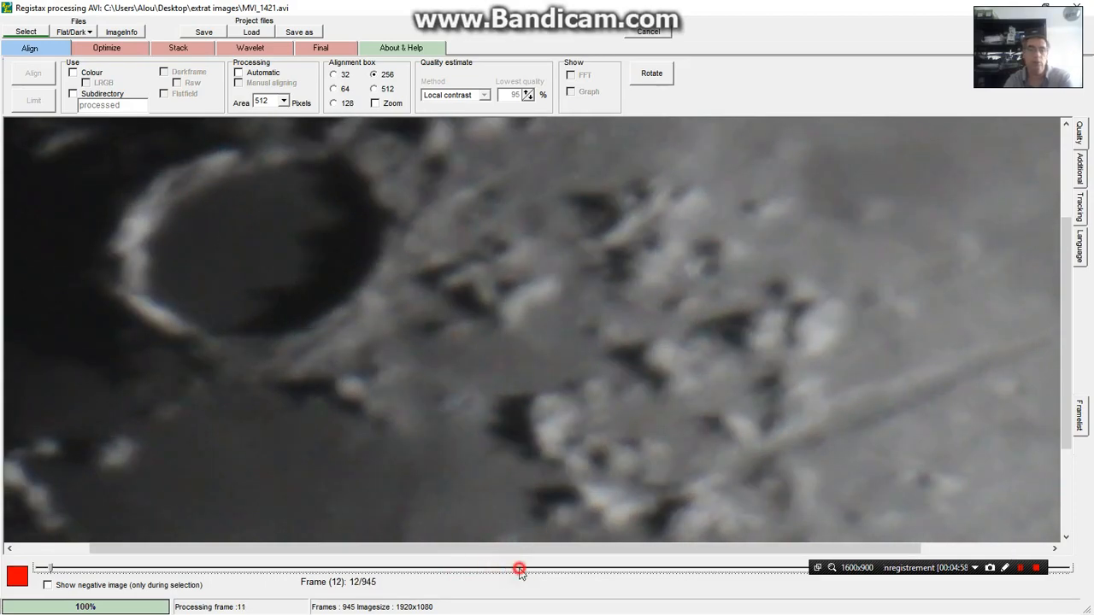
click(531, 567)
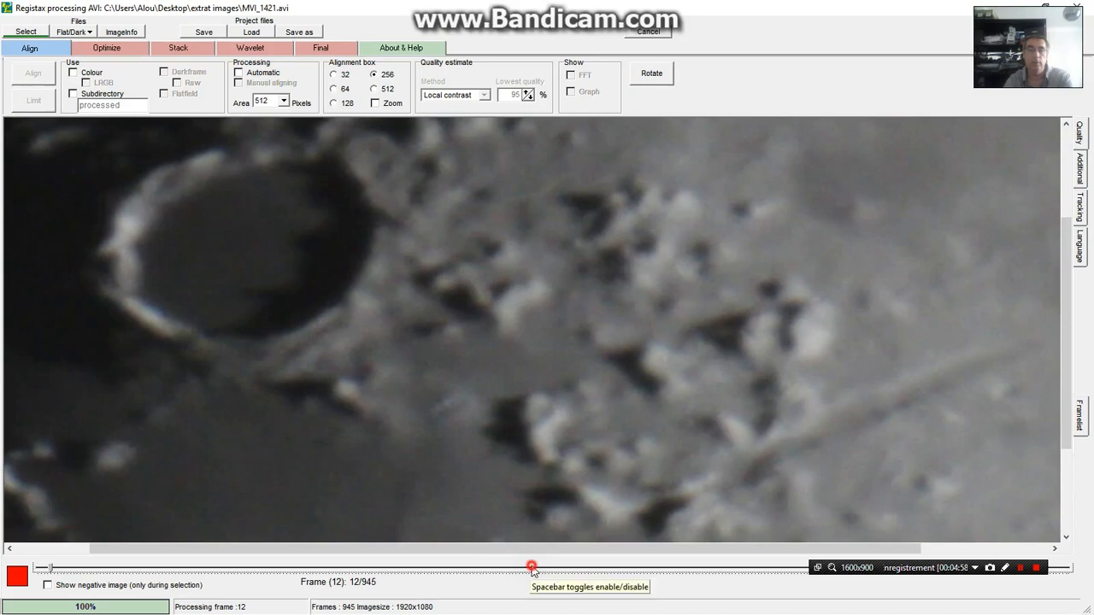
Disable further unwanted frames up to frame 21, including frames 15, 17, 19, 20 and 21
click(554, 571)
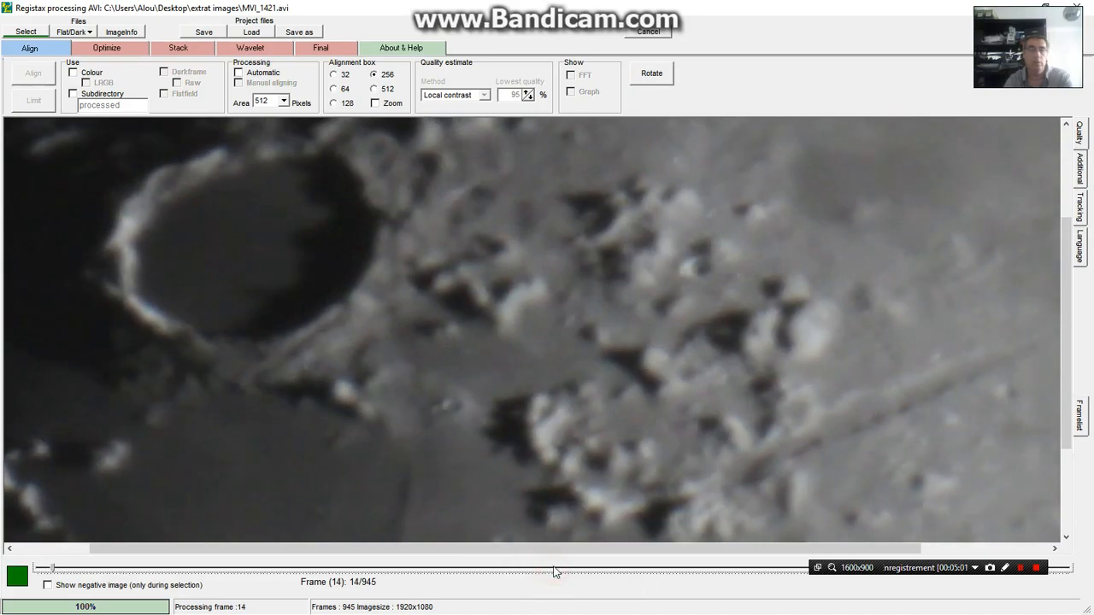
click(569, 570)
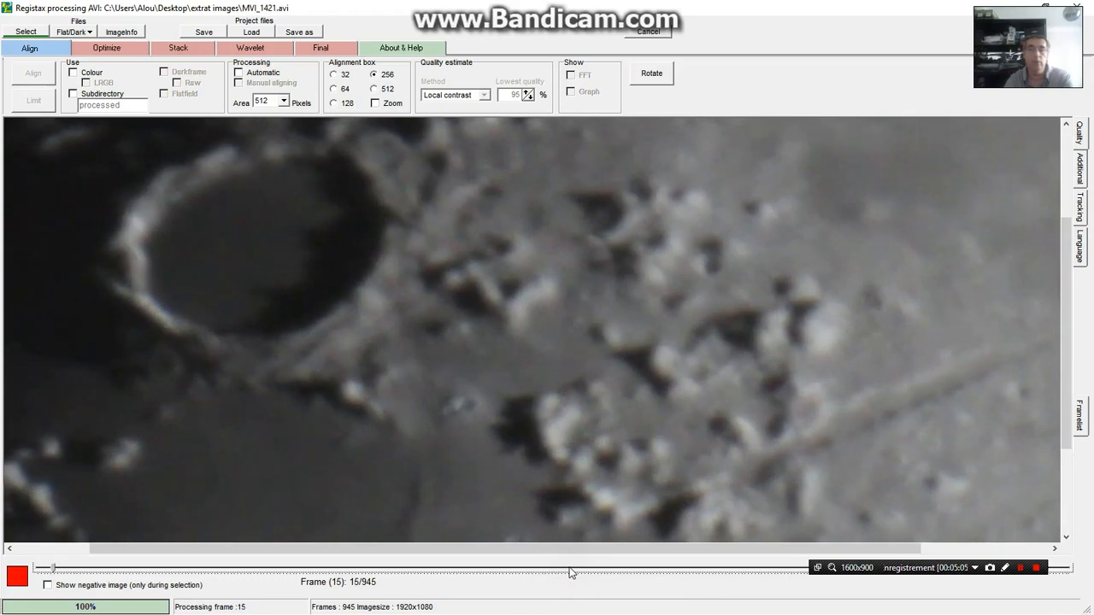
click(598, 569)
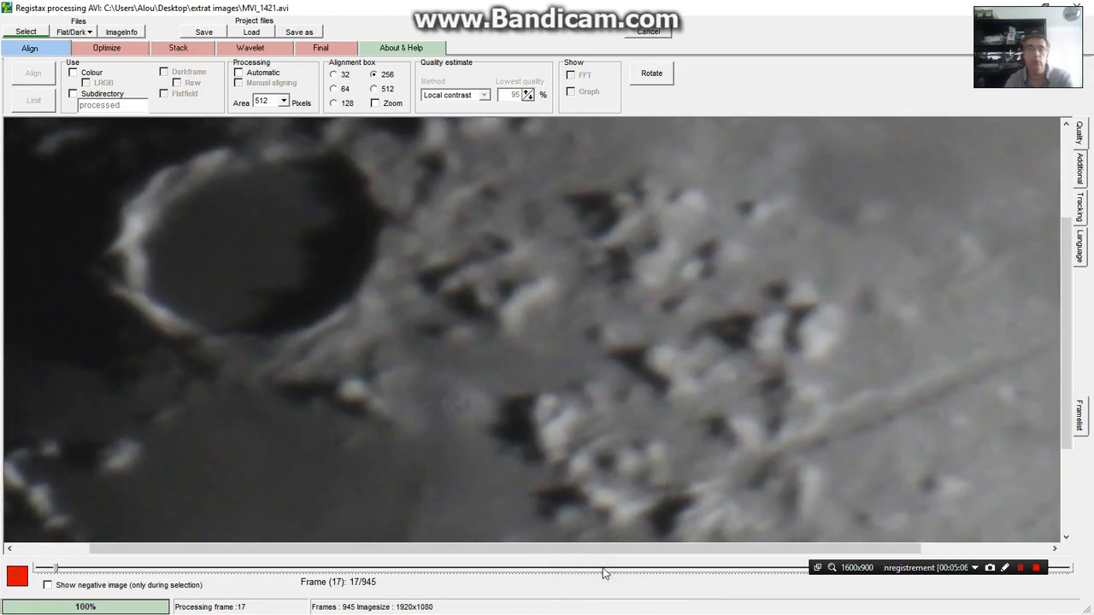
click(631, 571)
click(636, 572)
key(space)
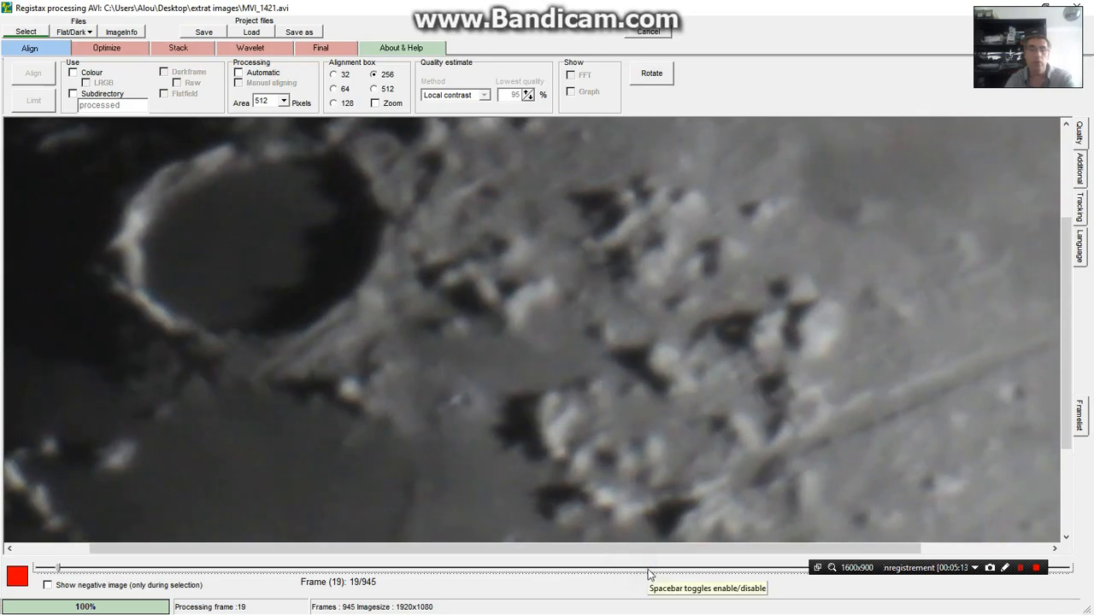
click(648, 571)
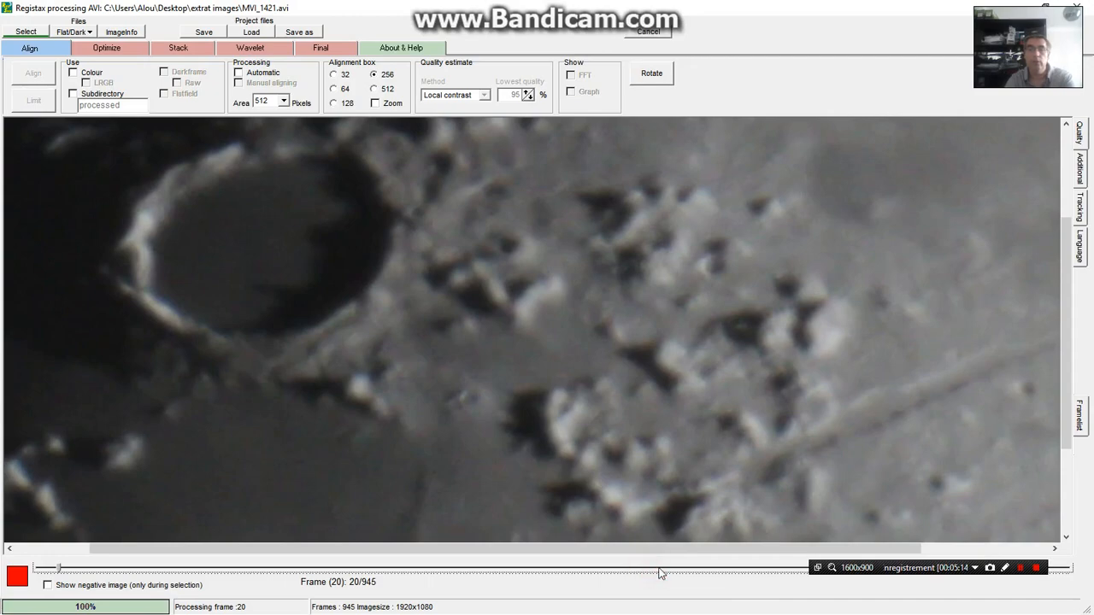
click(659, 571)
key(space)
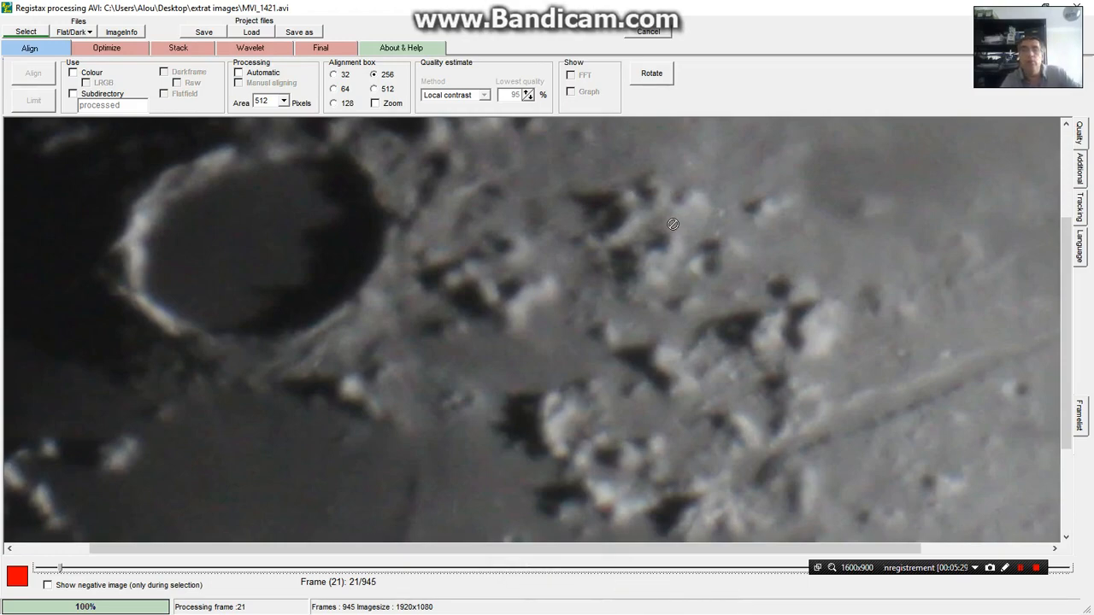
Step through frames 22 to 27 to check their sharpness
click(661, 569)
click(661, 569)
click(661, 569)
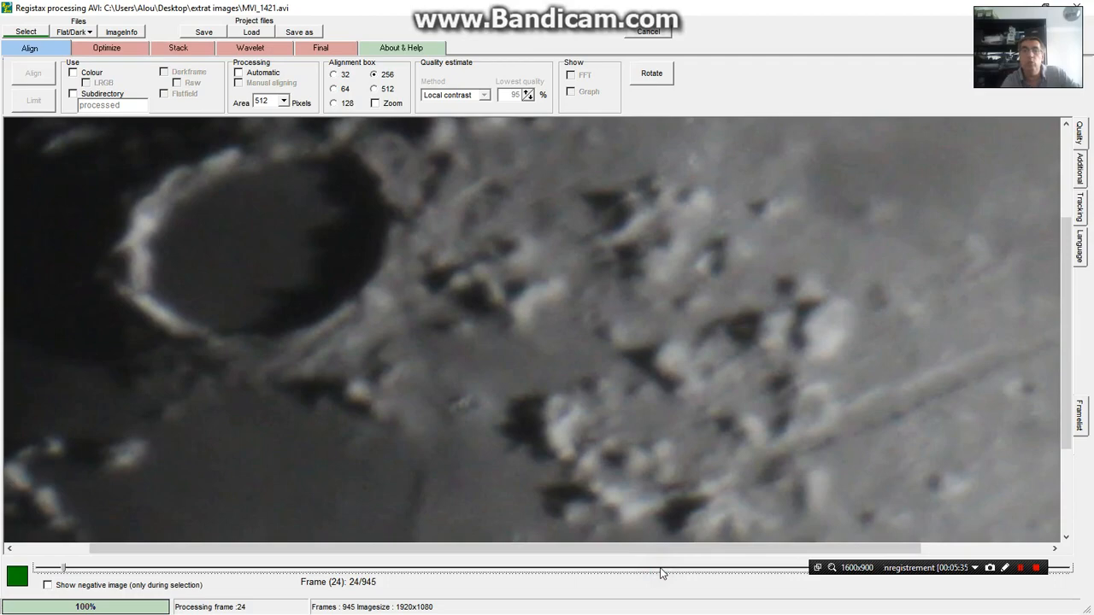
click(665, 570)
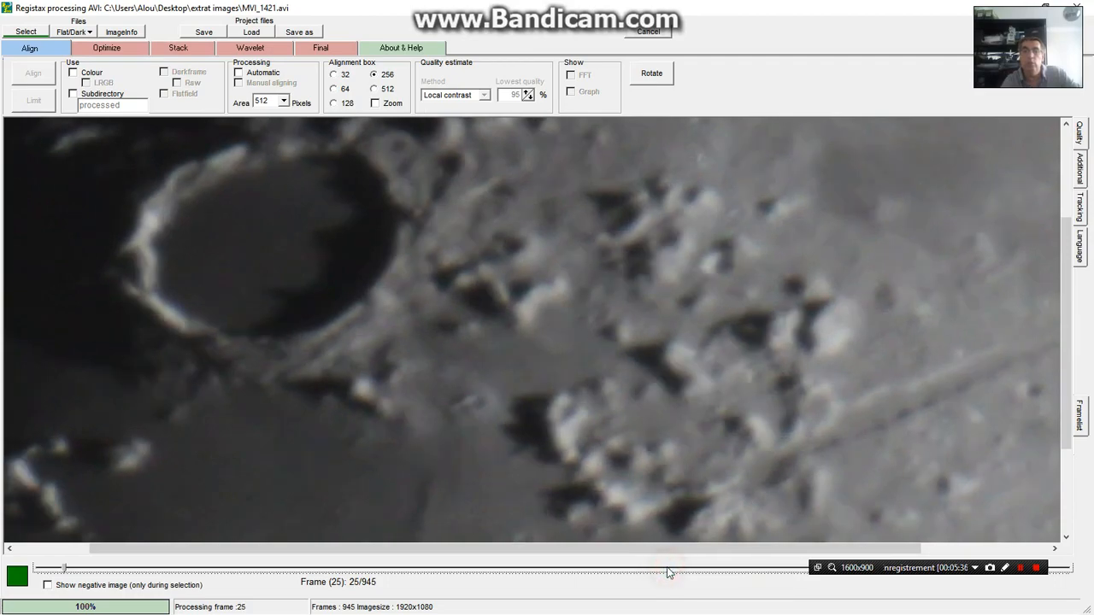
click(668, 569)
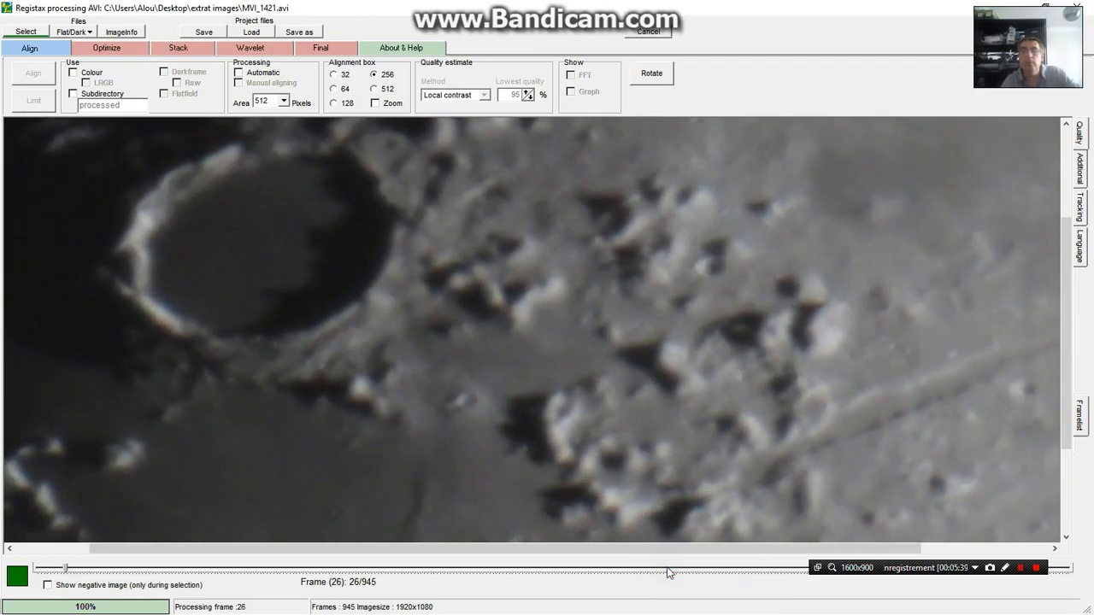
click(668, 570)
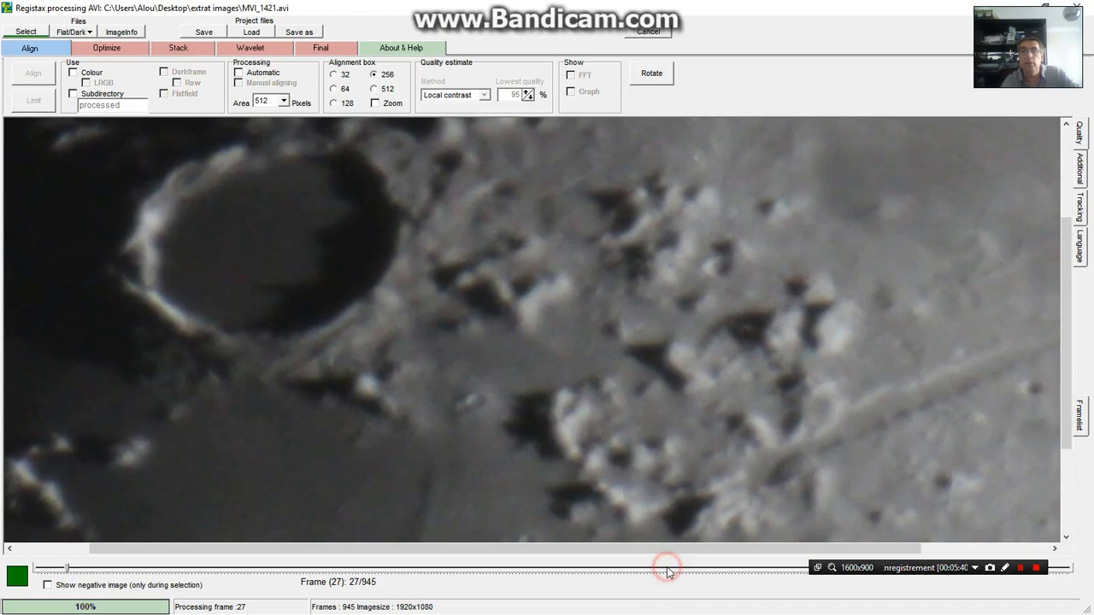
Step through frames 28 to 38 to check their sharpness
click(668, 570)
click(671, 569)
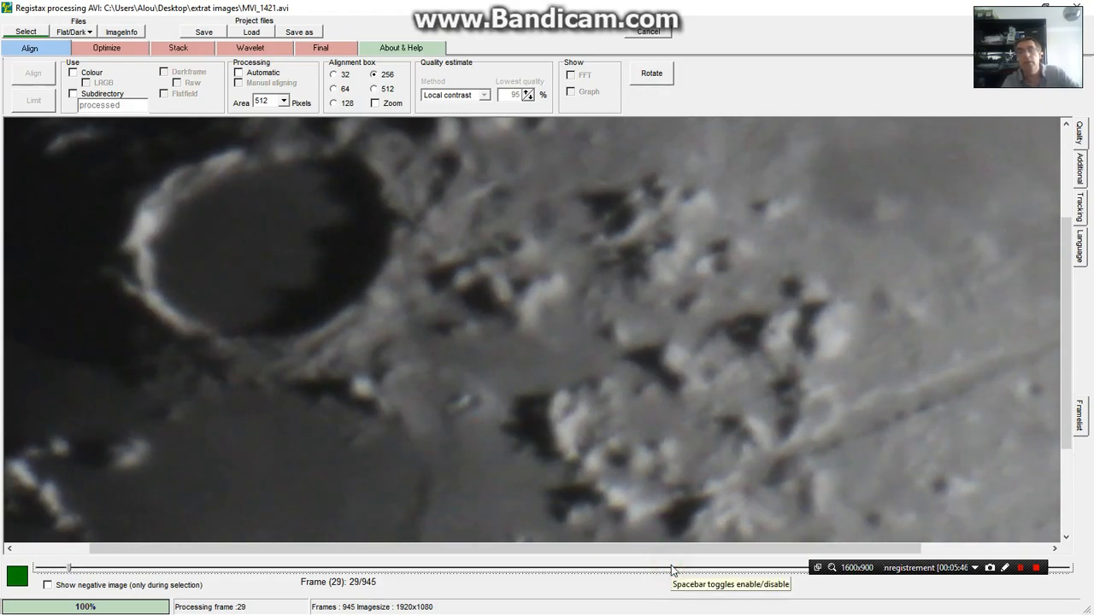
click(671, 569)
click(672, 570)
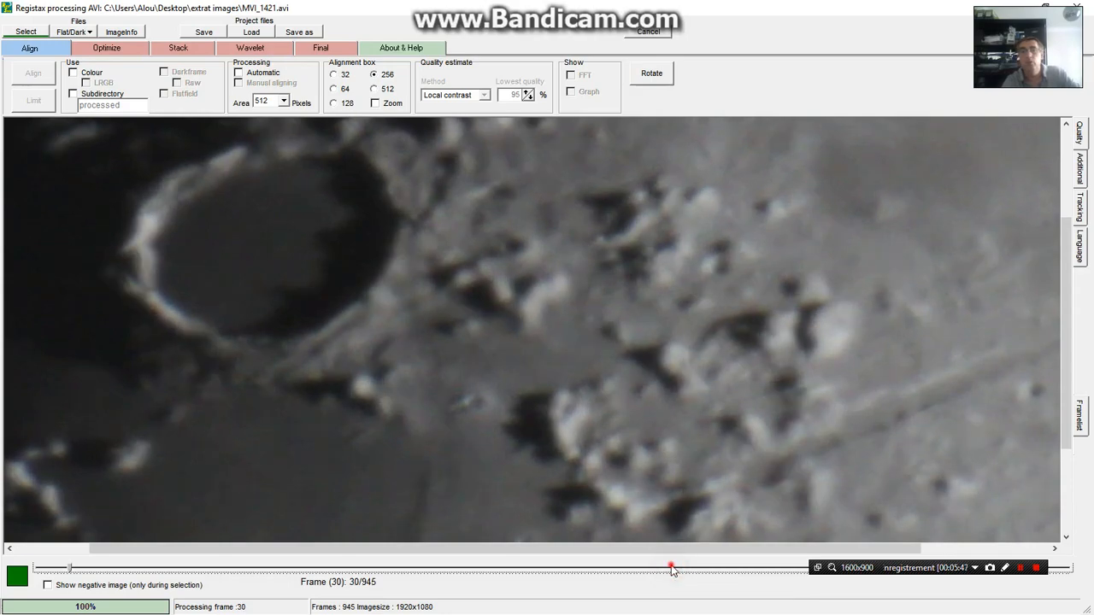
click(676, 569)
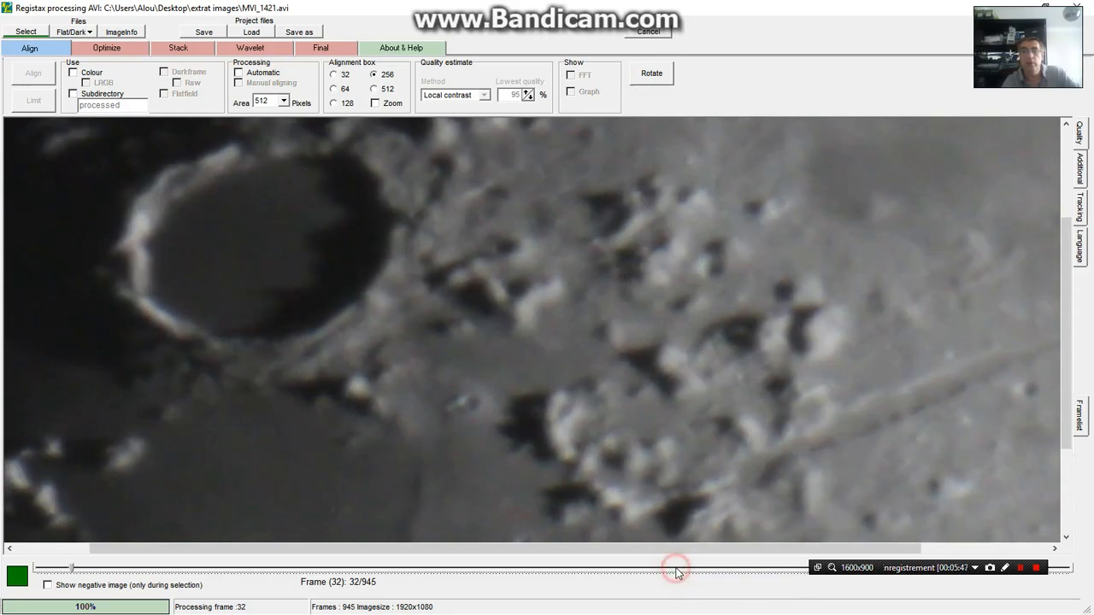
click(676, 570)
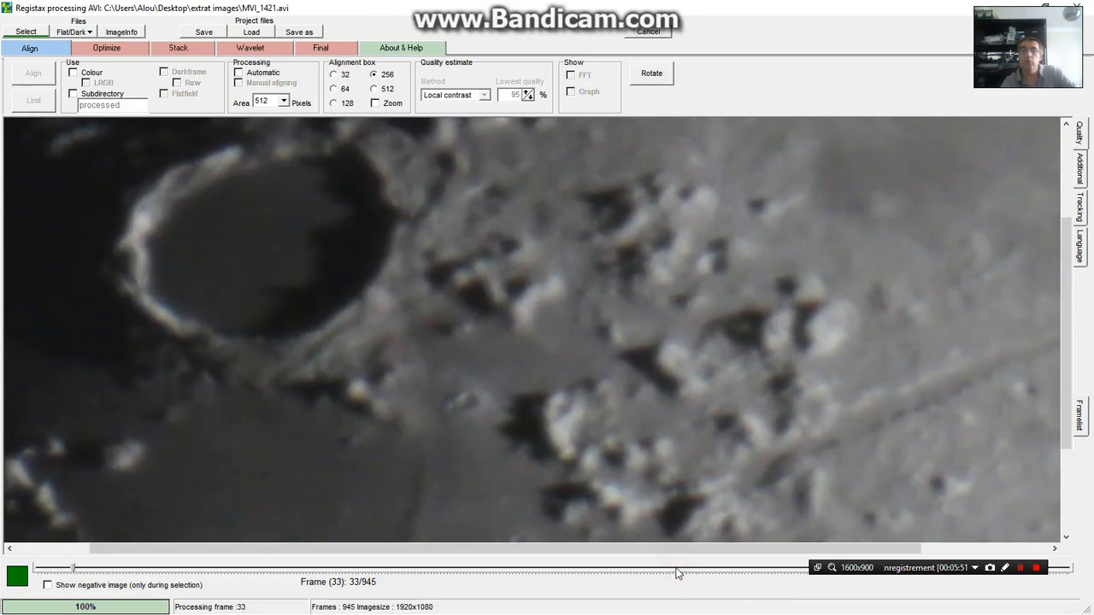
click(676, 570)
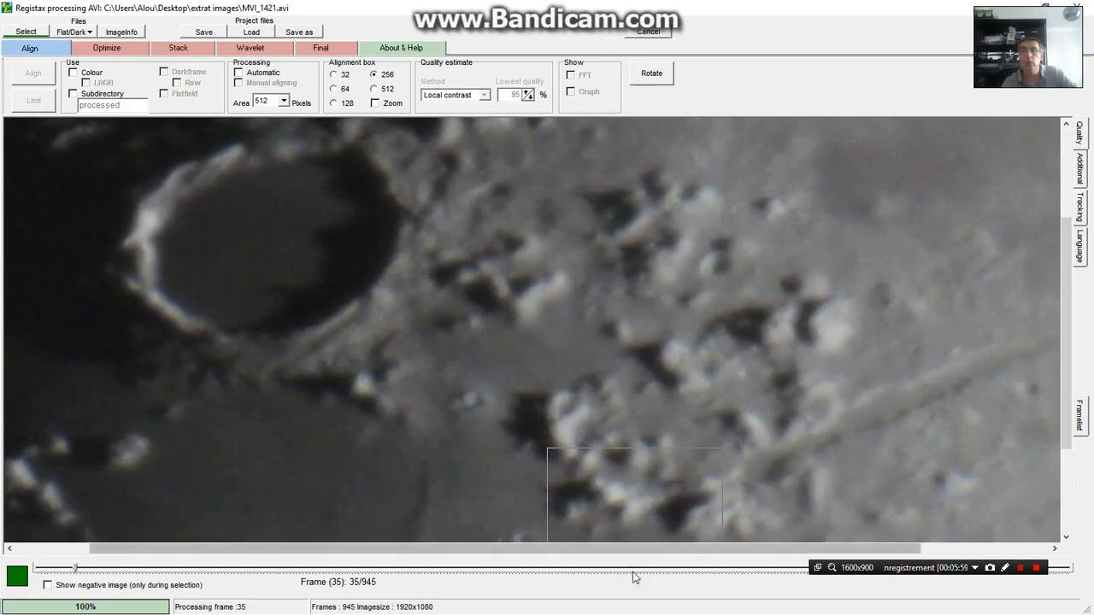
click(672, 568)
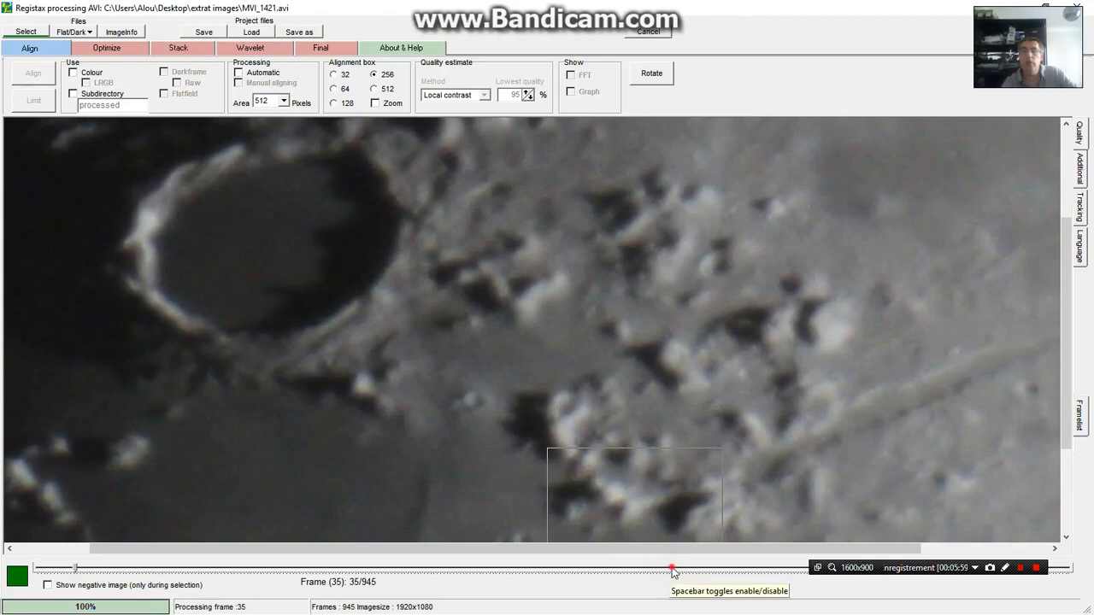
click(672, 568)
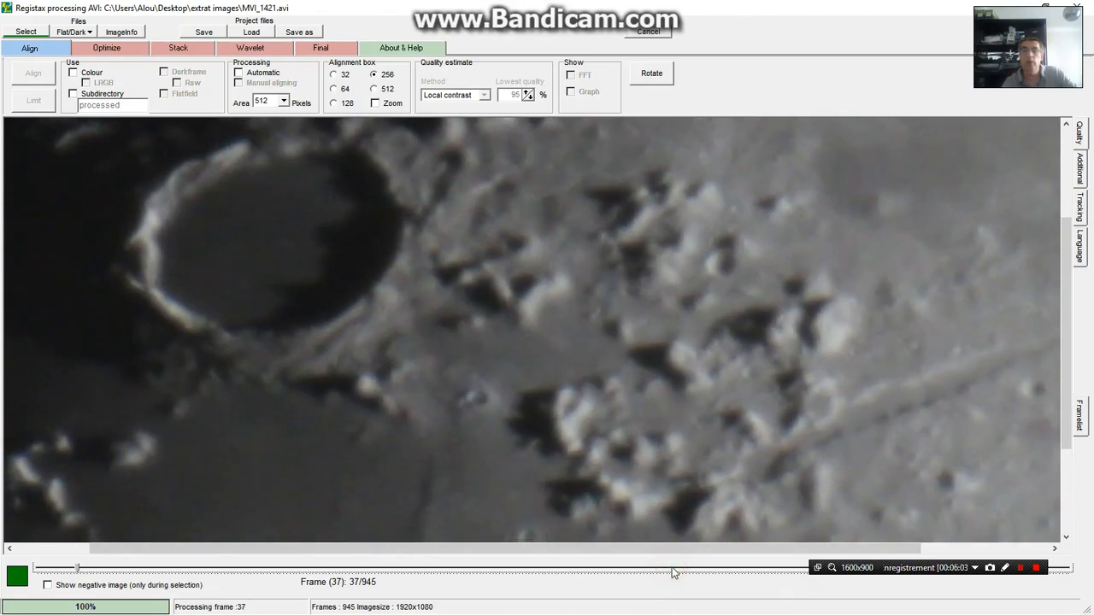
click(671, 570)
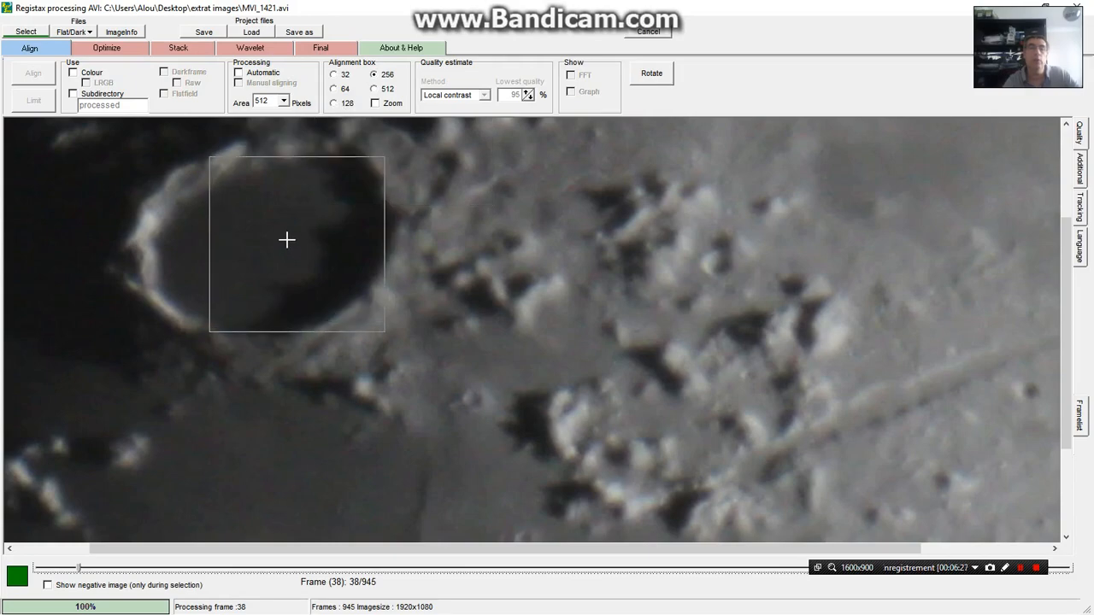
Try the alignment box at 32, 64 and 128 pixels before returning it to 256
click(334, 75)
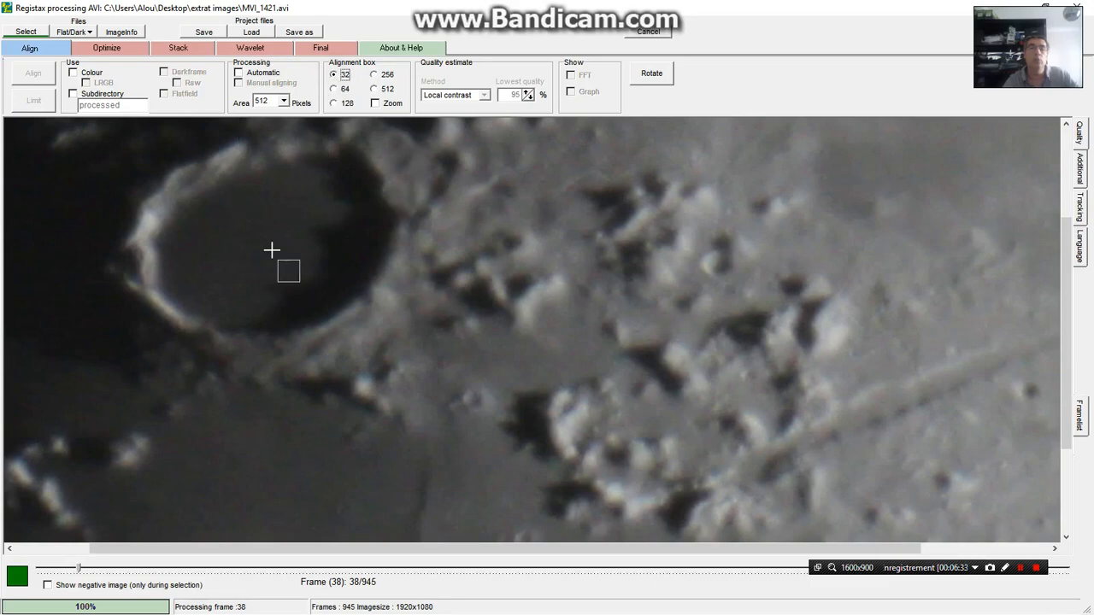
click(287, 244)
click(334, 89)
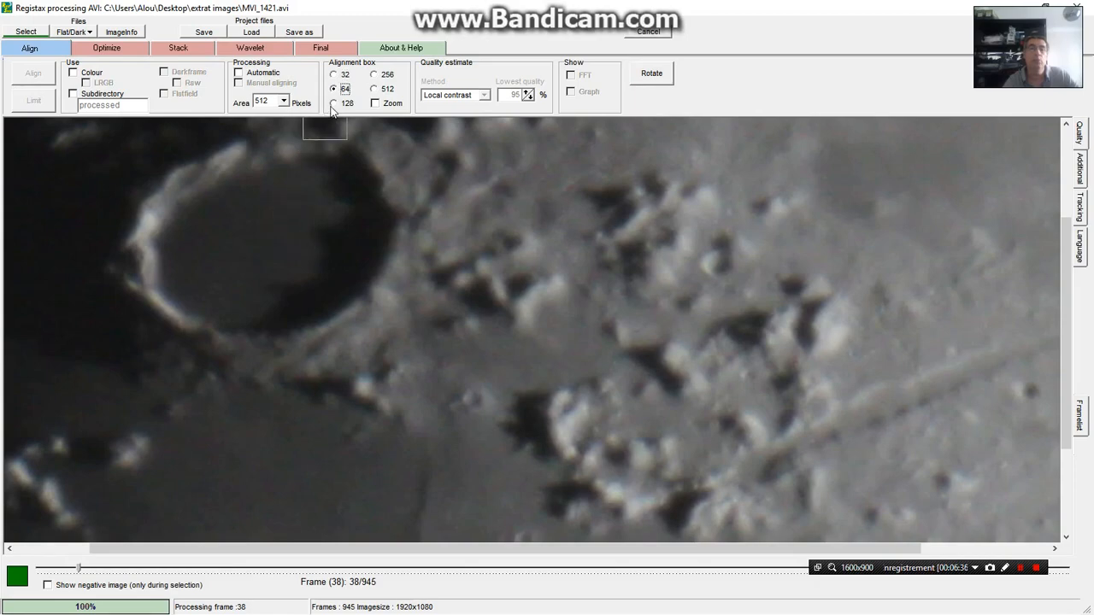
click(334, 103)
click(374, 75)
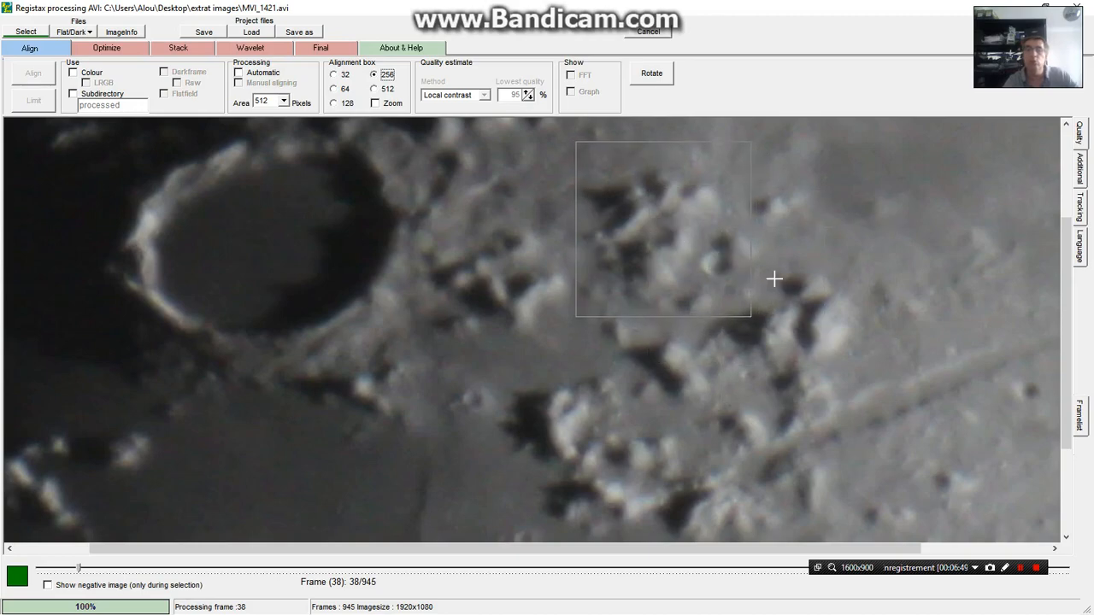
Set the processing area to 128 pixels and place the 256-pixel alignment box over the bright peaks above the long valley
click(283, 102)
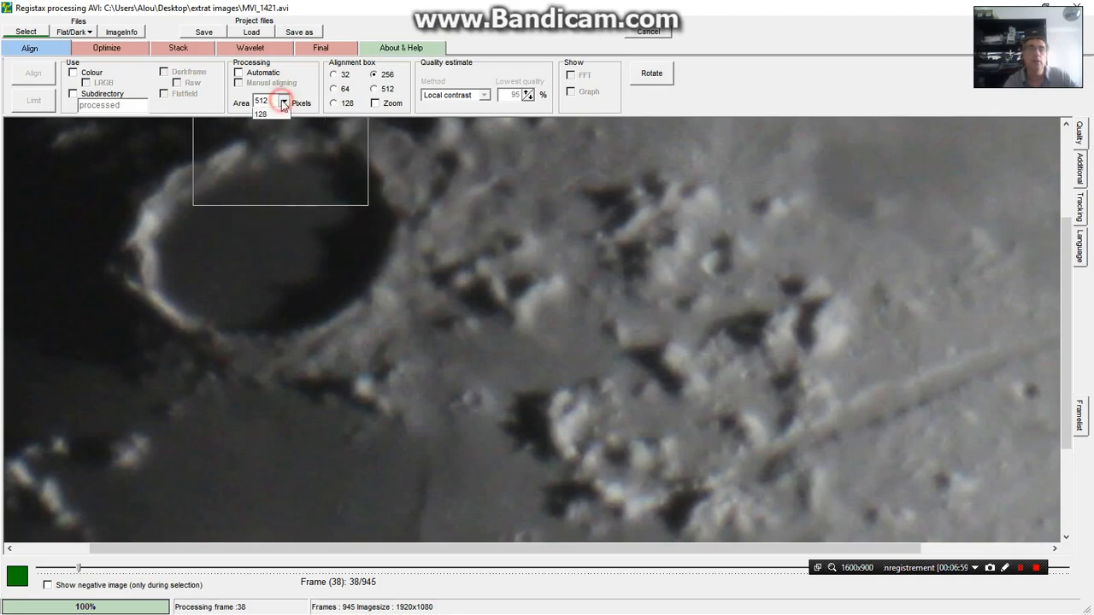
click(270, 141)
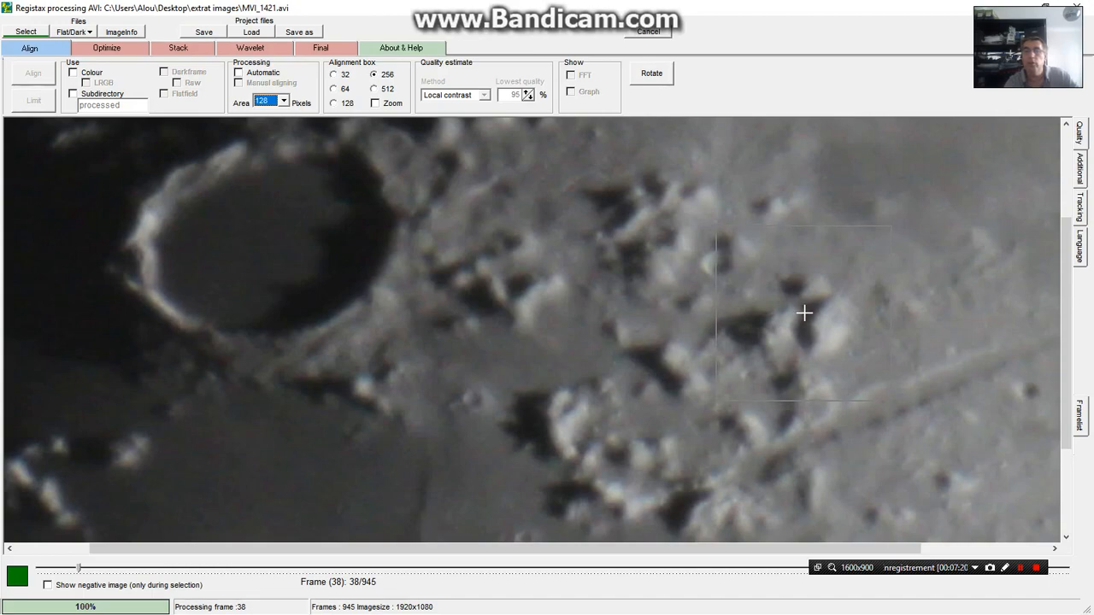
click(715, 265)
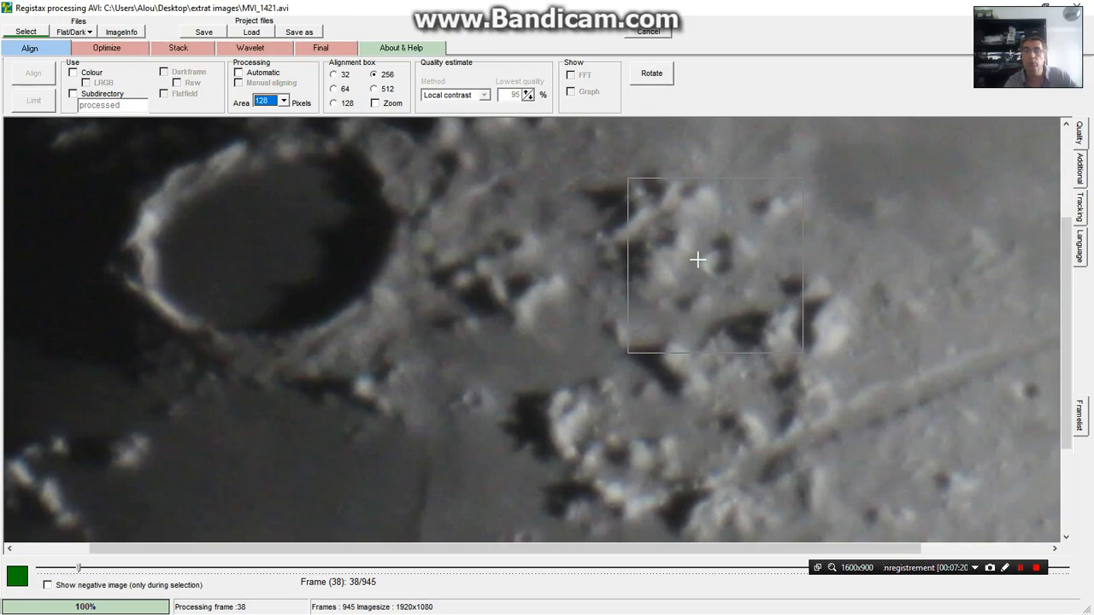
click(807, 310)
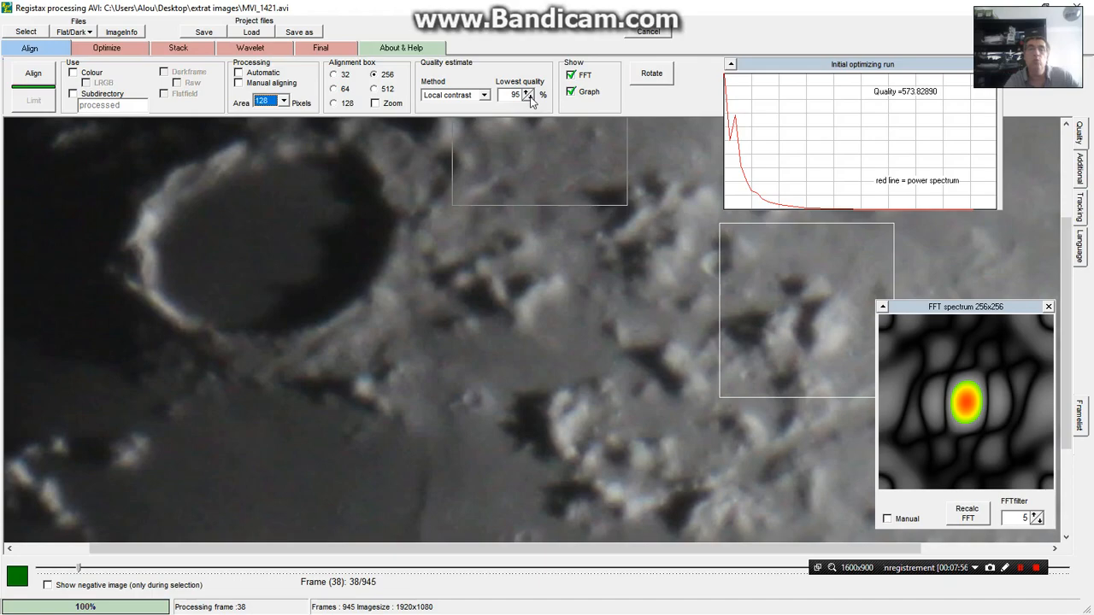
Lower the lowest quality limit to 70% and run the alignment with automatic processing enabled
click(529, 97)
click(529, 97)
click(529, 98)
click(529, 97)
click(529, 97)
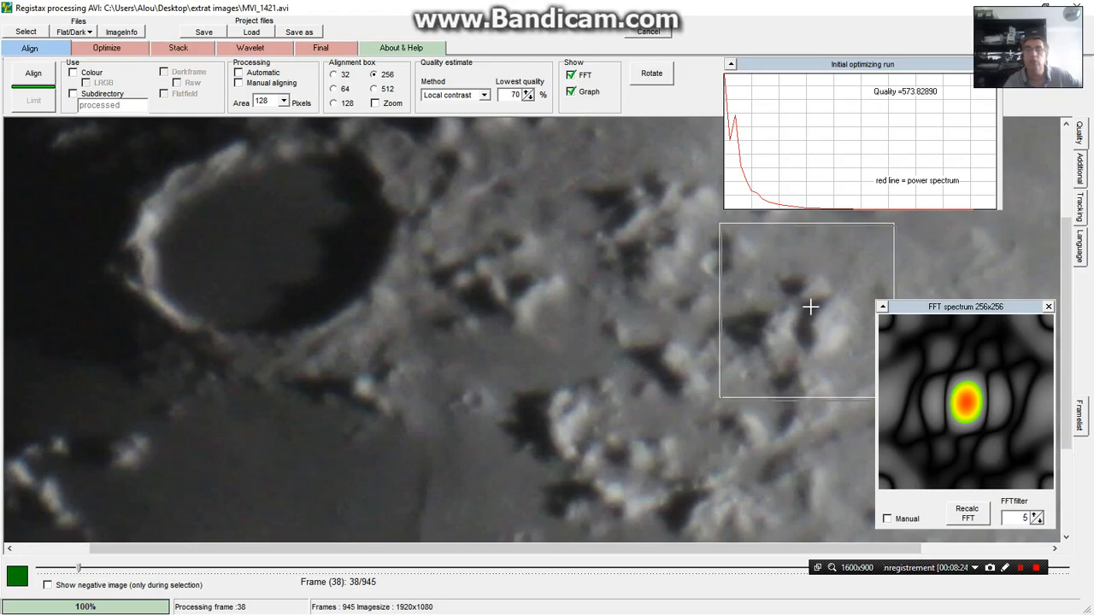
click(241, 76)
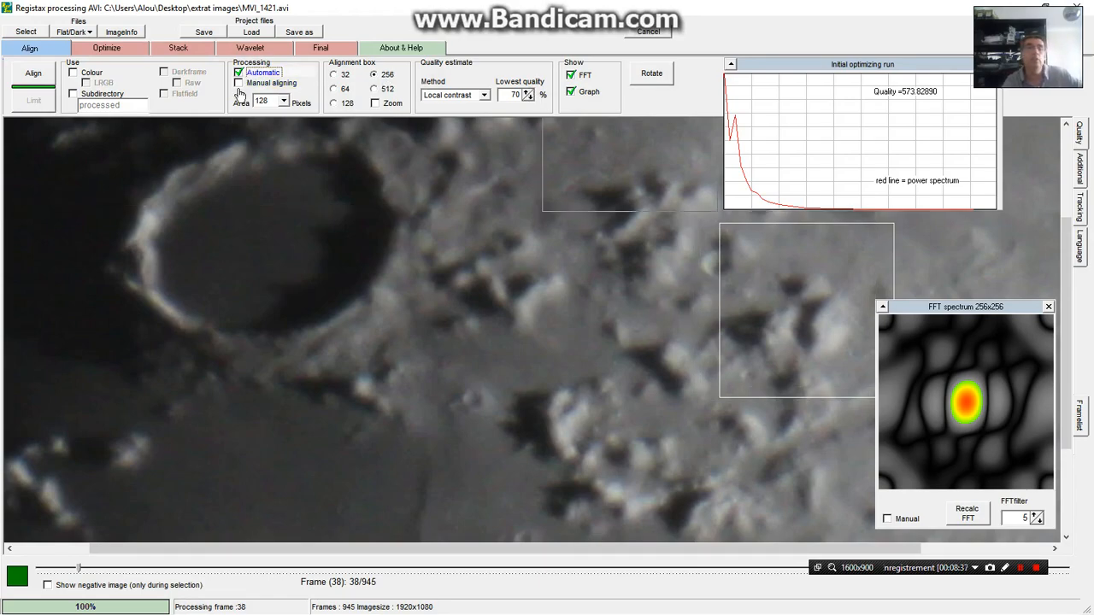
click(27, 74)
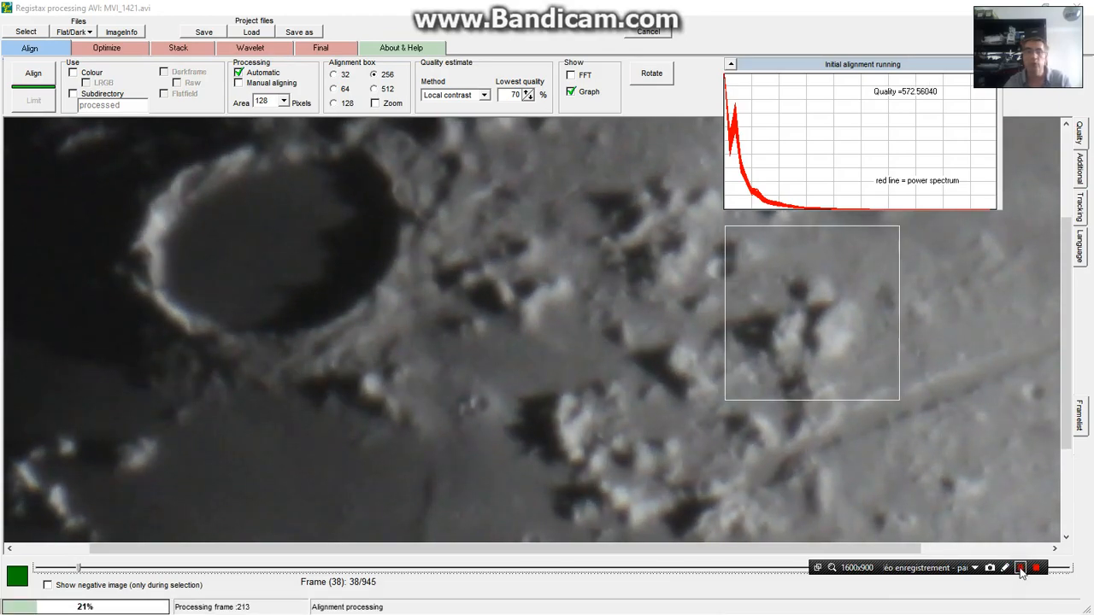
click(1021, 570)
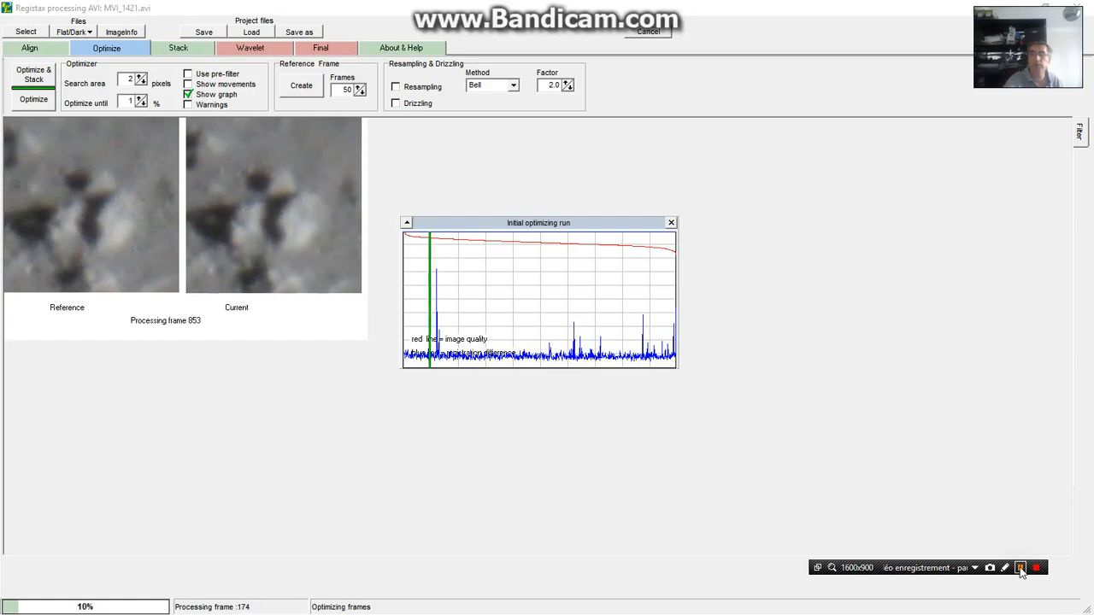
click(1020, 570)
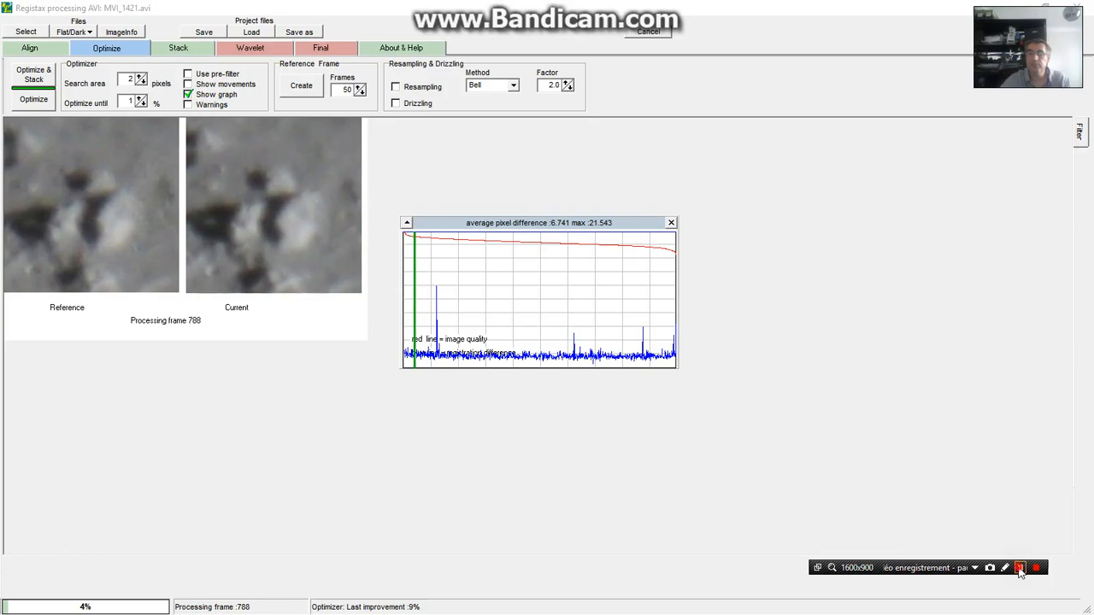
click(1019, 571)
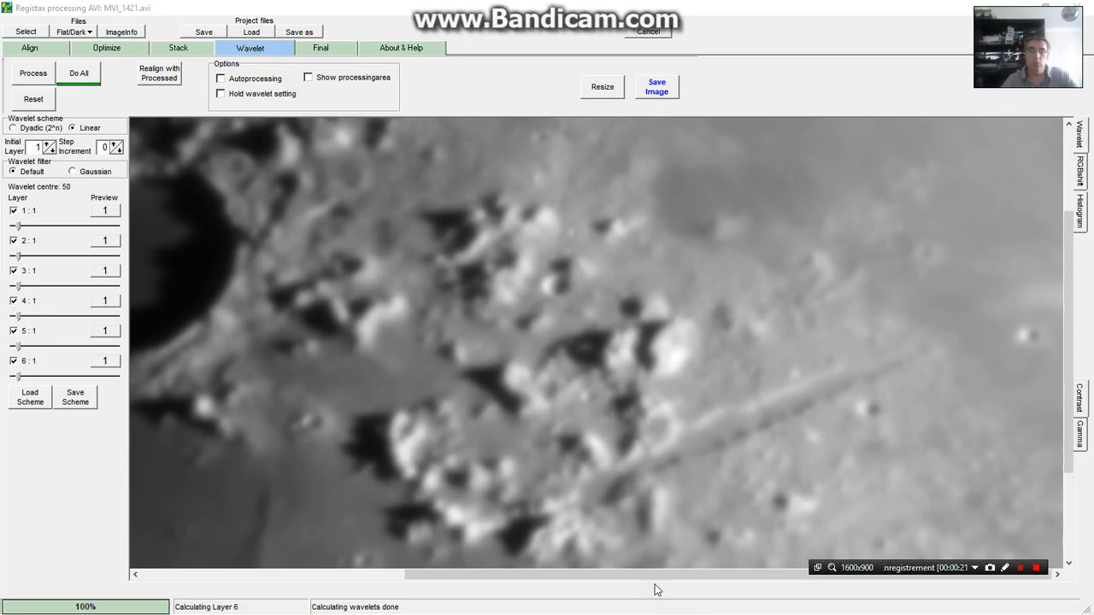
Save the stacked image as a 16-bit RGB TIFF named "MVI_1421 brut non traité" in the extrat images folder
drag(620, 573, 510, 570)
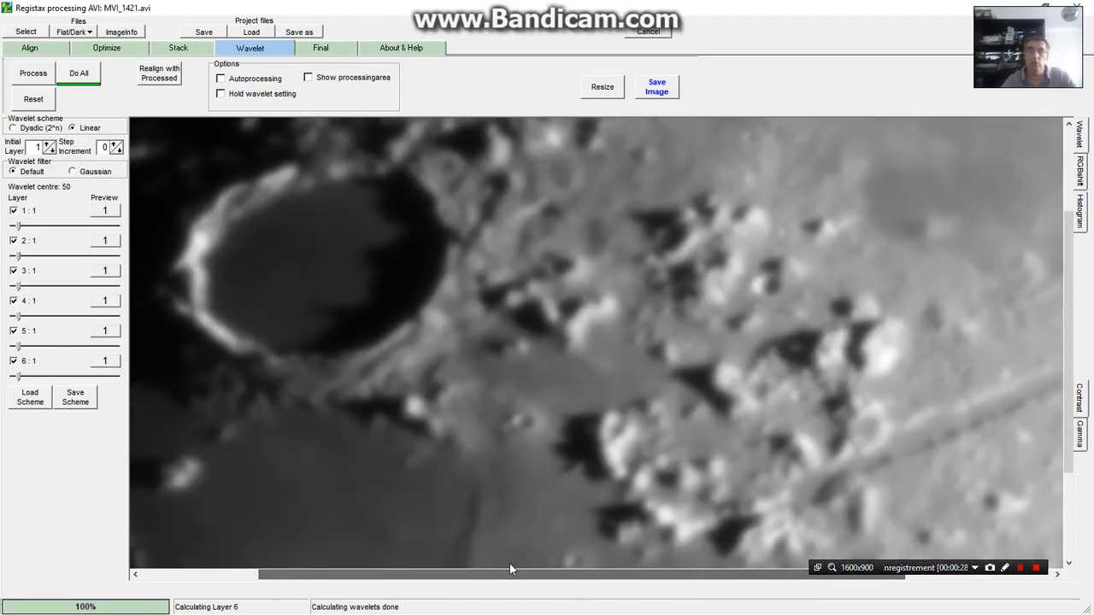
drag(1069, 358, 1074, 385)
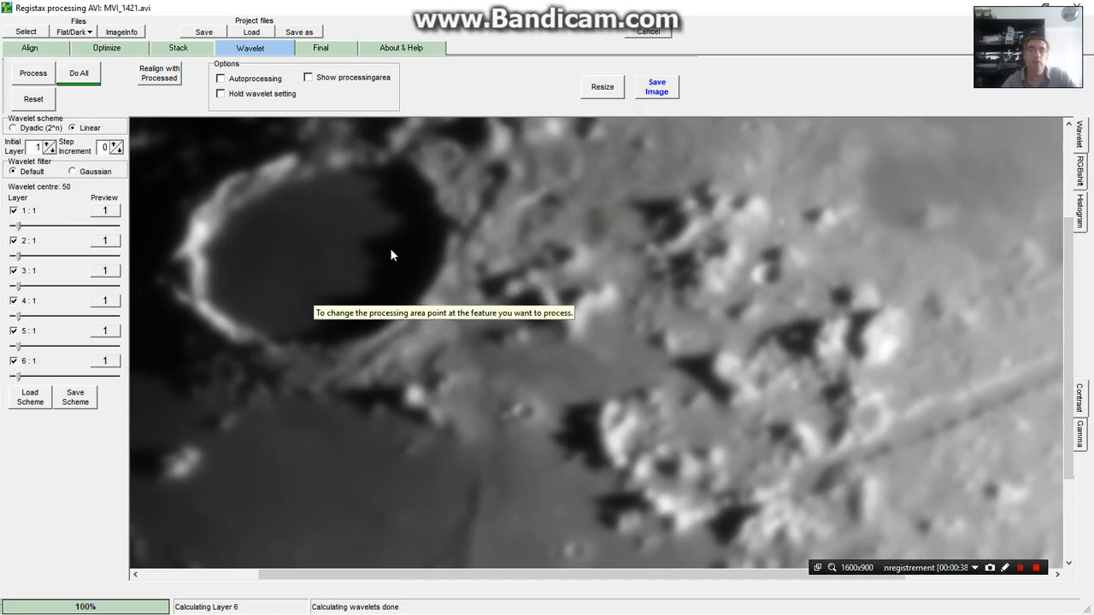
click(656, 88)
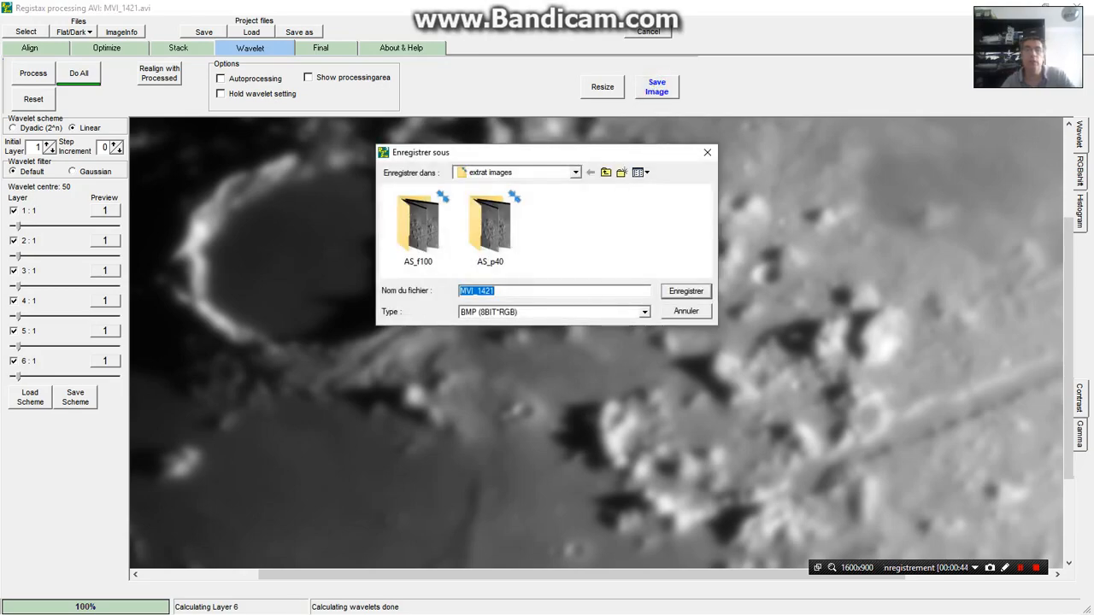
click(504, 291)
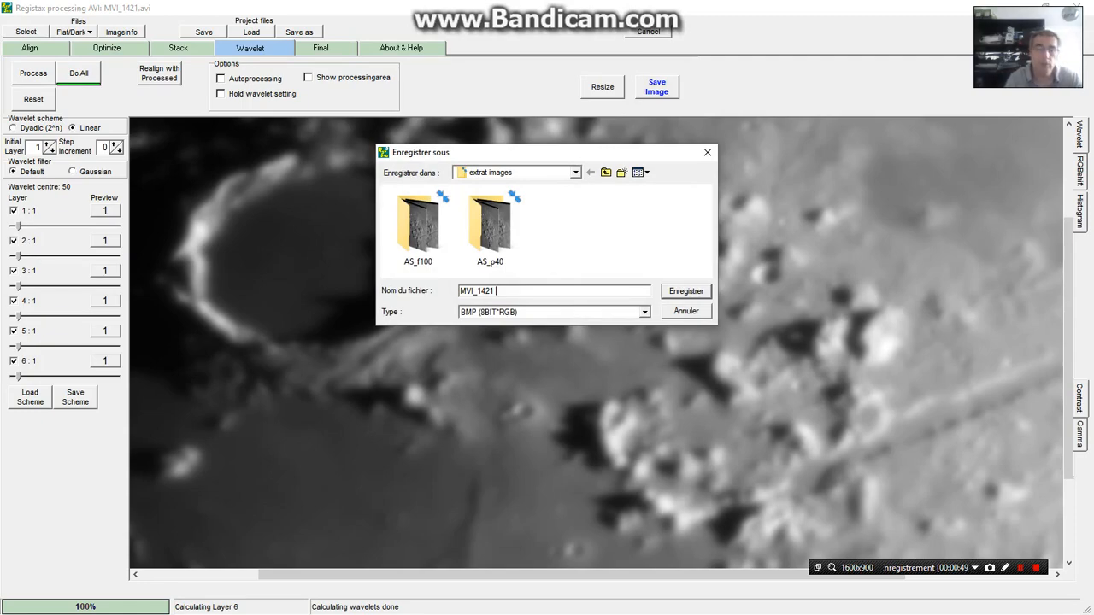
text(br)
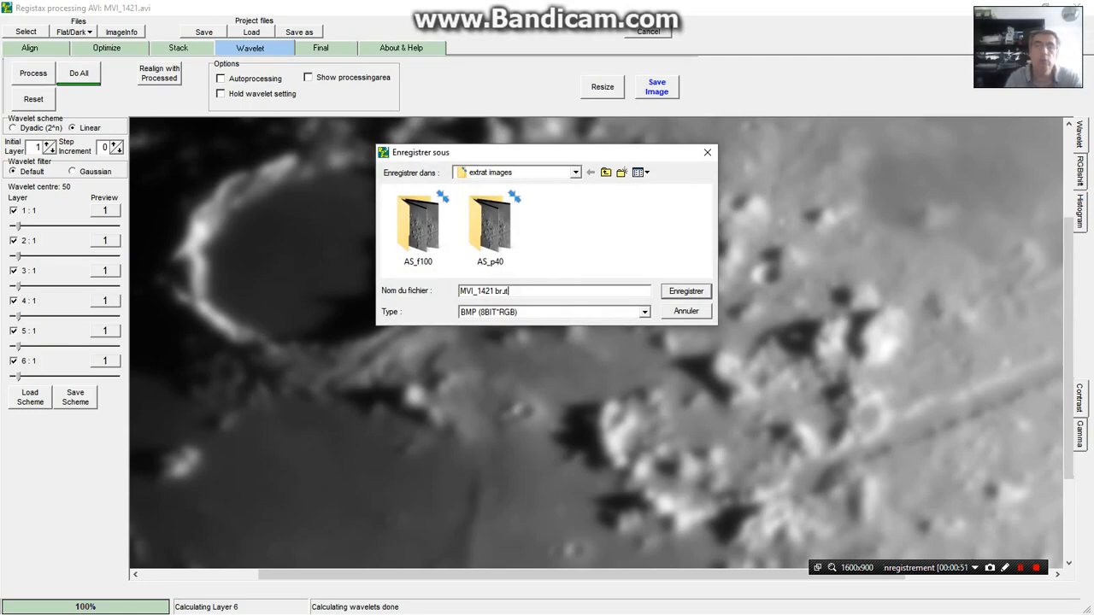
text(ut non traité)
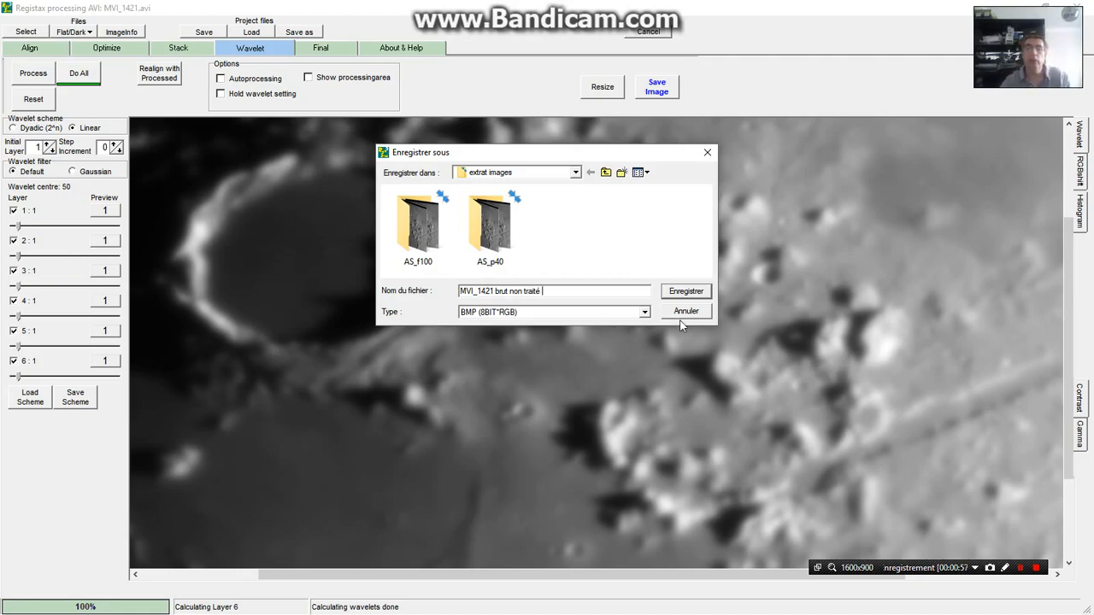
click(646, 312)
click(625, 351)
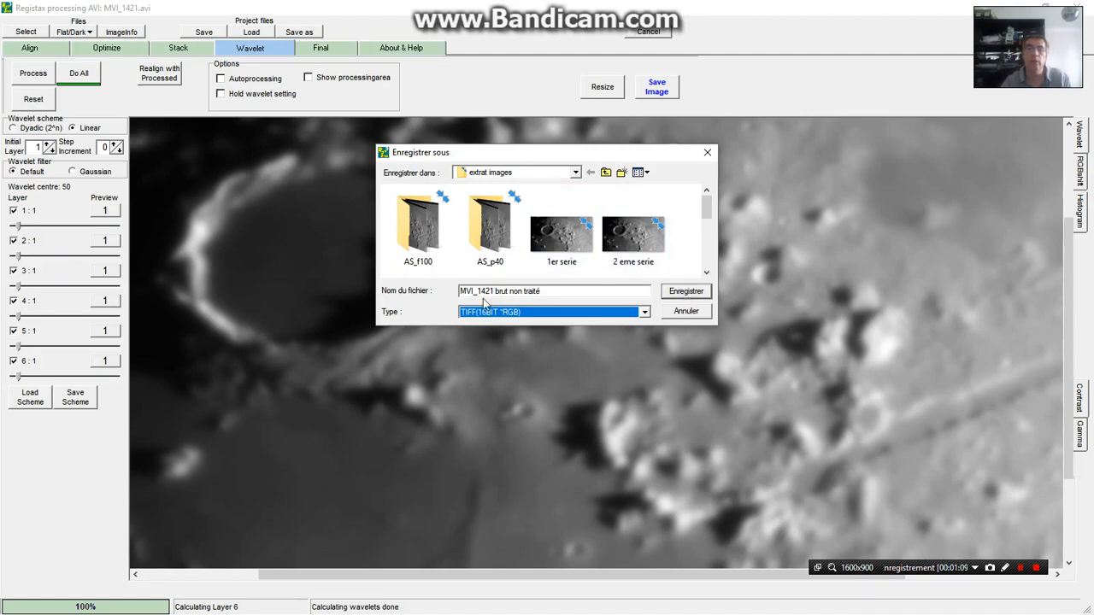
key(Return)
click(434, 296)
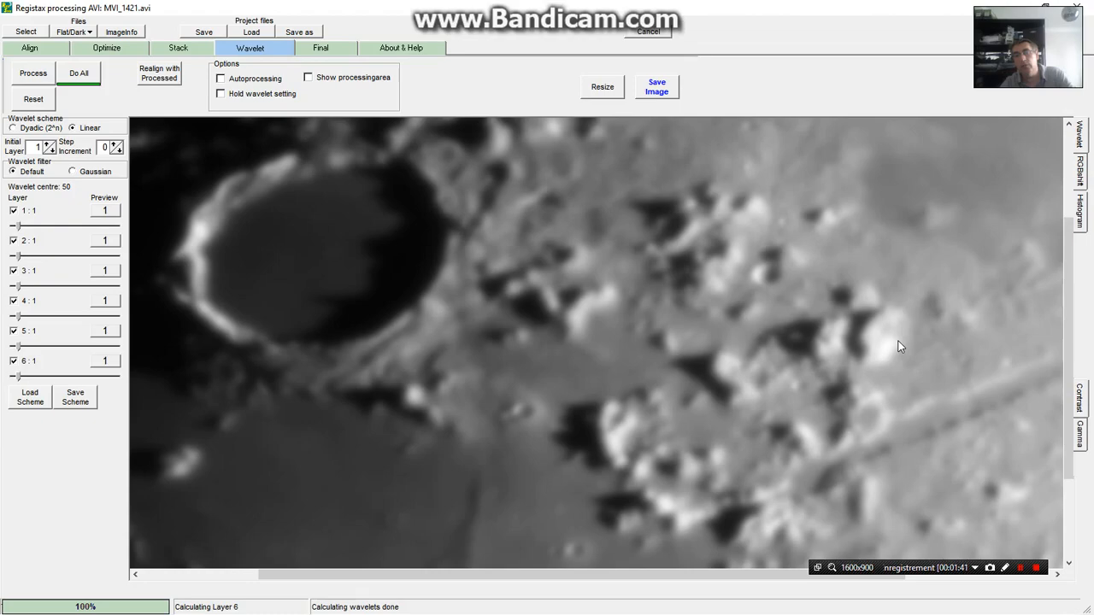
Set the stacked image's contrast to 88 and brightness to -10
click(1079, 398)
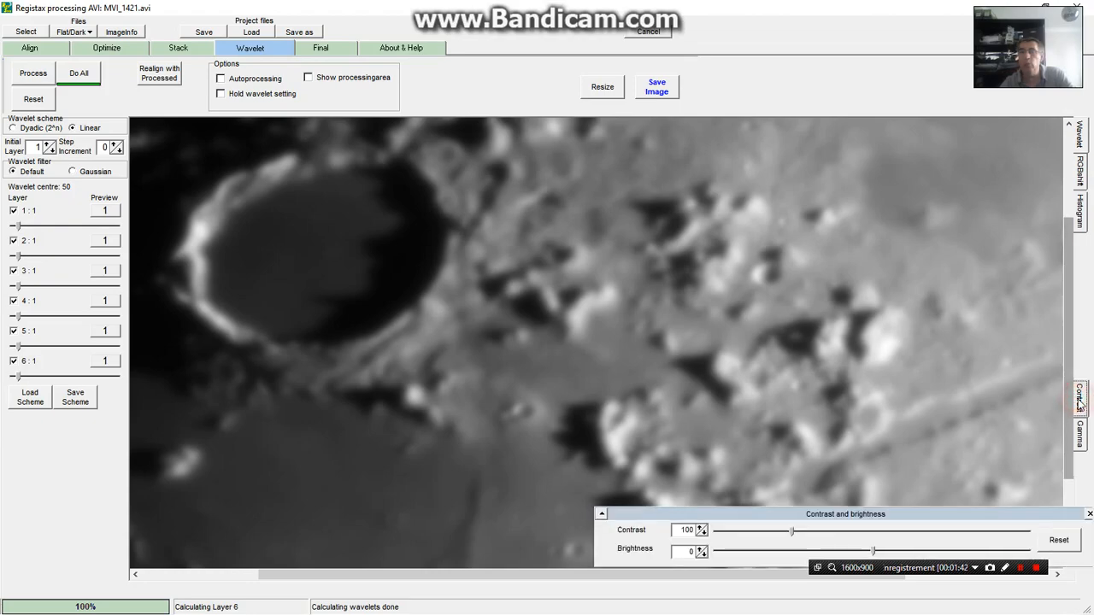
drag(792, 532, 786, 535)
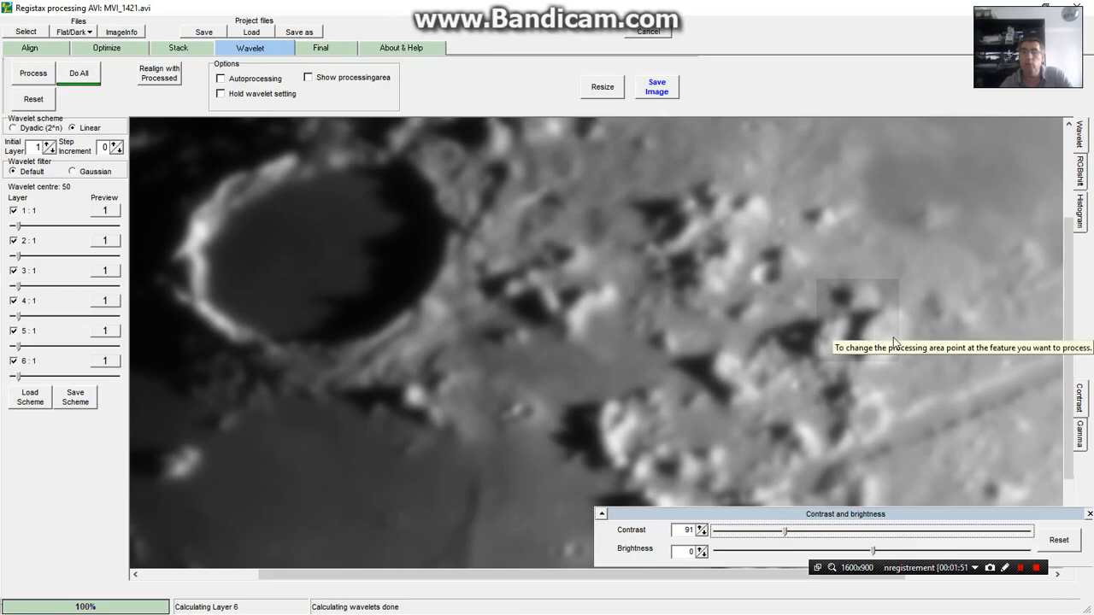
click(786, 536)
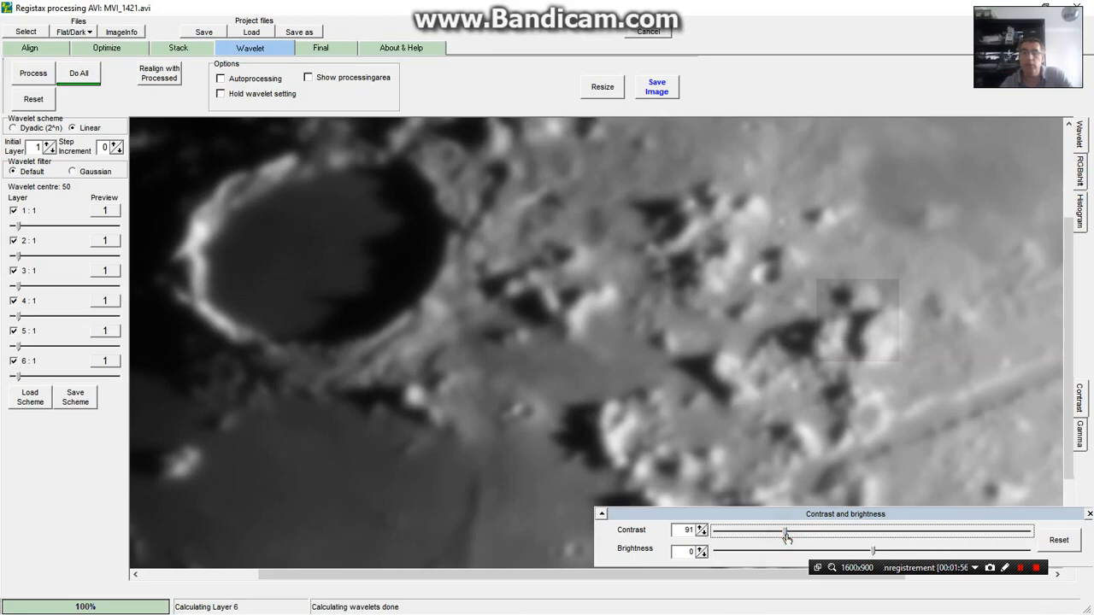
click(872, 554)
click(874, 553)
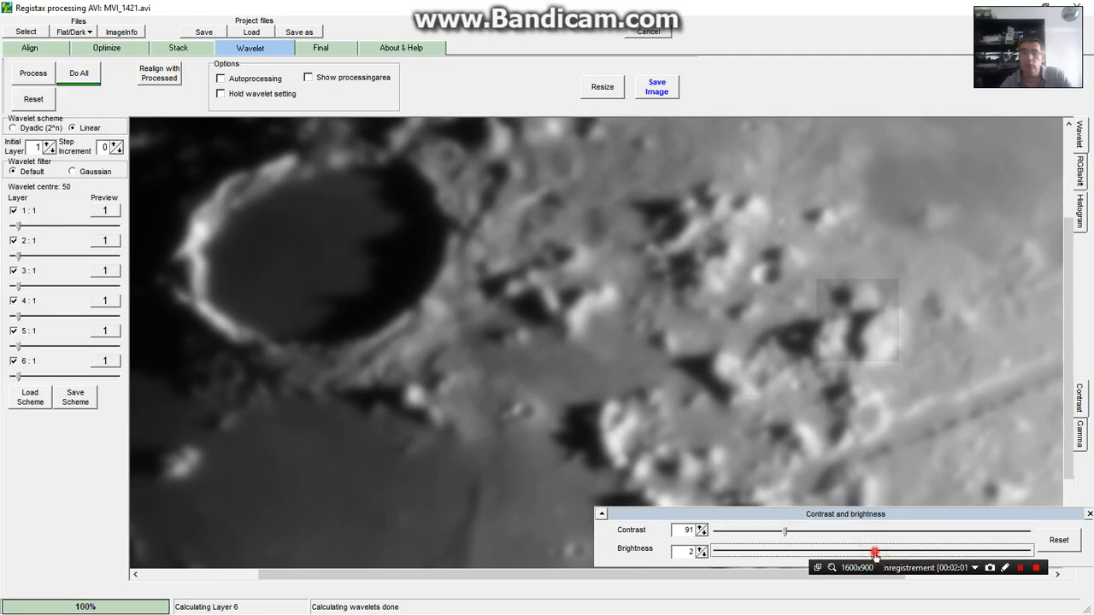
click(867, 553)
click(868, 553)
click(864, 553)
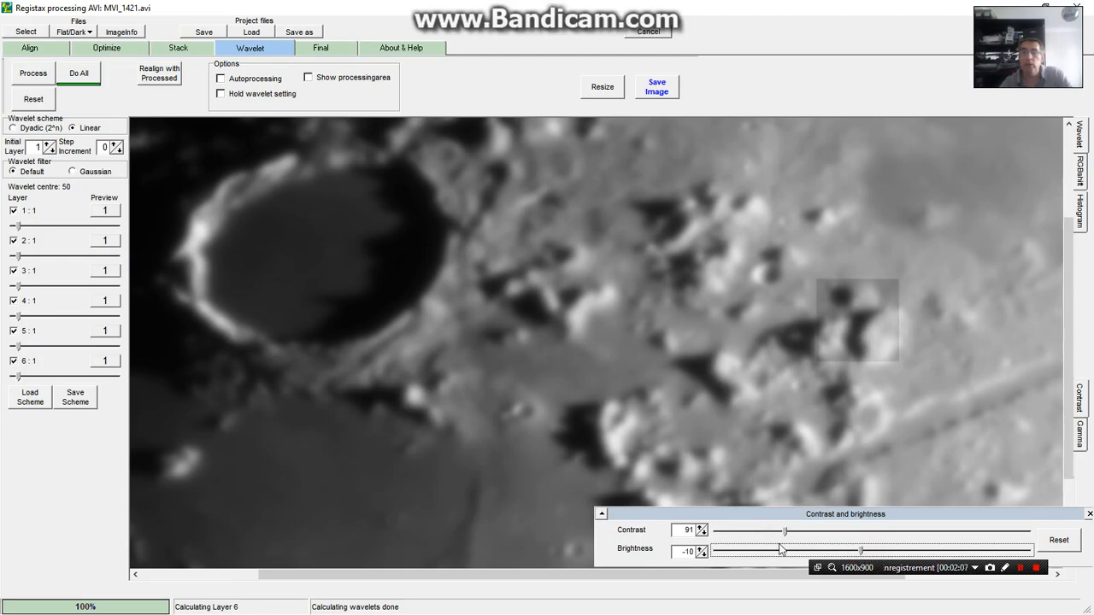
click(783, 532)
drag(785, 533, 781, 533)
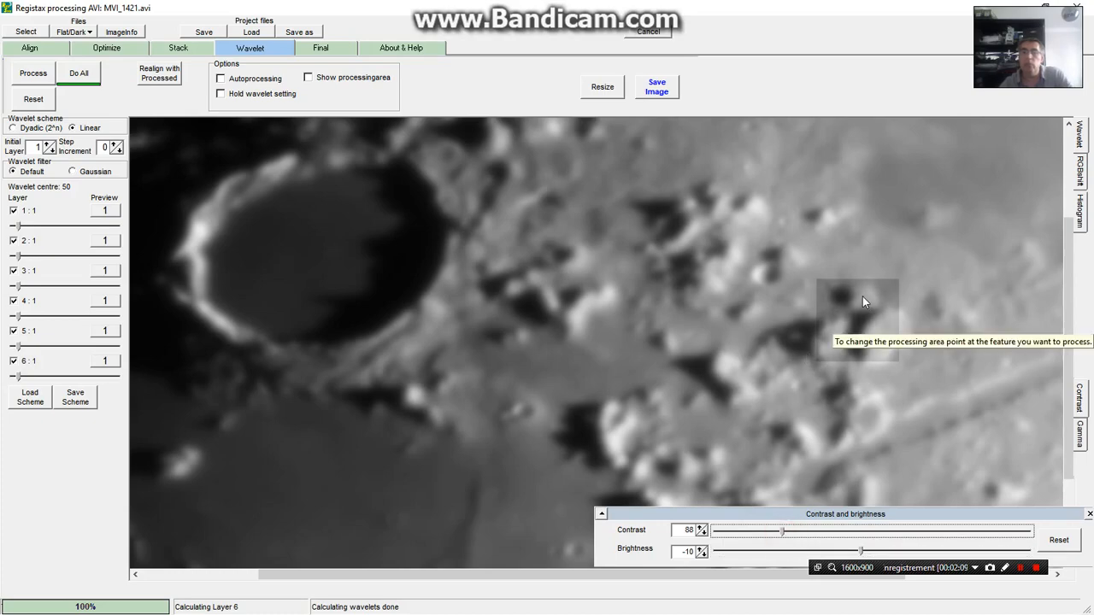
Place the processing area on the upper group of peaks east of the large crater and preview wavelet layers 1 and 6 there
click(705, 219)
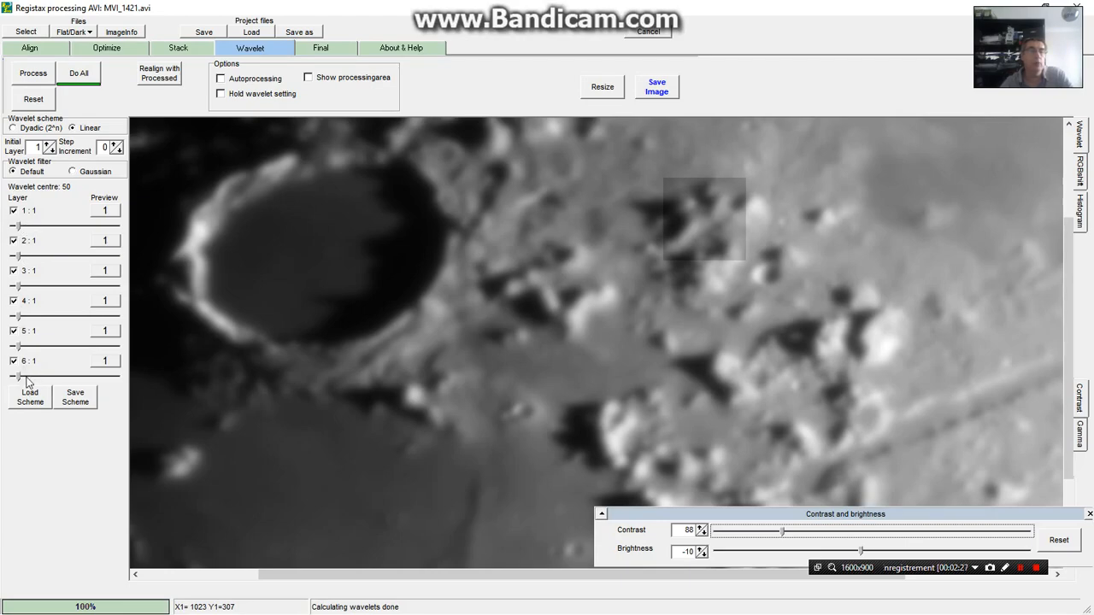
click(105, 212)
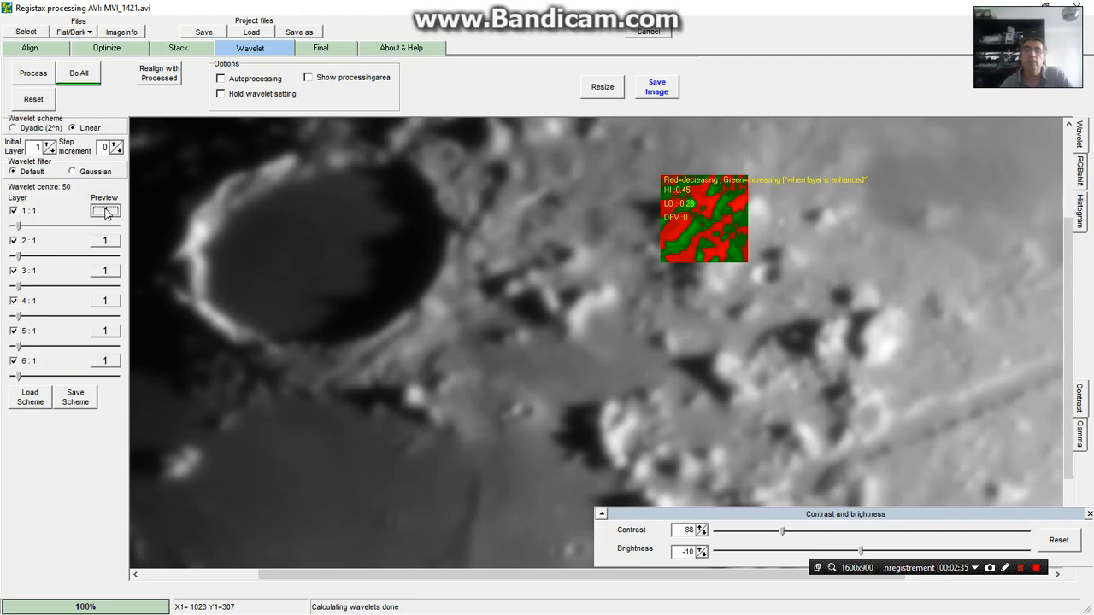
click(106, 212)
click(108, 363)
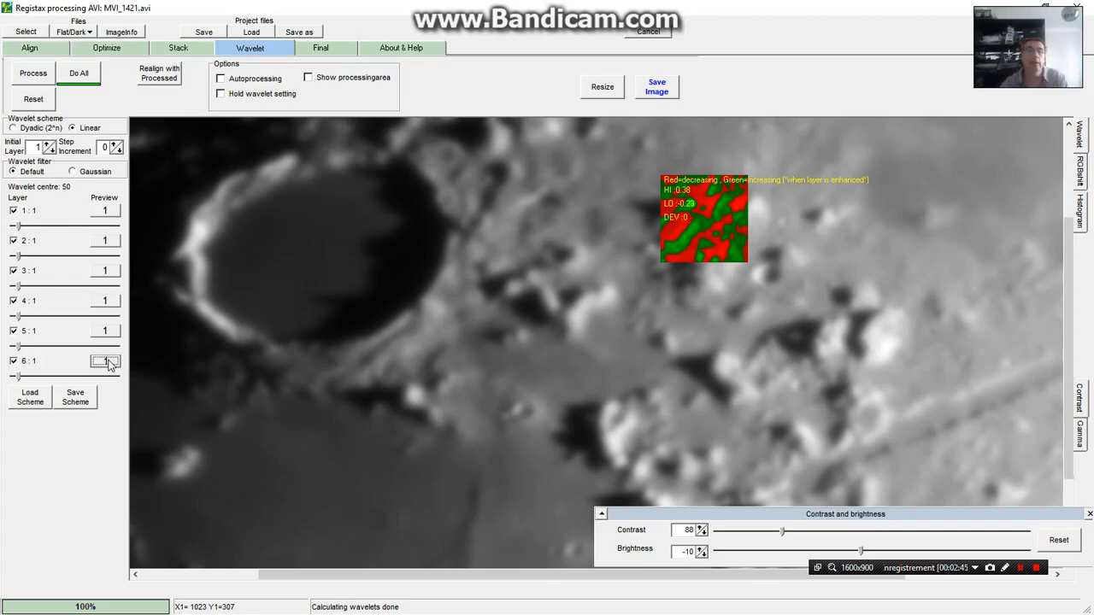
click(106, 362)
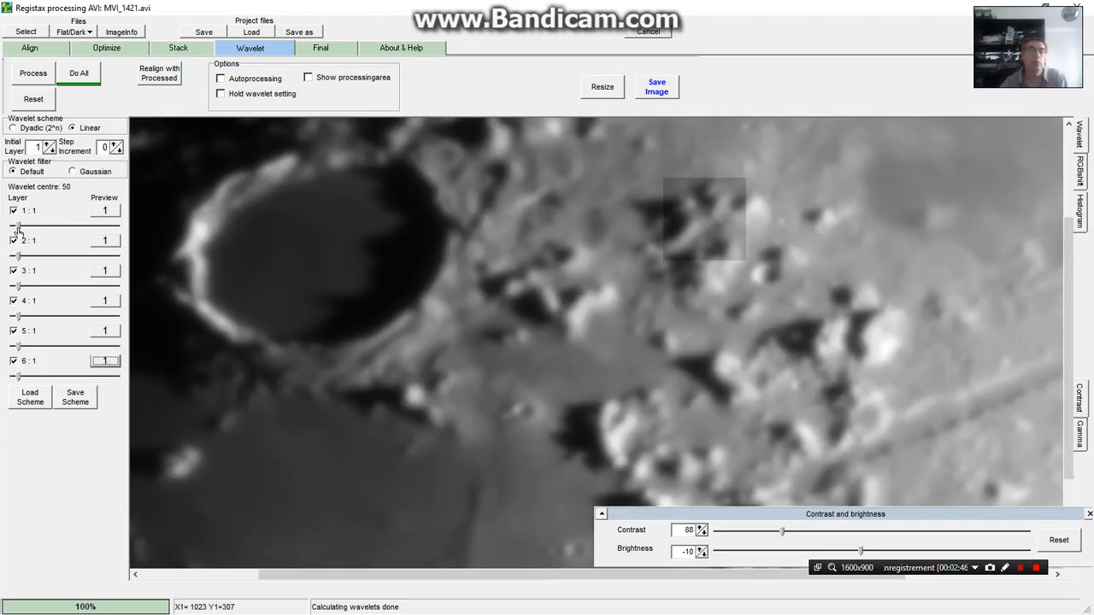
Set wavelet layer 1 to 94.6 and test it on the surrounding peaks, the long valley and the small craters
drag(18, 231, 62, 233)
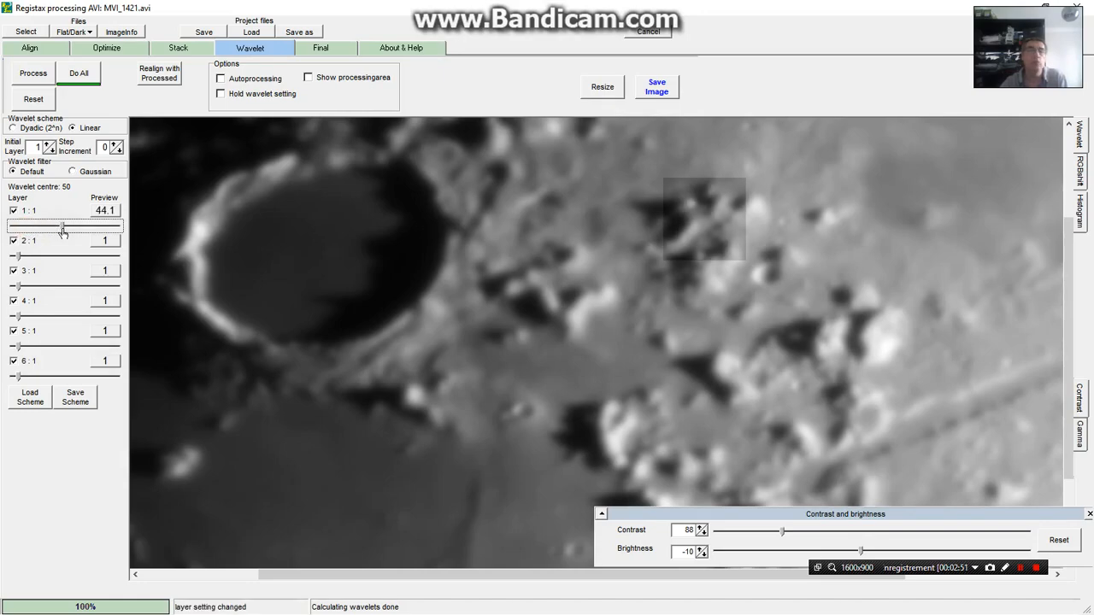
drag(63, 232, 114, 232)
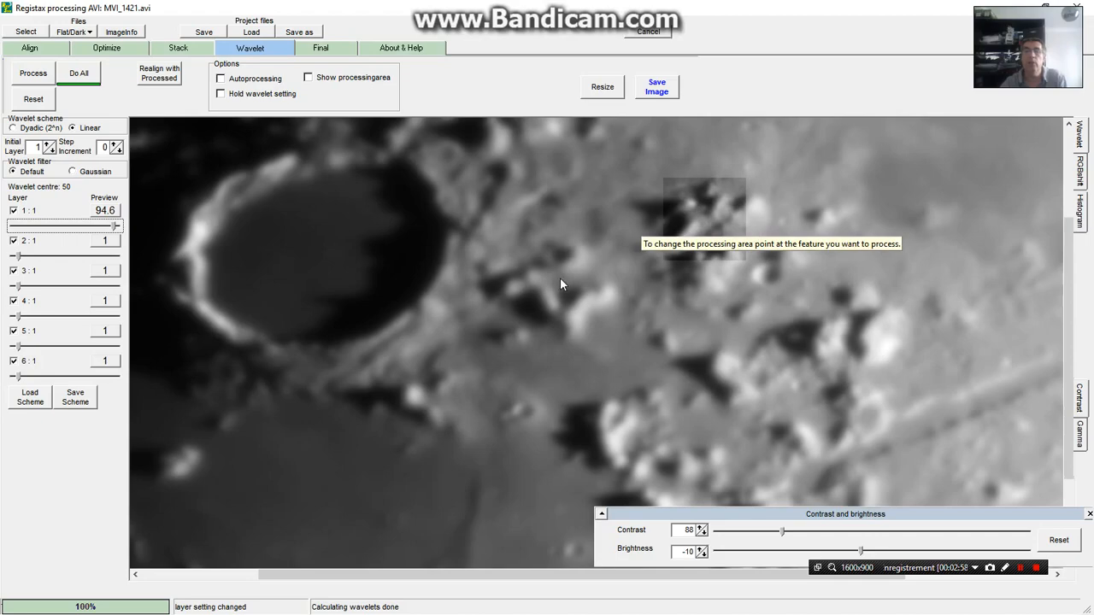
click(856, 321)
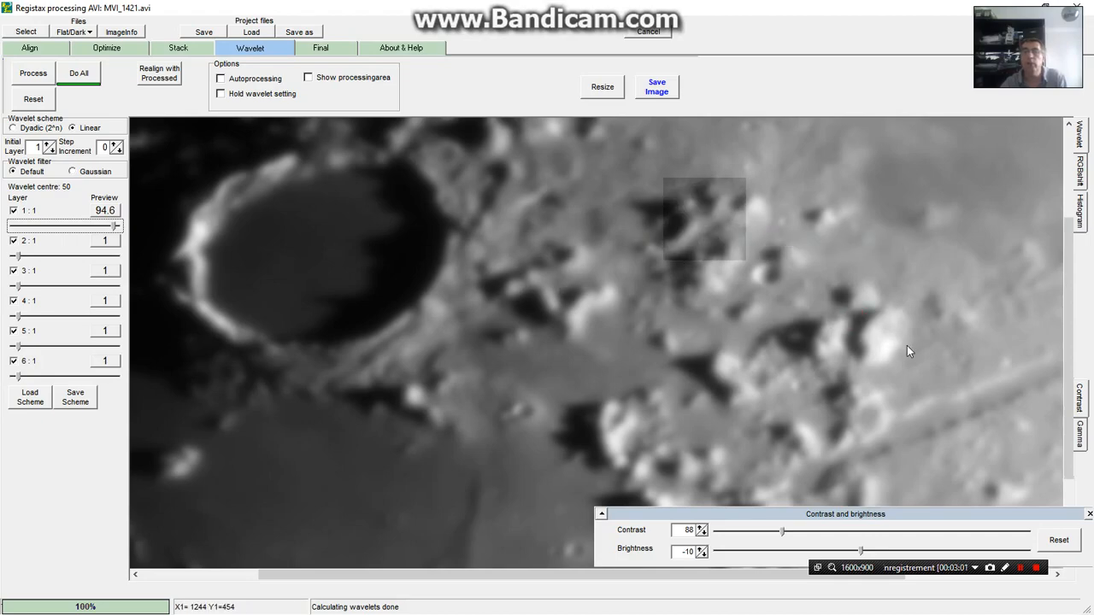
click(929, 412)
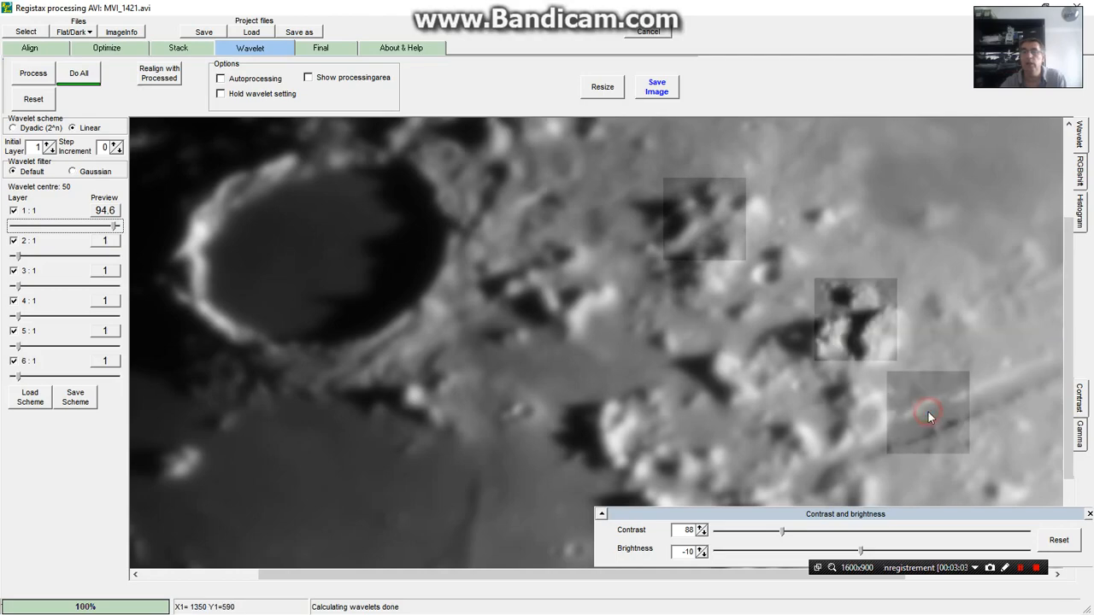
click(1007, 389)
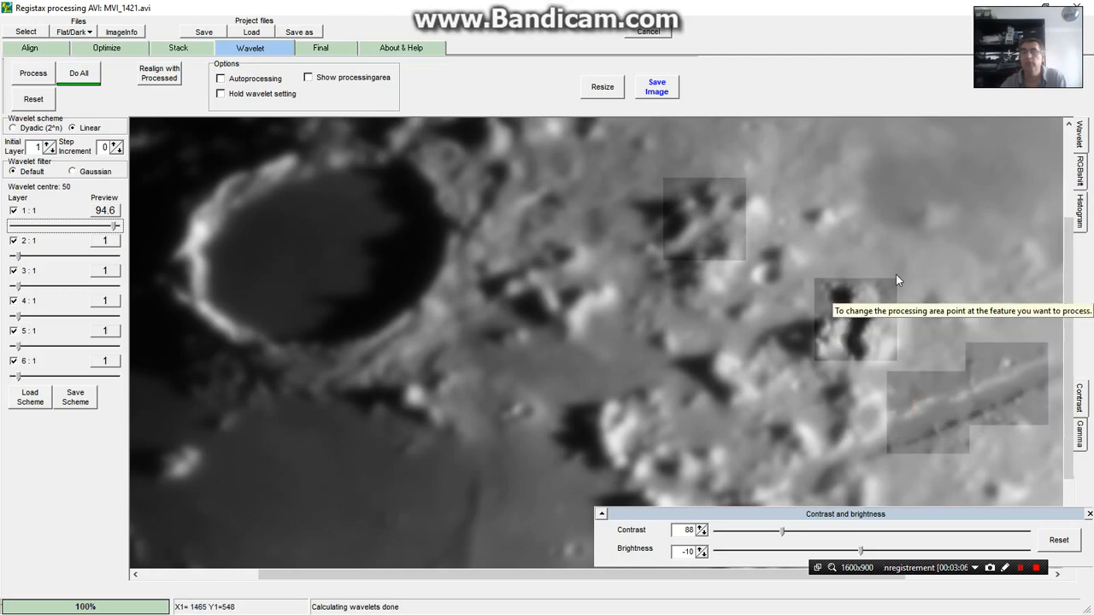
click(725, 376)
click(800, 432)
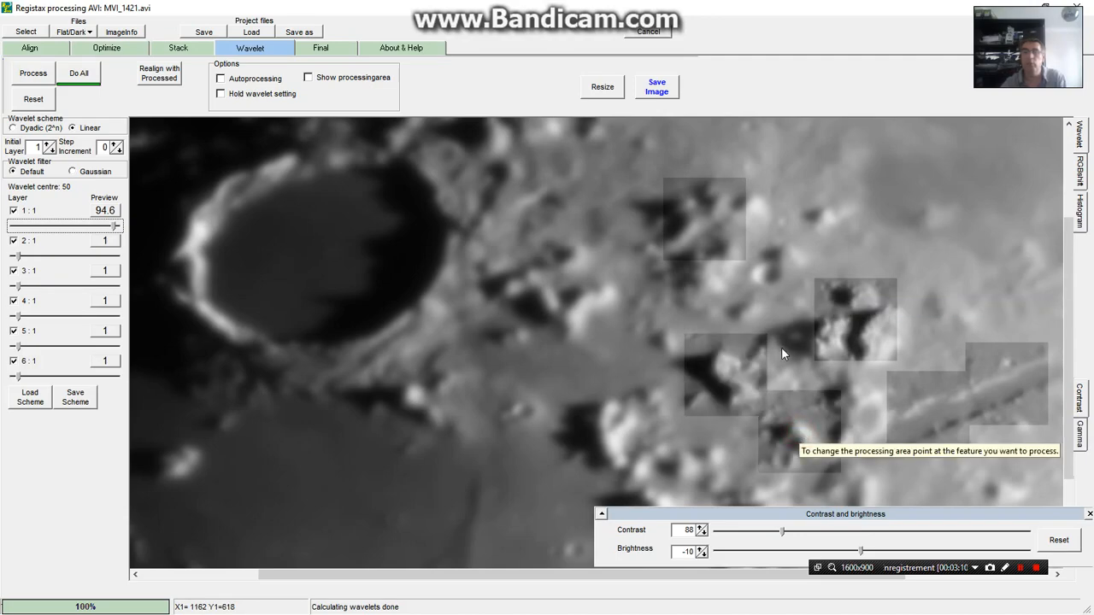
click(770, 272)
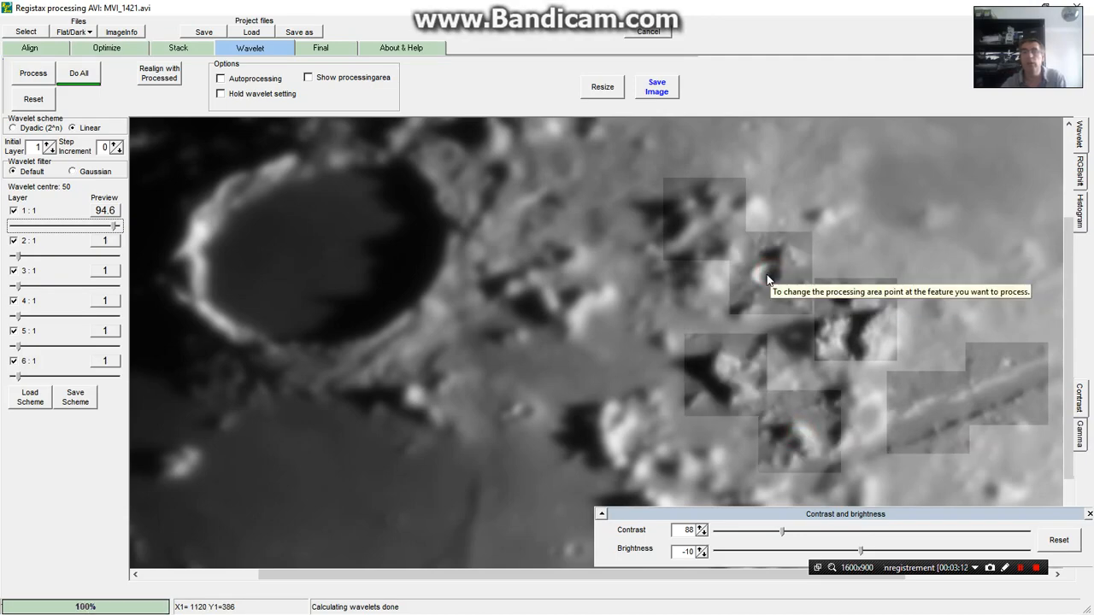
click(524, 415)
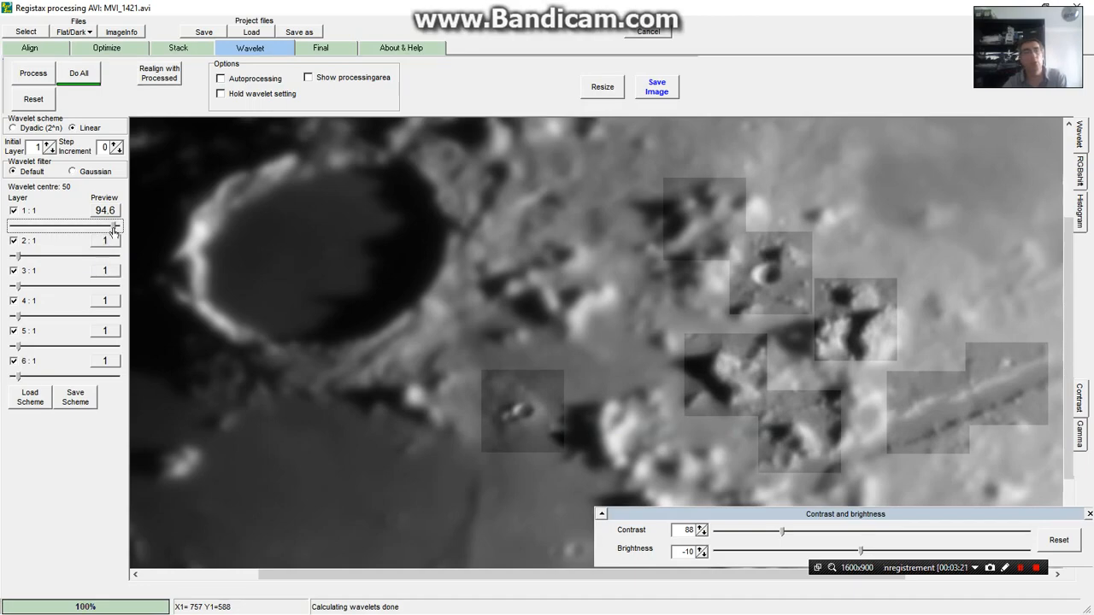
Set wavelet layer 6 to 52.2 and test the sharpening around the large crater's rim and on the nearby peaks
click(104, 361)
drag(19, 377, 71, 380)
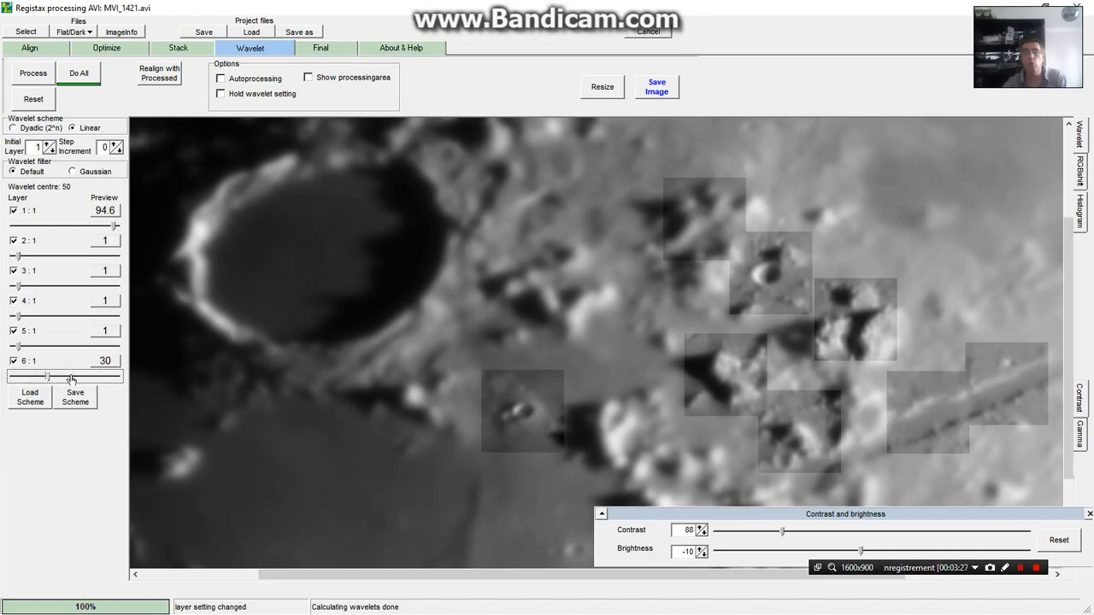
click(554, 273)
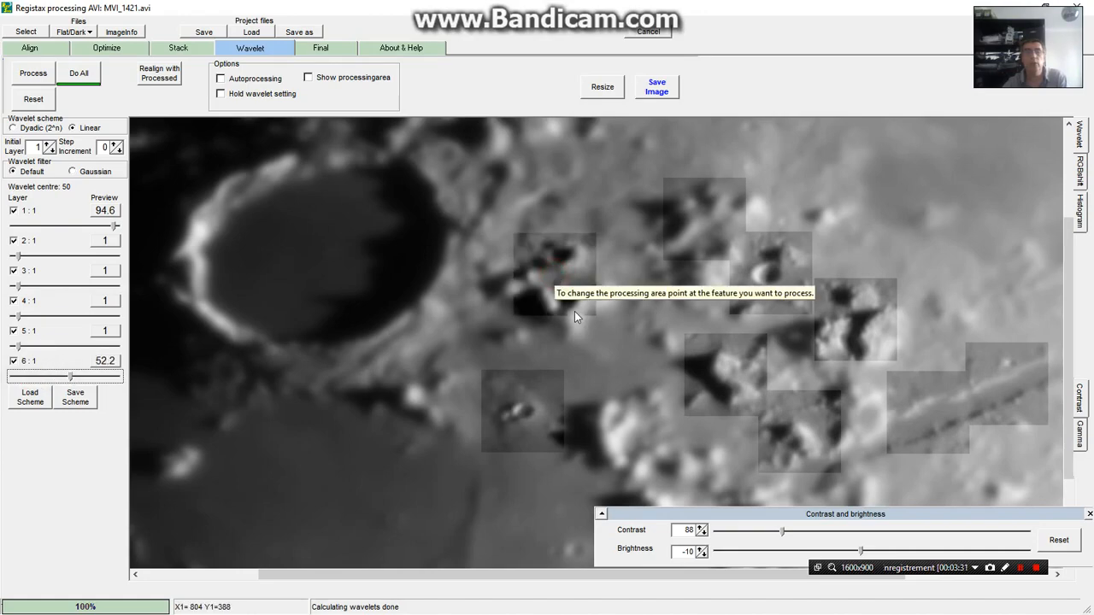
click(494, 144)
click(403, 169)
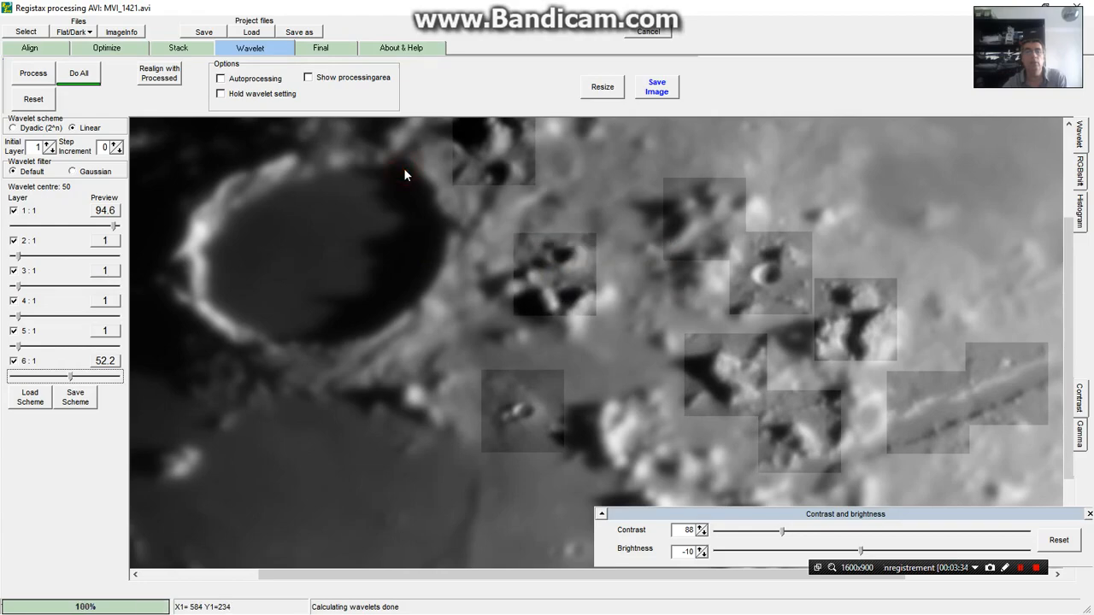
click(285, 173)
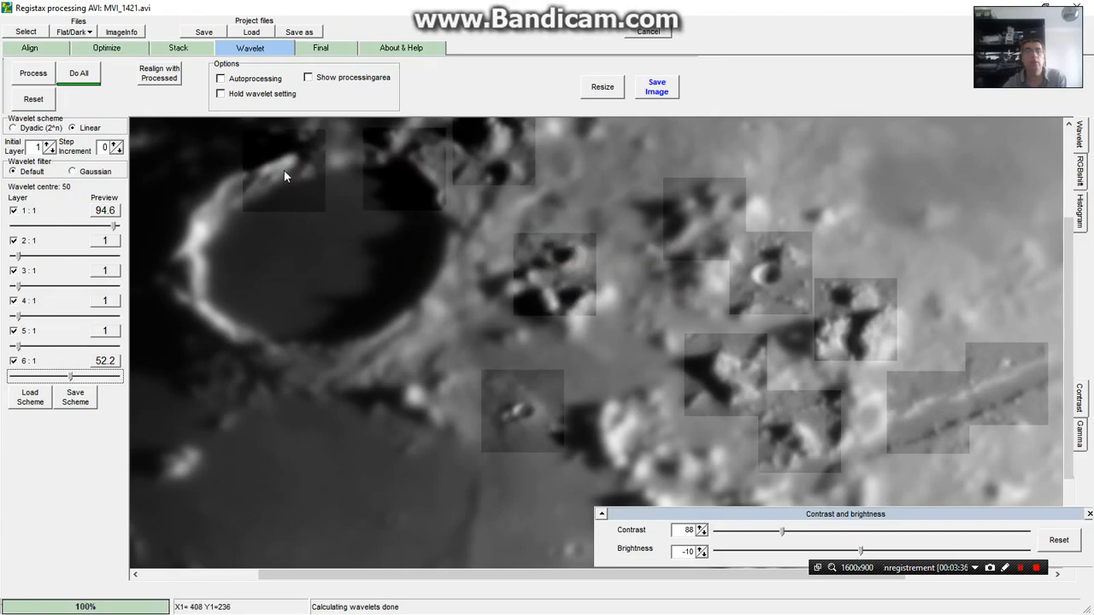
click(193, 270)
click(203, 209)
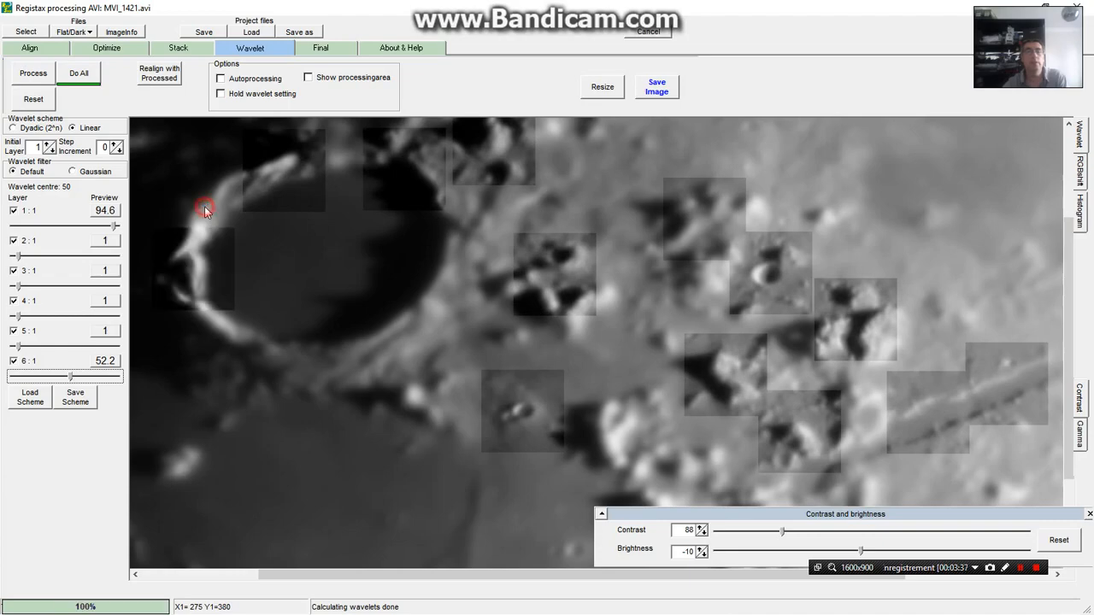
click(269, 352)
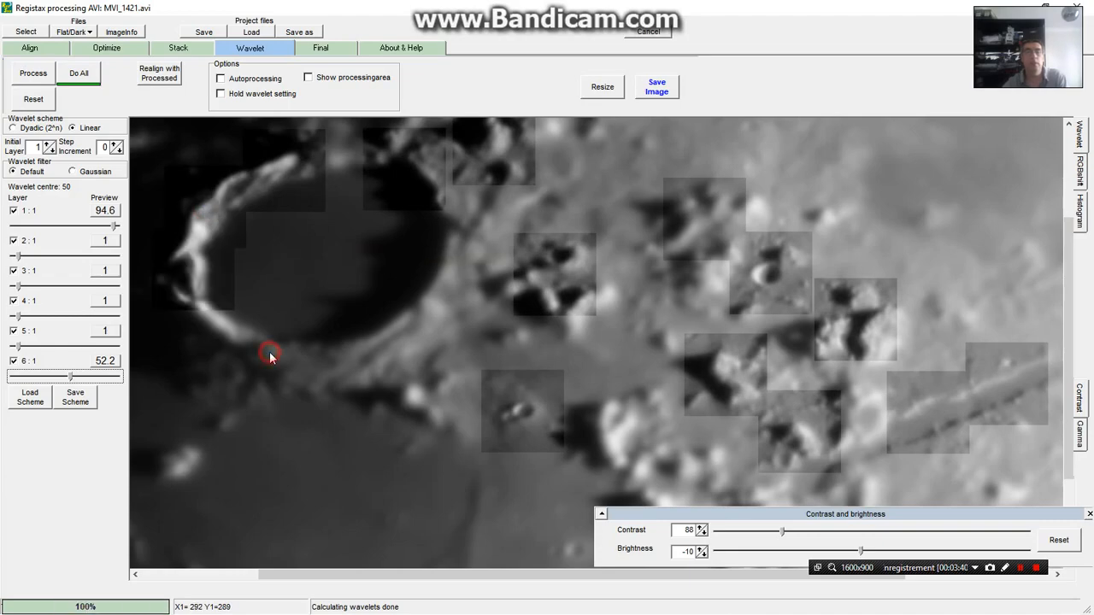
click(387, 342)
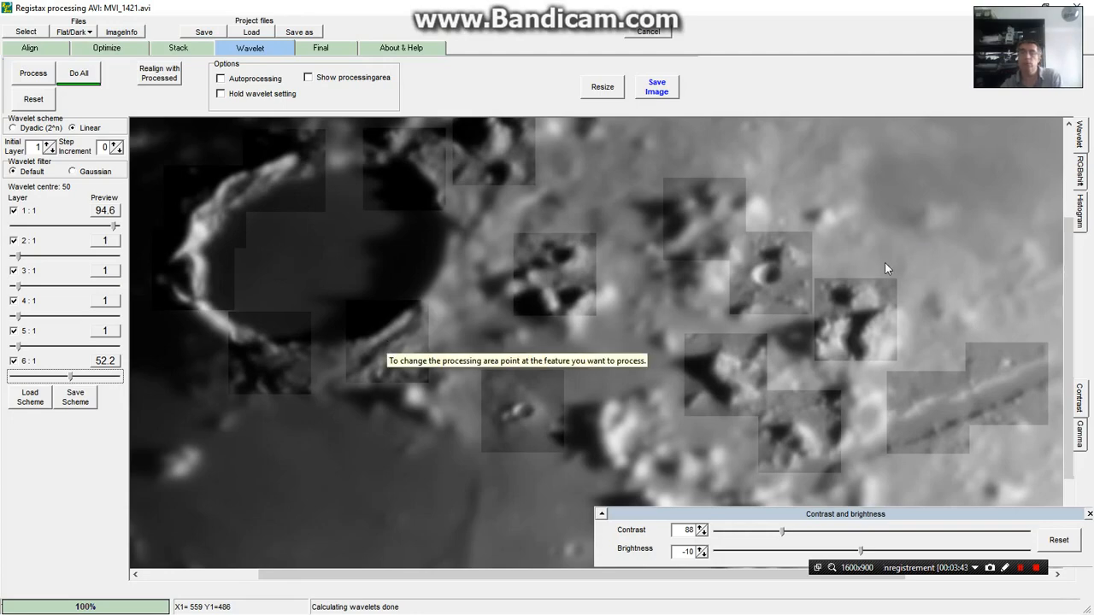
click(623, 428)
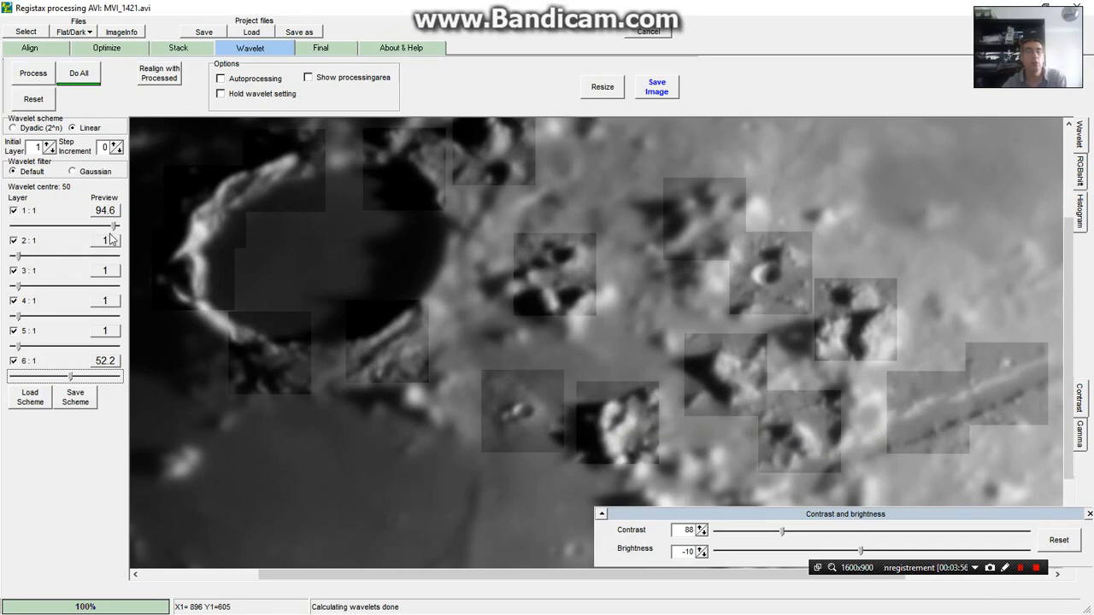
Set wavelet layers 1 to 5 to 76.4, 7.1, 5.8, 3.1 and 5.1, and apply the wavelets to the whole image
drag(115, 229, 95, 227)
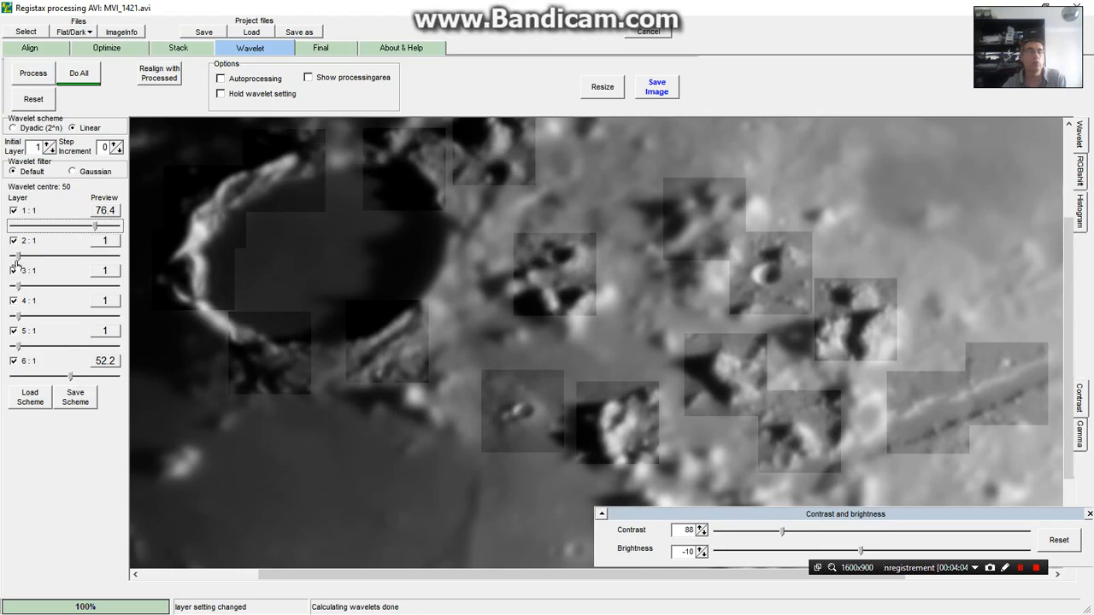
drag(18, 256, 23, 347)
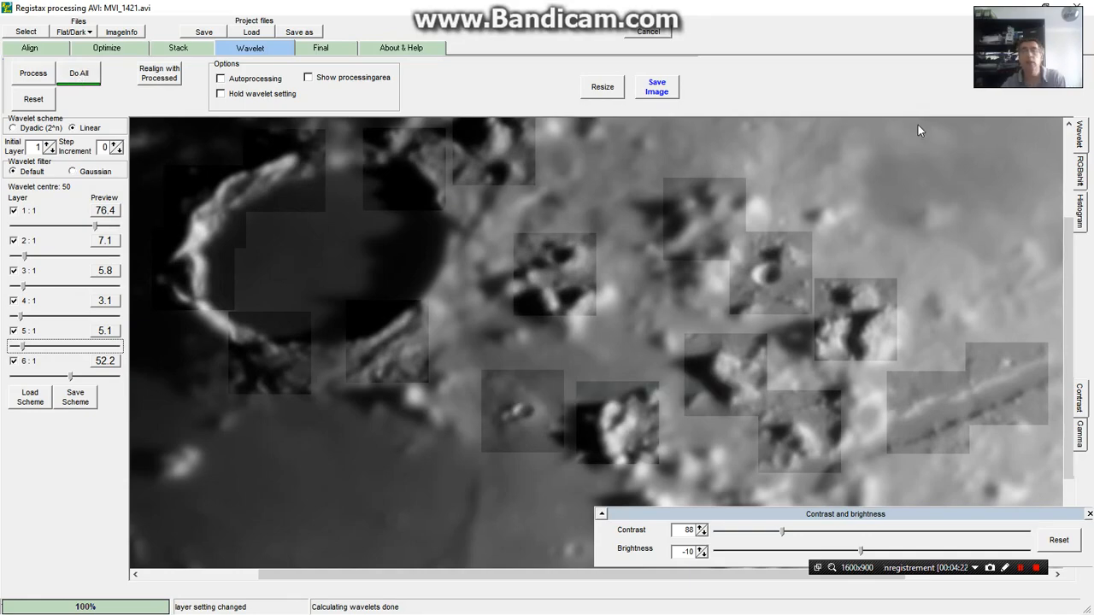
click(78, 73)
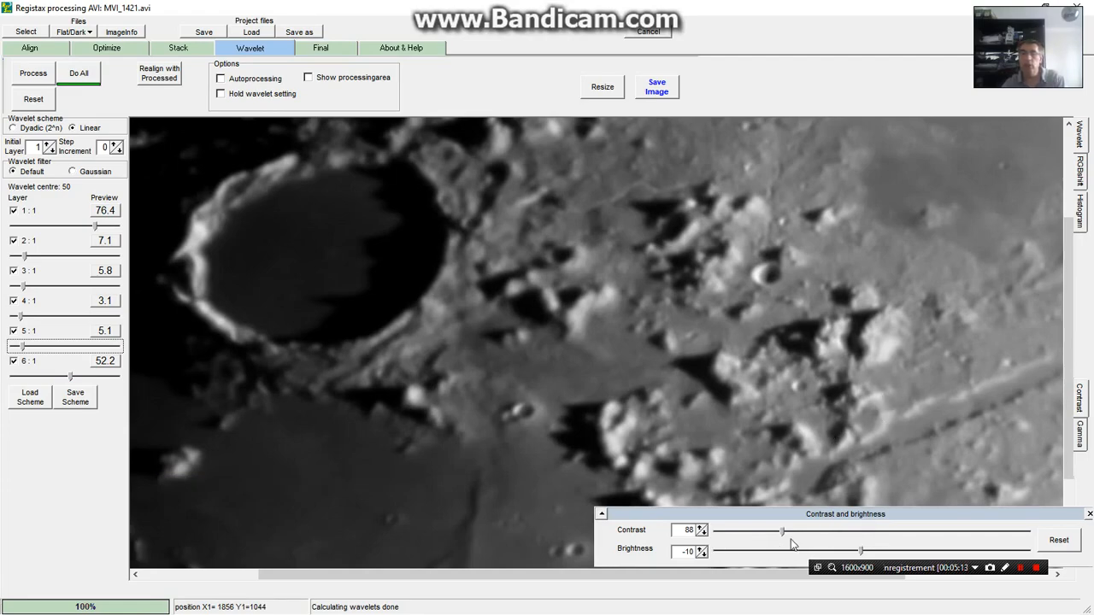
Close the contrast and brightness settings and bend the middle of the gamma curve moderately below the diagonal to darken the midtones
click(1089, 515)
click(1080, 436)
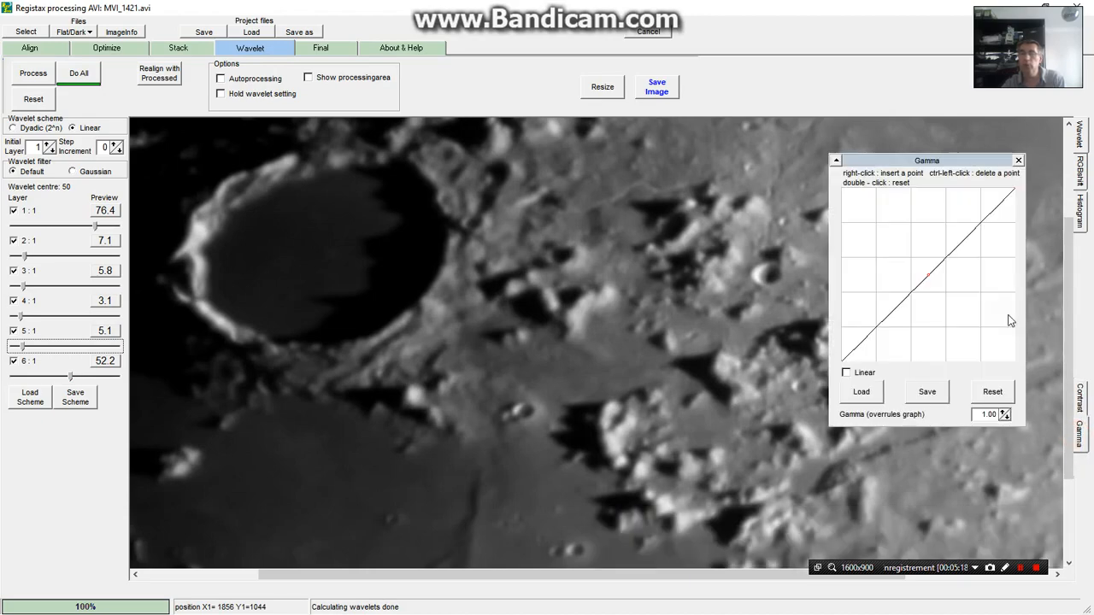
drag(958, 163, 394, 255)
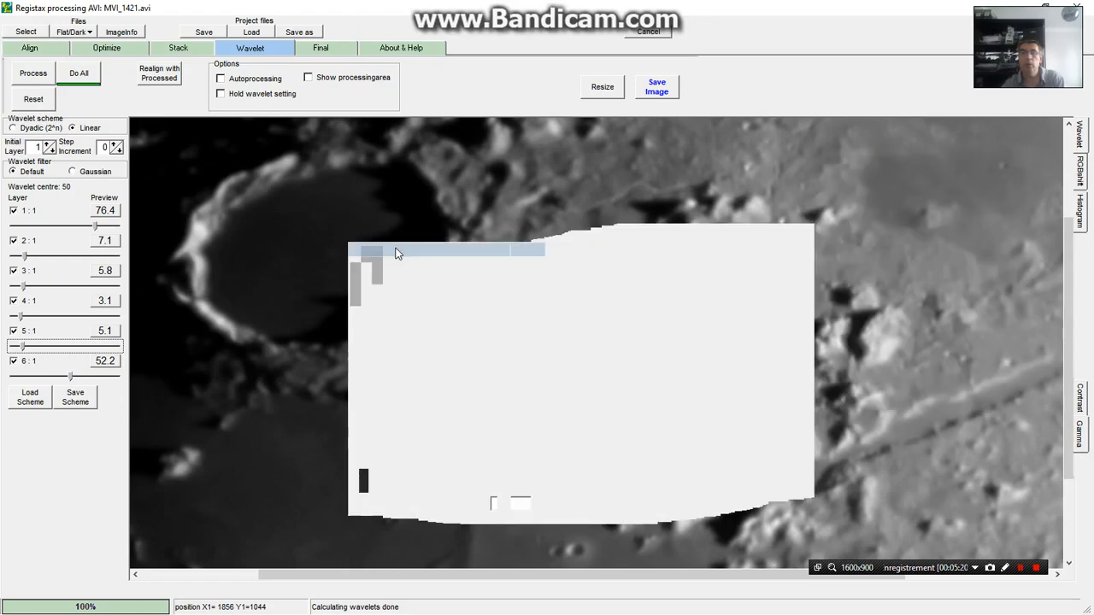
click(365, 369)
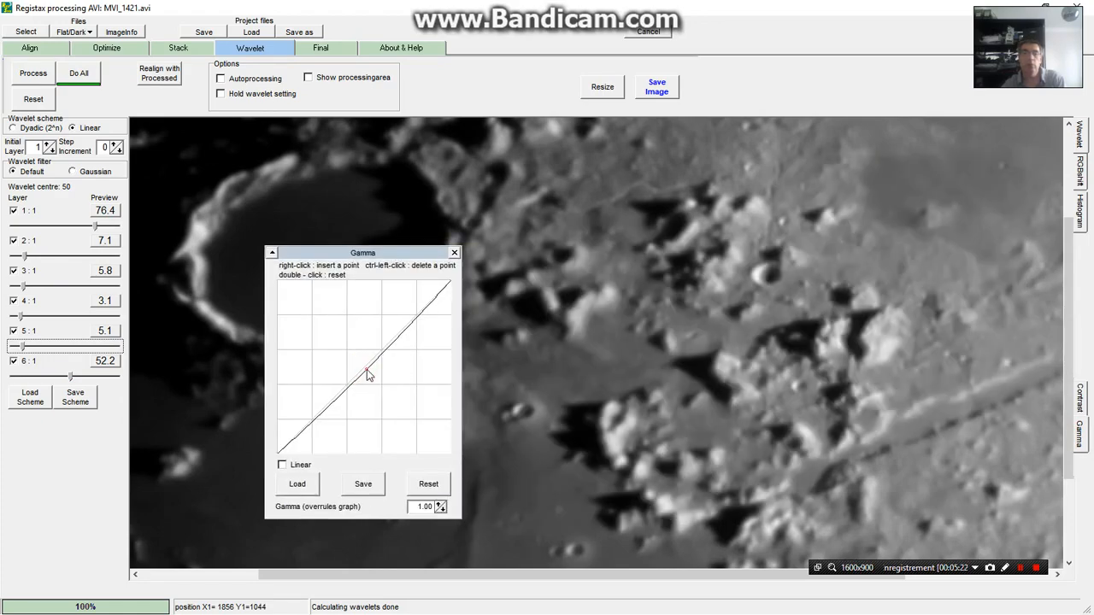
drag(388, 374, 384, 391)
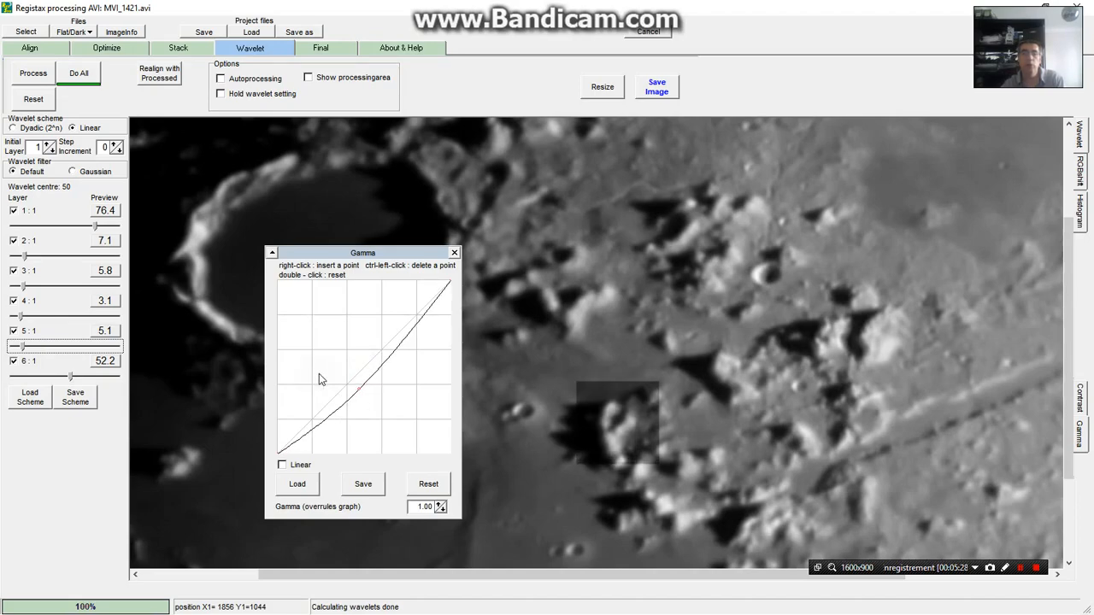
drag(342, 386, 328, 368)
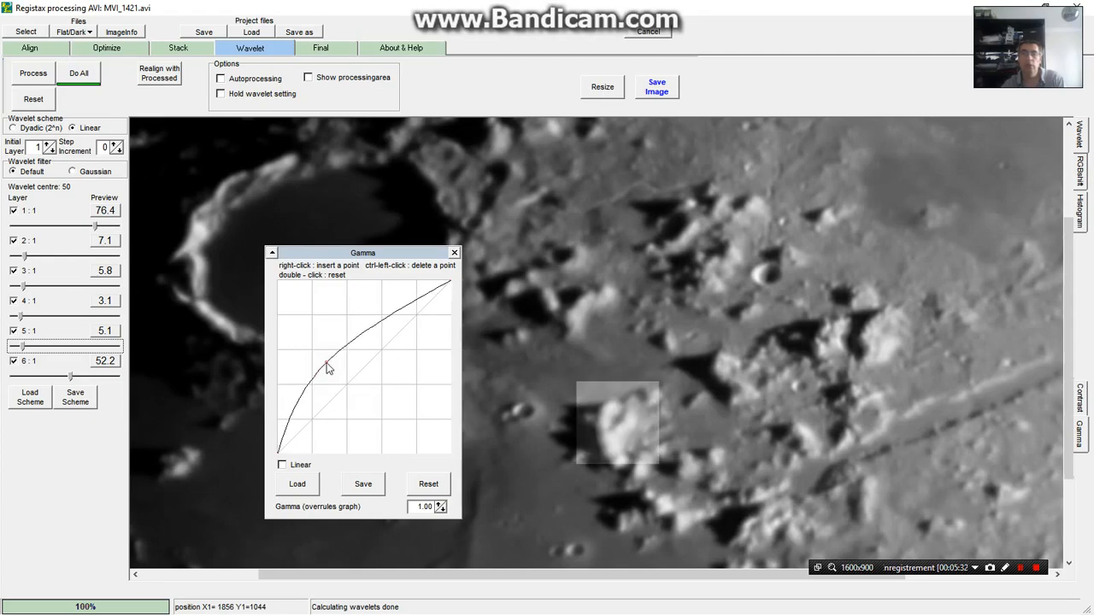
drag(328, 367, 382, 390)
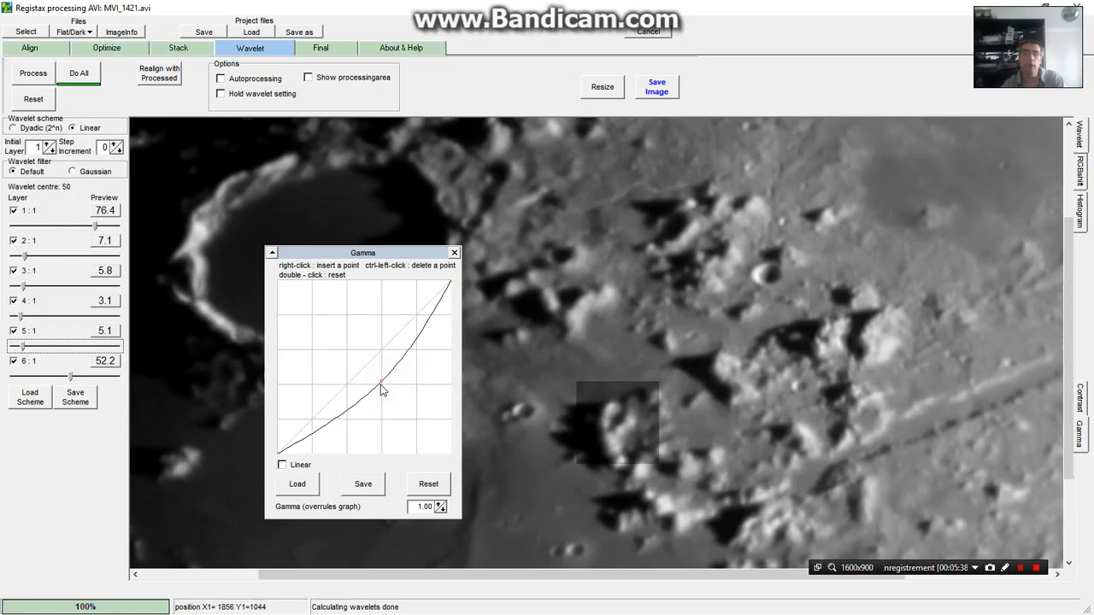
drag(382, 390, 387, 376)
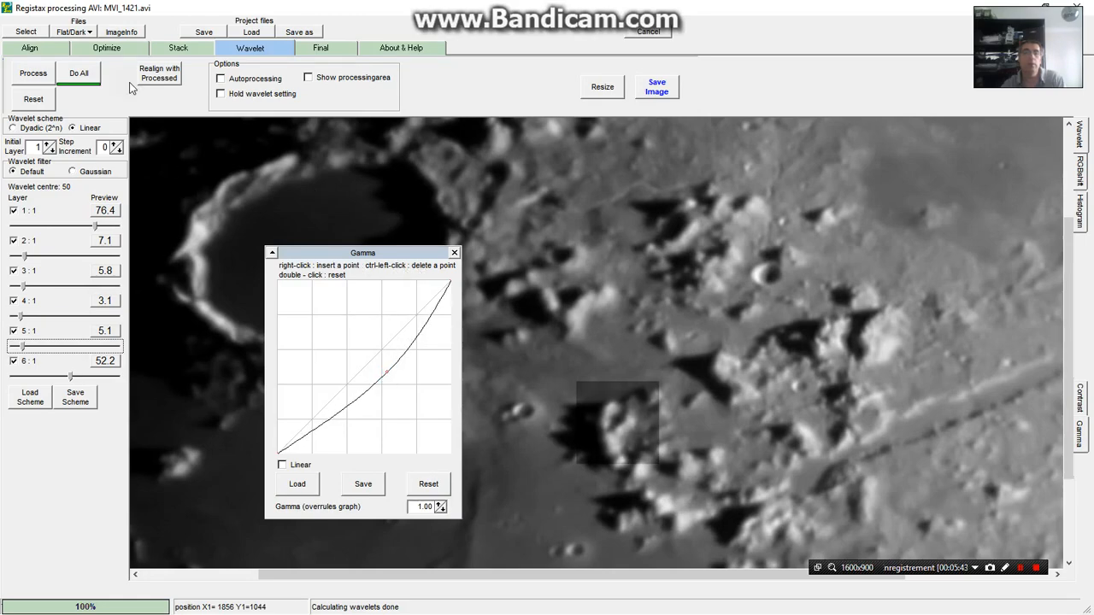
Apply the gamma curve to the whole image and close the gamma settings
click(79, 74)
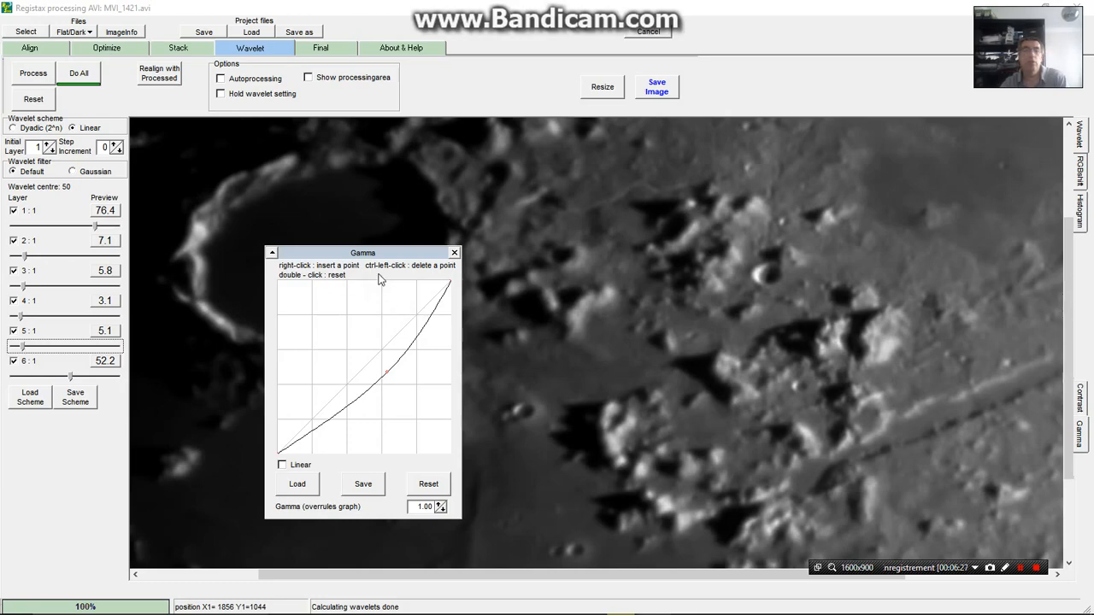
drag(394, 249, 472, 320)
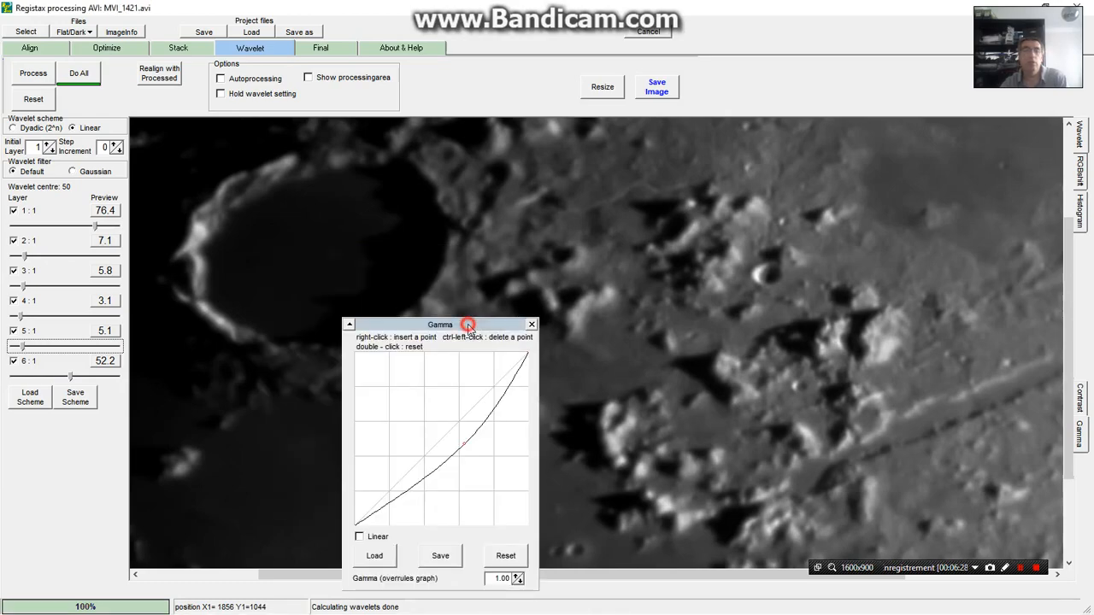
click(531, 325)
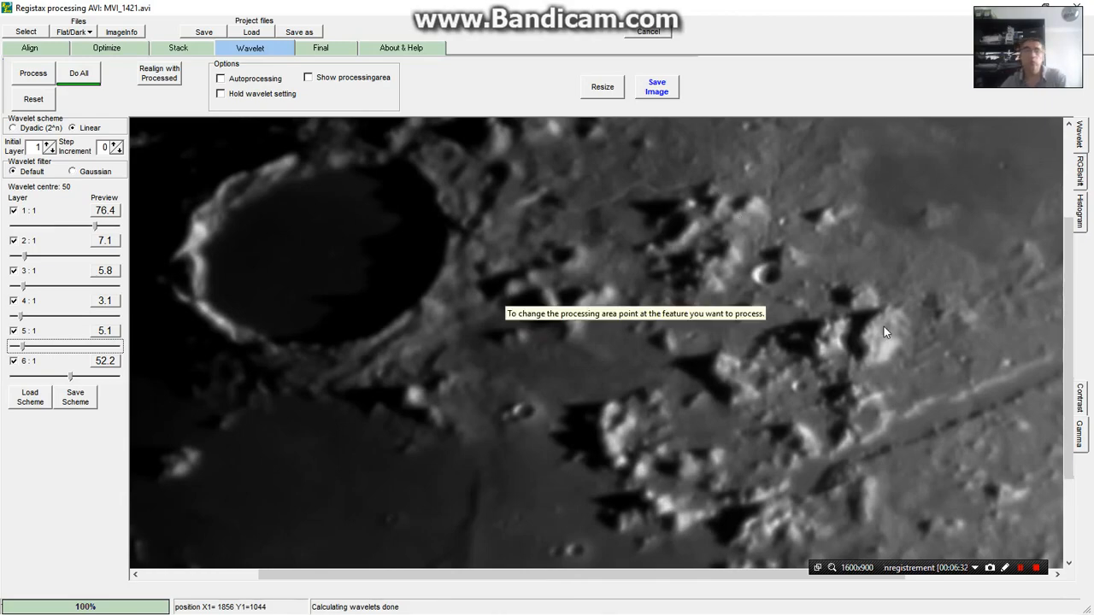
Save the processed image in the extrat images folder as the 16-bit TIFF "MVI_1421 brut traité ondelettes R3"
click(655, 92)
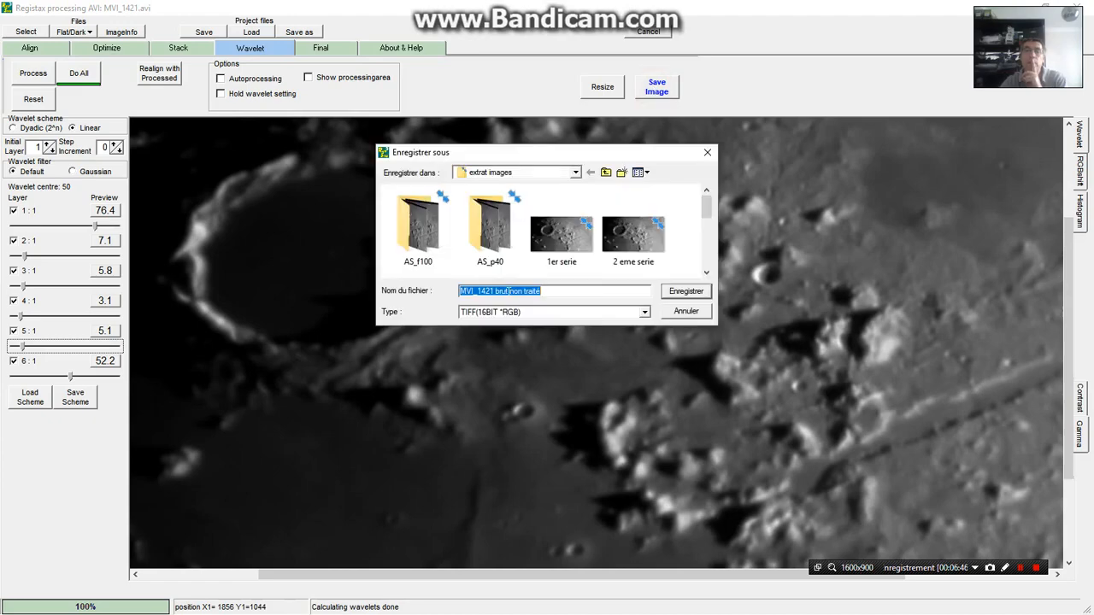
click(512, 291)
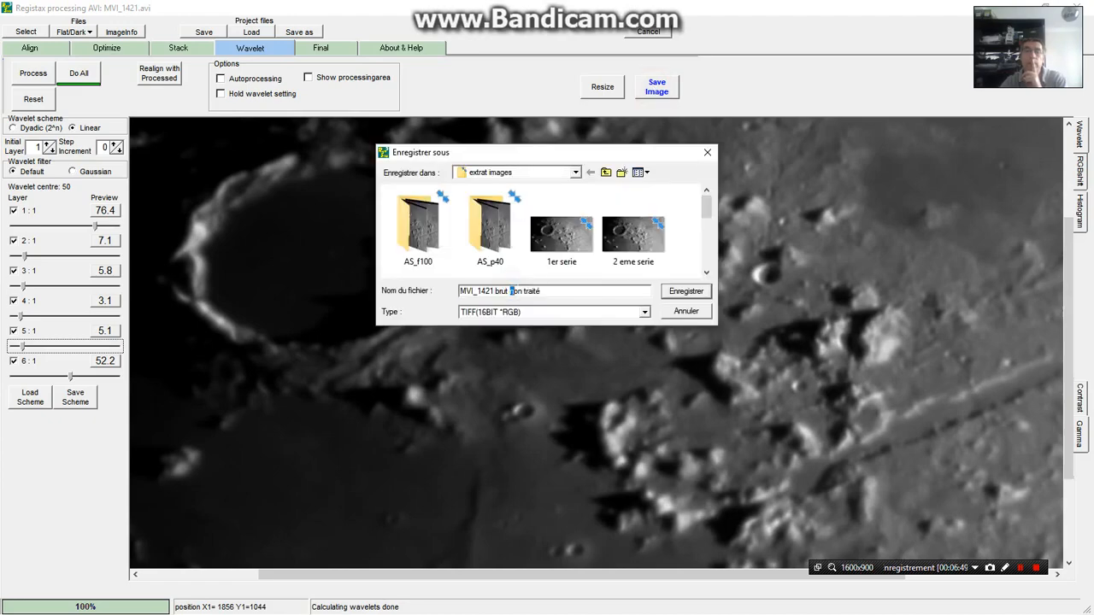
drag(512, 291, 521, 291)
key(Delete)
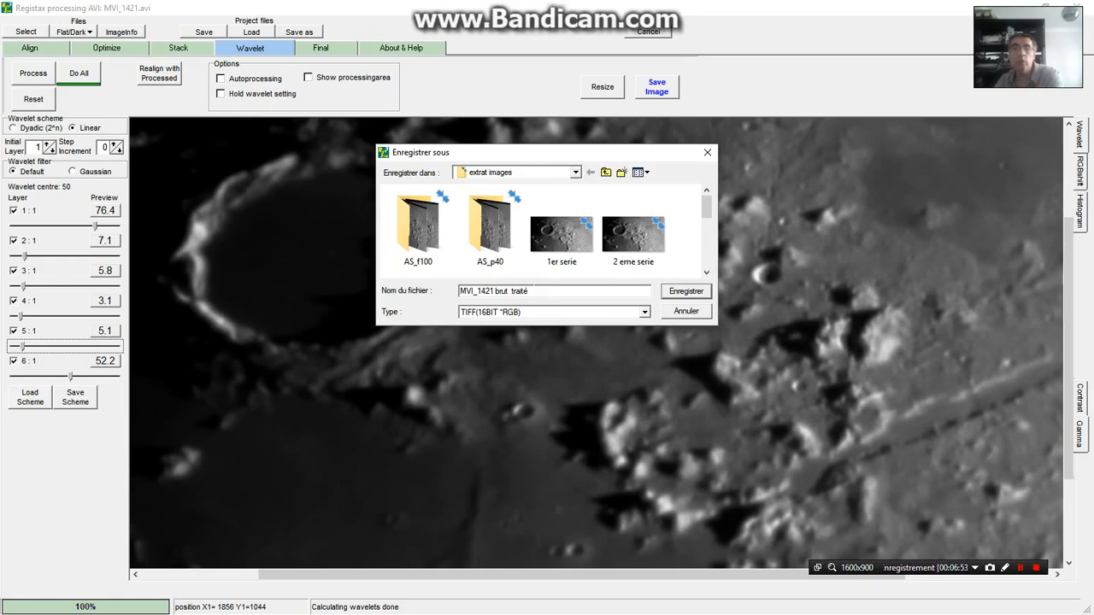
click(537, 289)
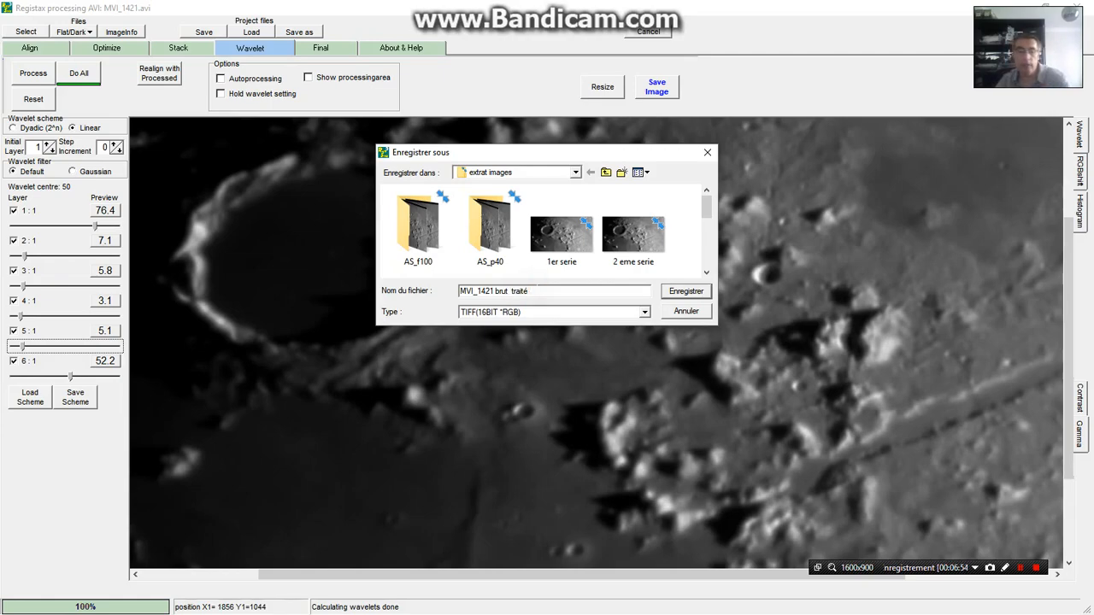
text(ondelettes )
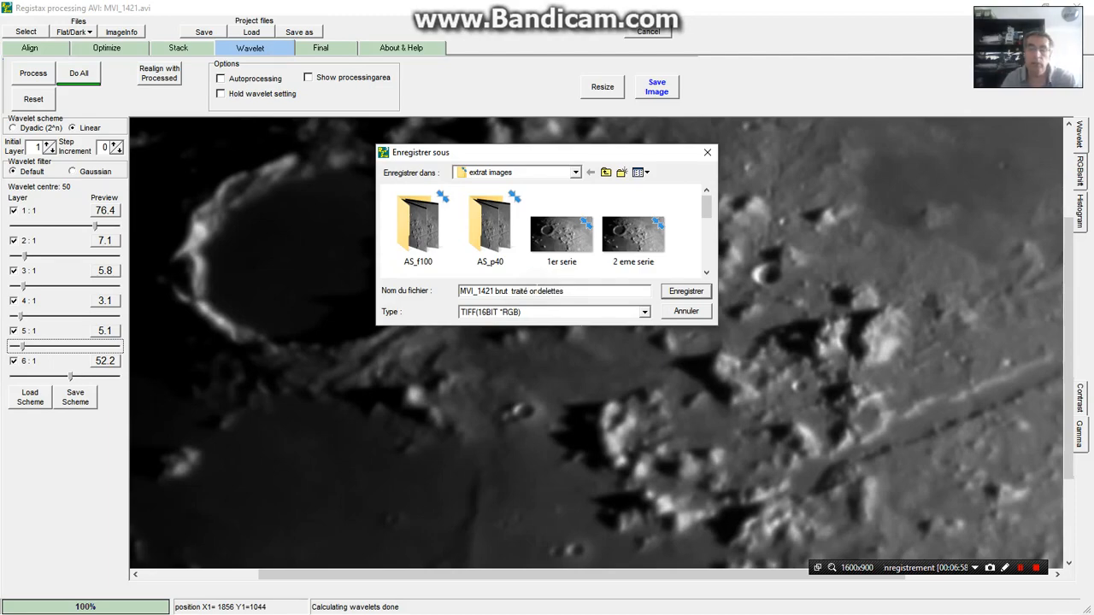
text(R3)
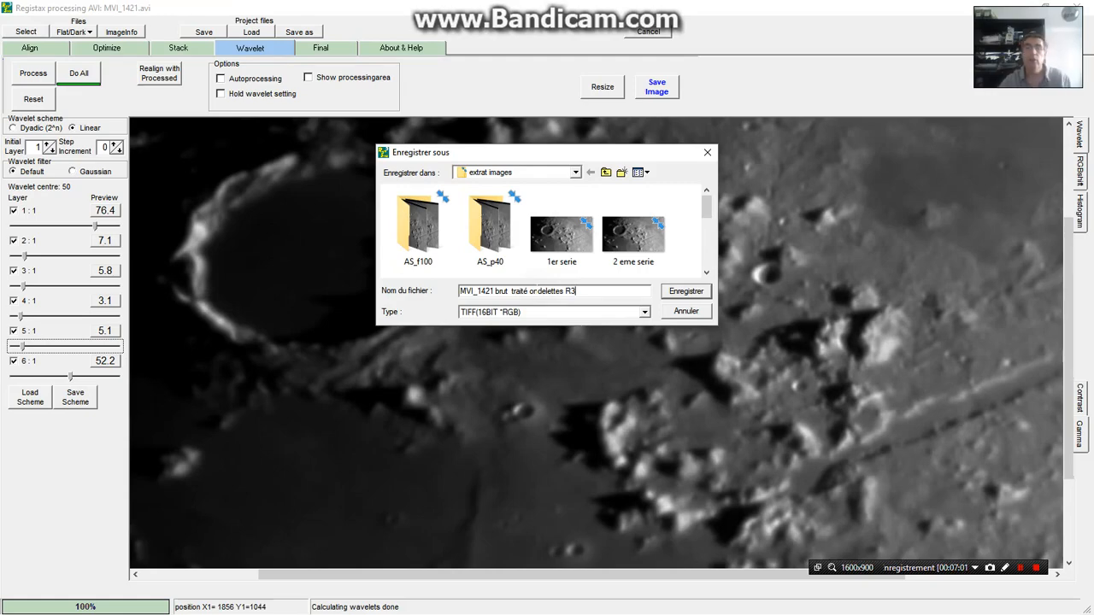
click(685, 291)
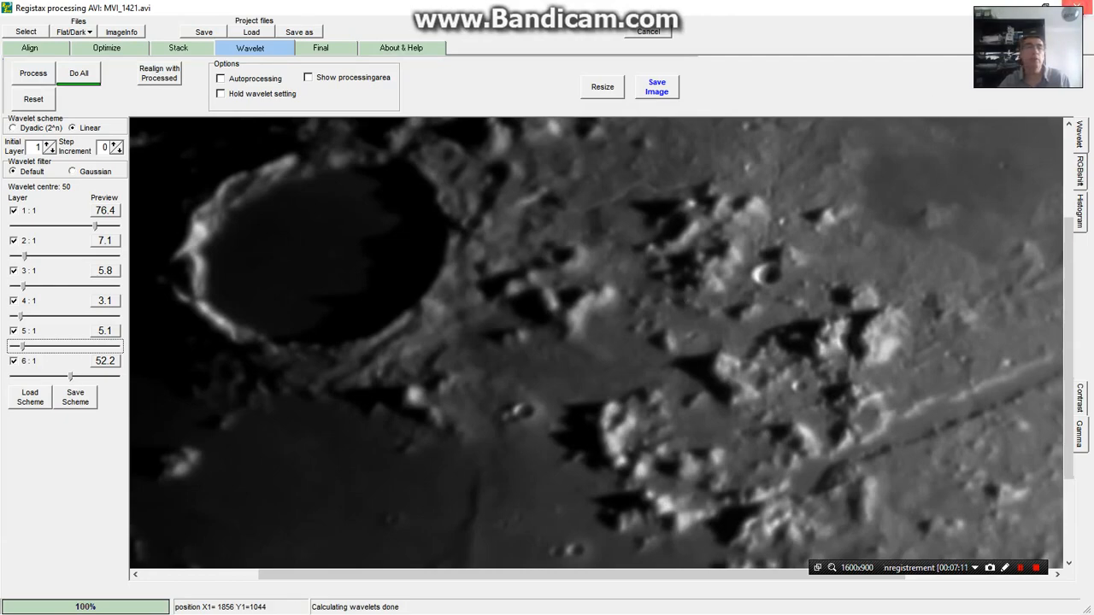
Close Registax and open the saved "MVI_1421 brut traité ondelettes R3" photo from the extrat images folder in Photos
click(1077, 5)
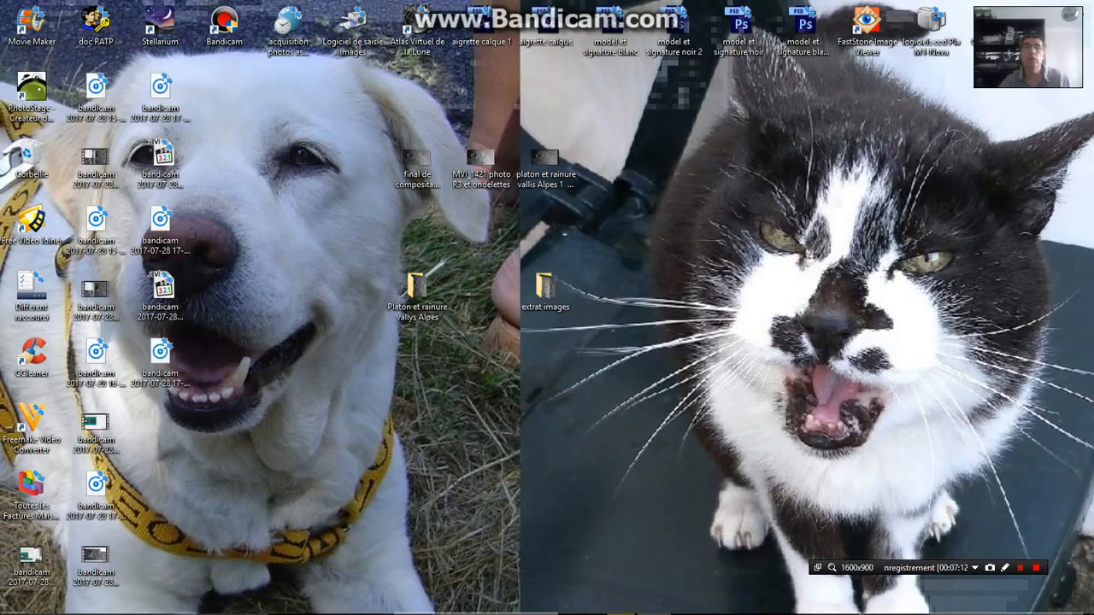
double_click(542, 295)
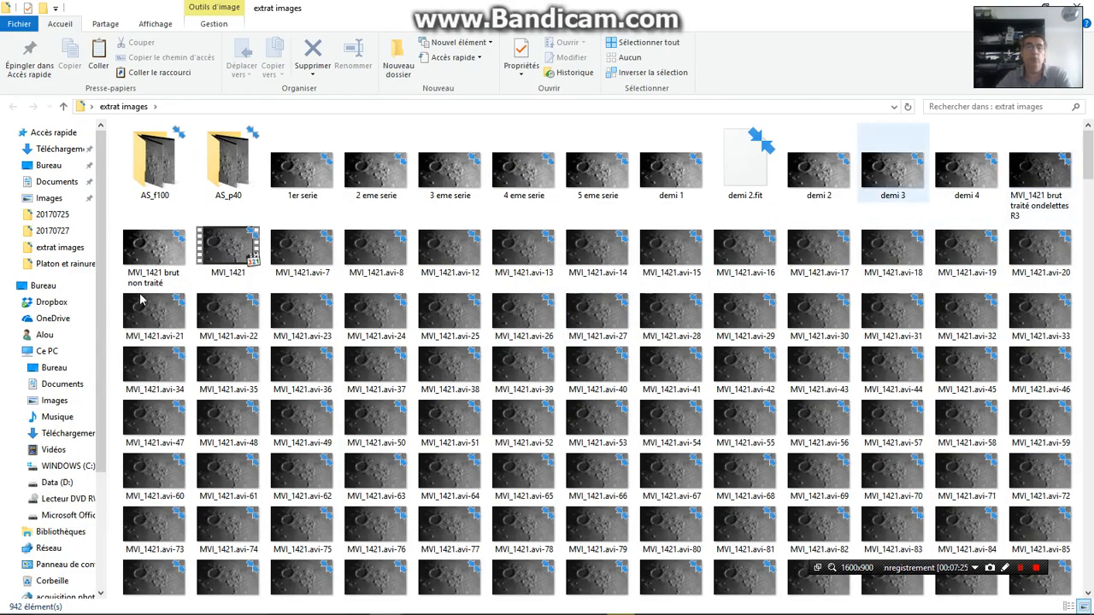
click(1041, 175)
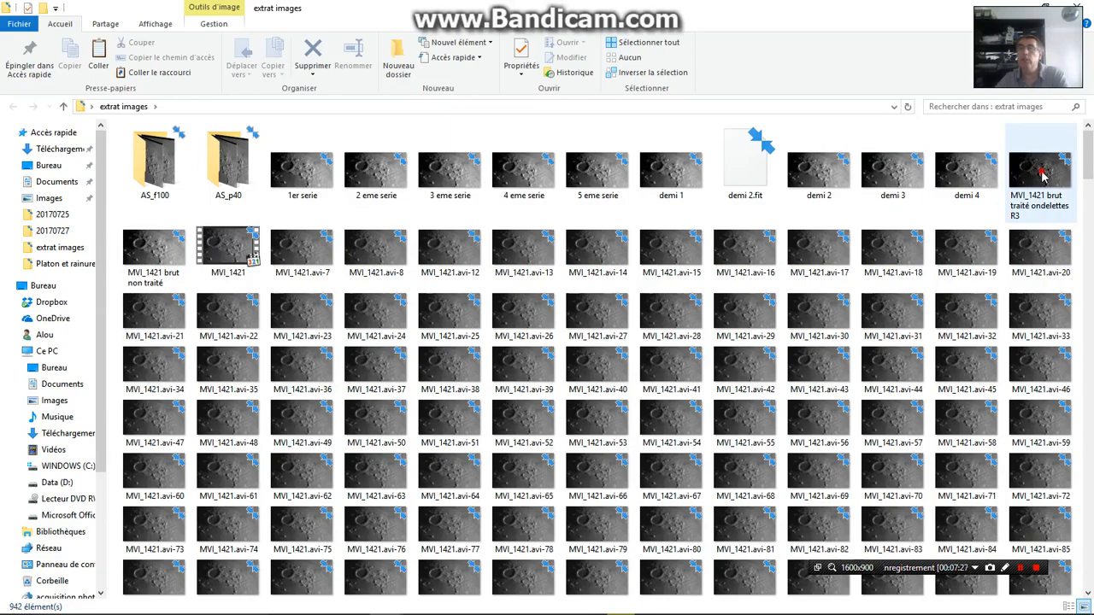
double_click(1041, 176)
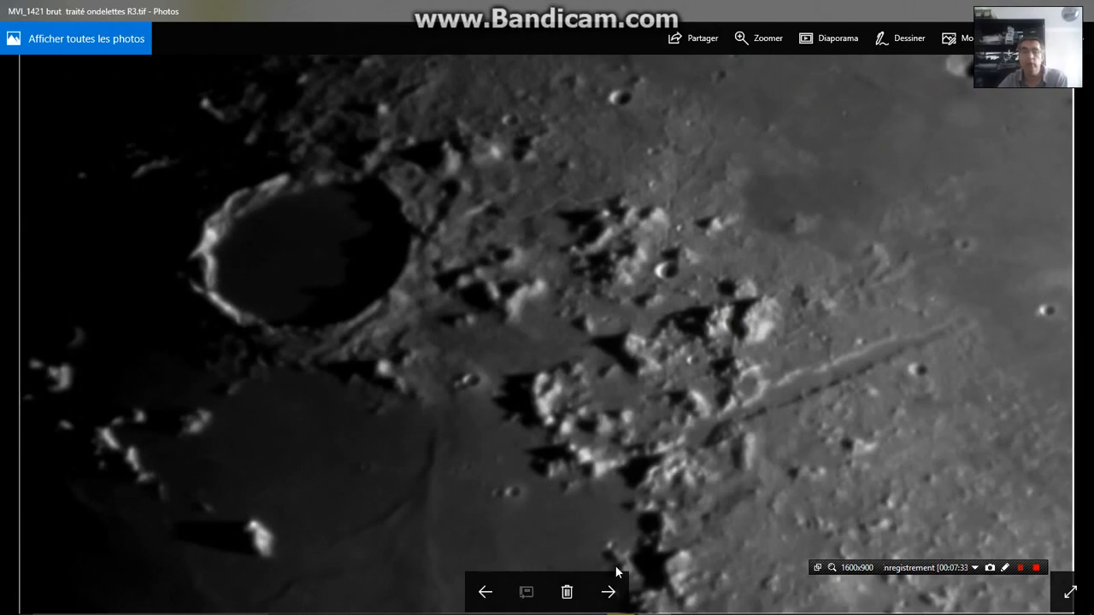
Compare the wavelet-processed photo with the unprocessed "MVI_1421 brut non traité" version, switching back and forth between them
click(611, 592)
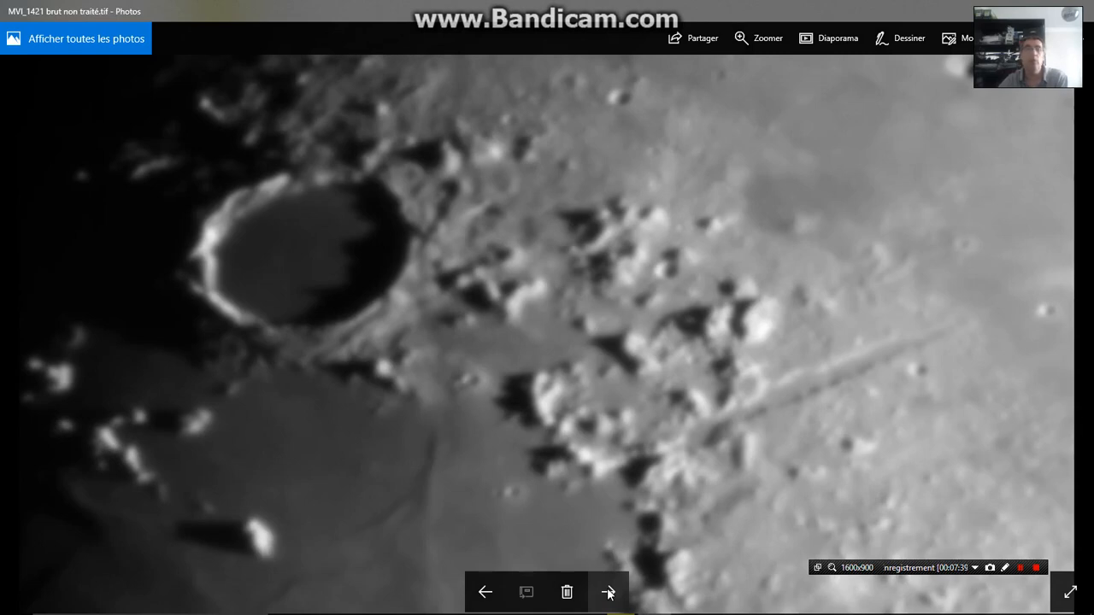
click(483, 595)
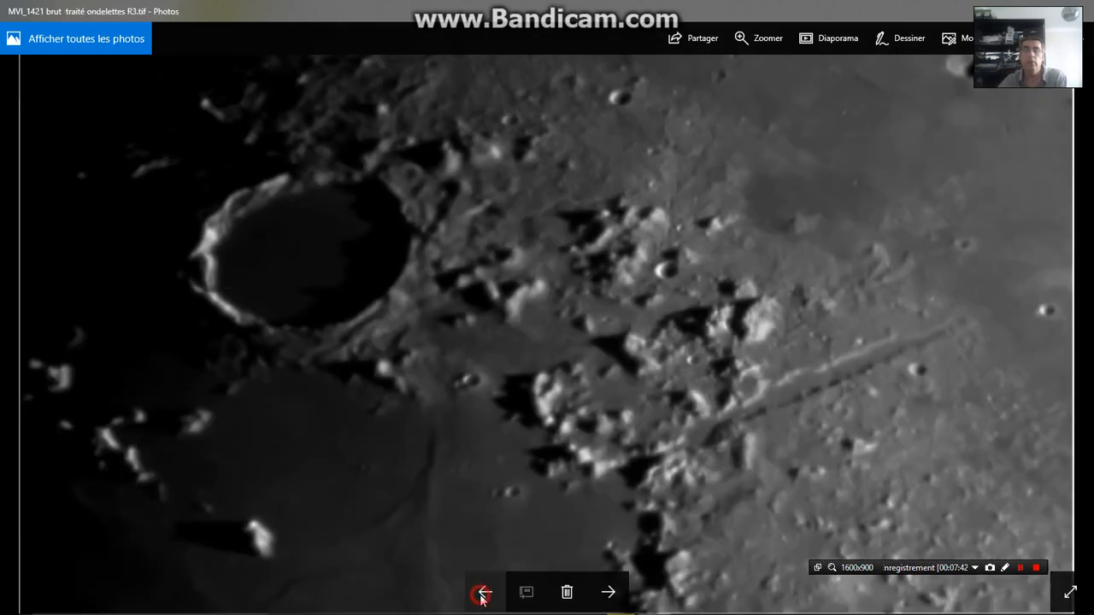
click(611, 594)
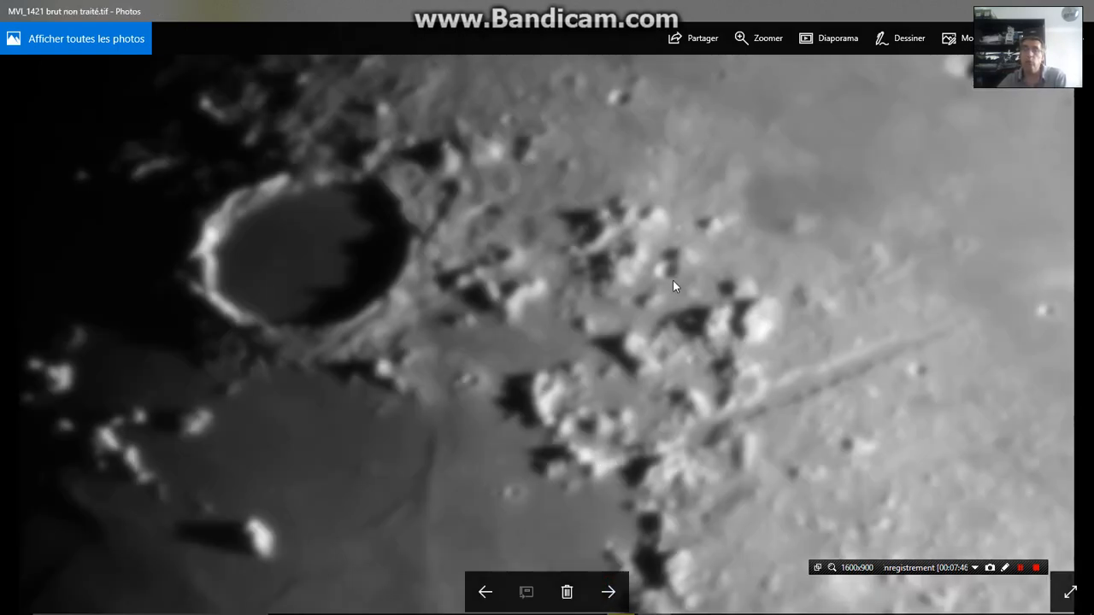
click(485, 593)
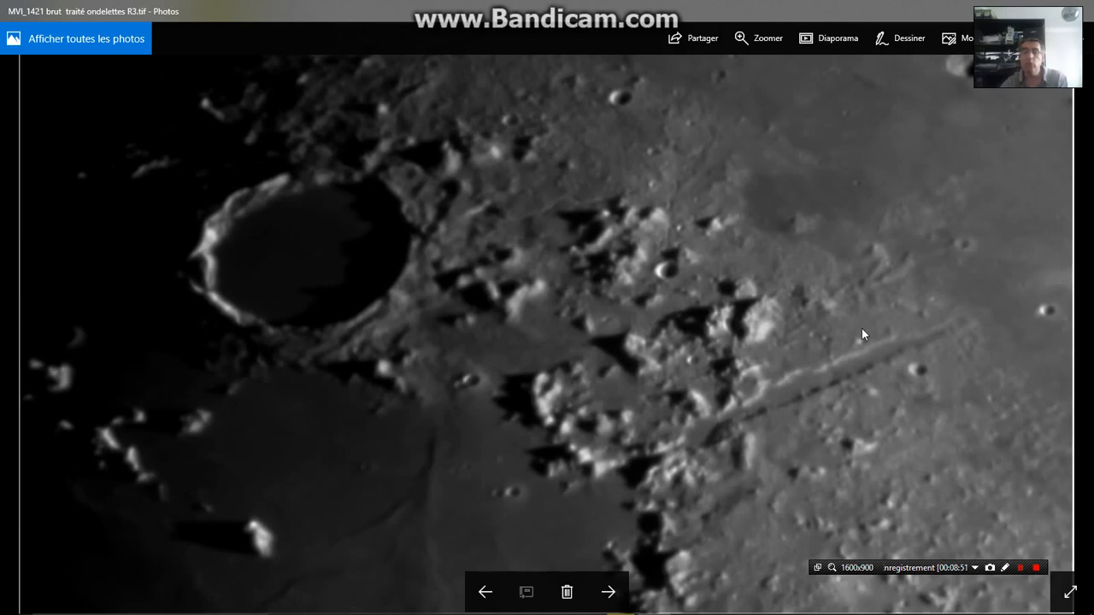
click(1036, 569)
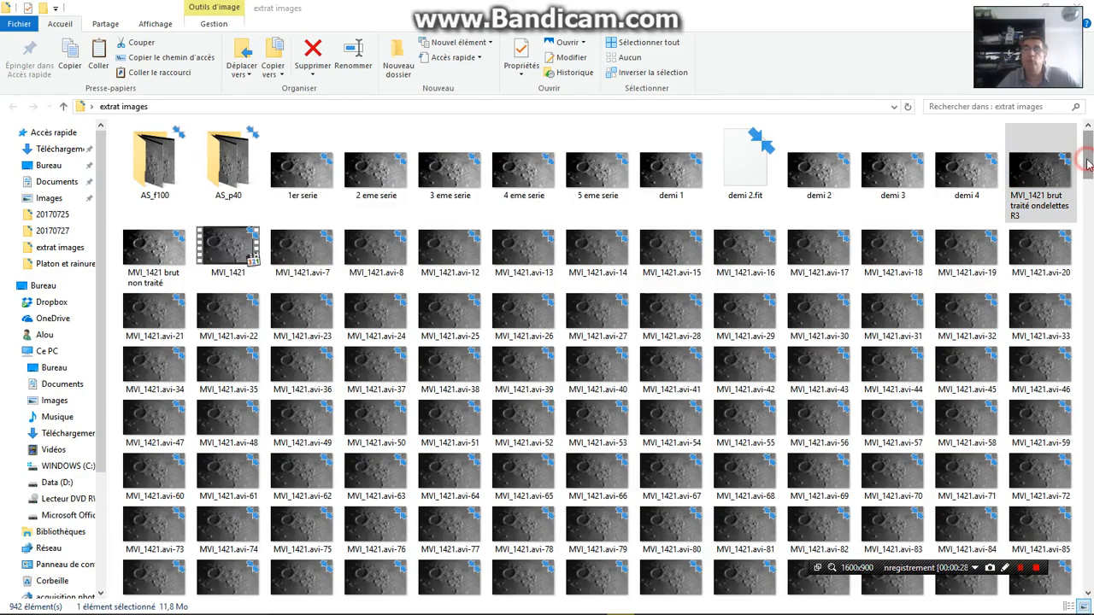
Look through the extracted MVI_1421 frames in the extrat images folder, down to the last one and back up
click(1089, 162)
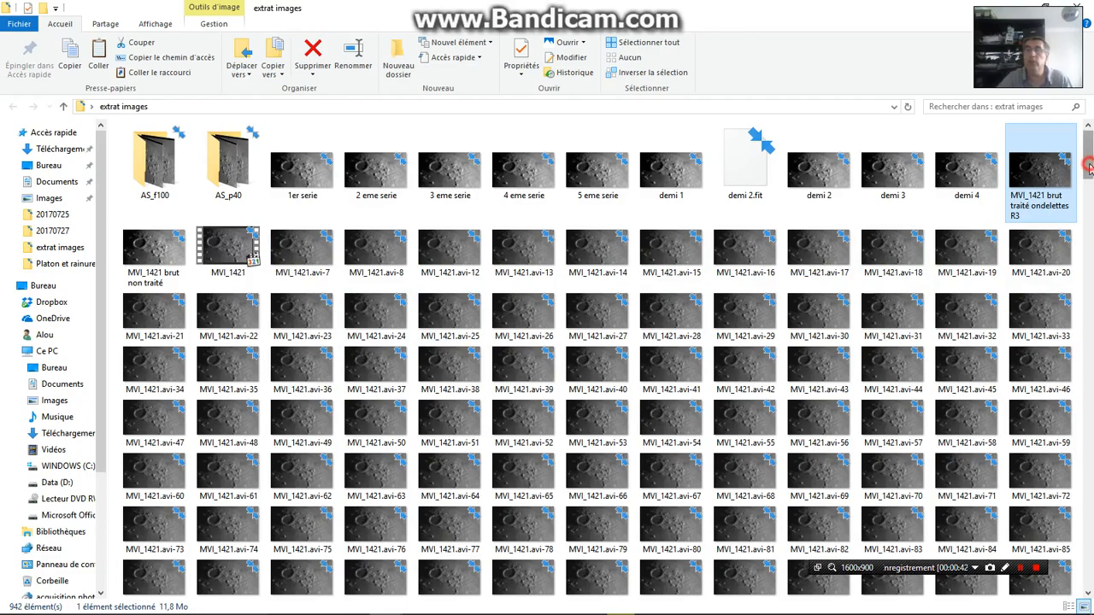
scroll(1091, 171, down, 2)
scroll(1091, 233, down, 4)
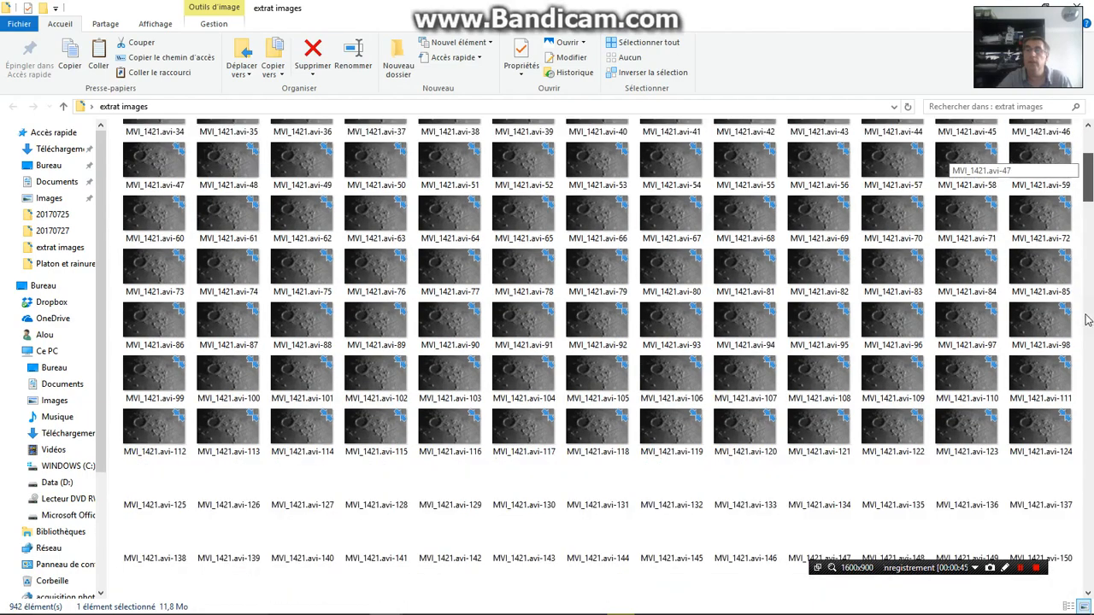
drag(1084, 445, 1084, 530)
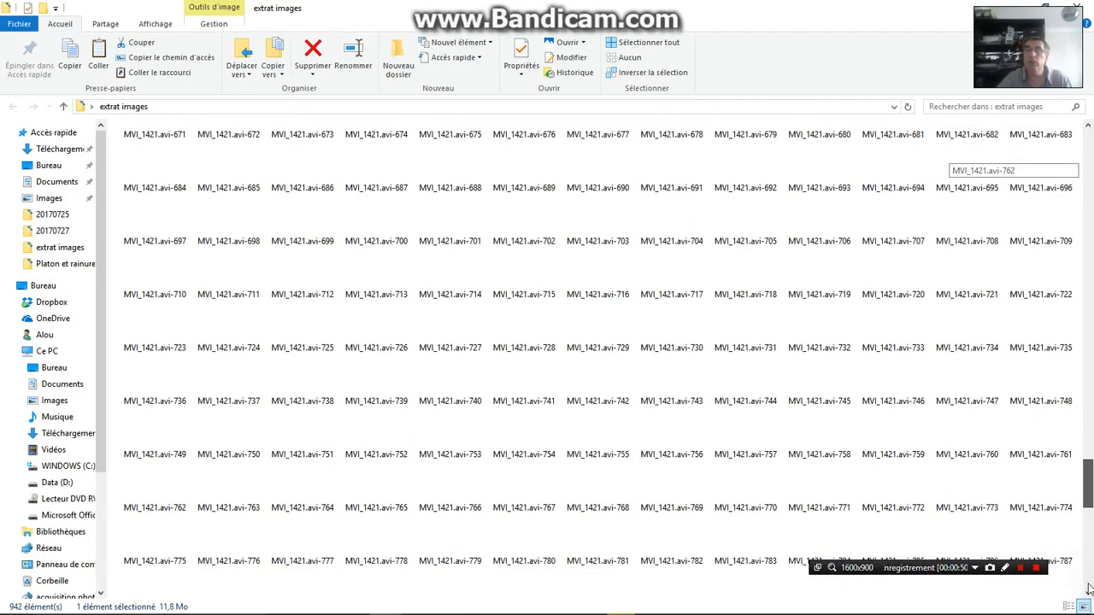
click(1090, 588)
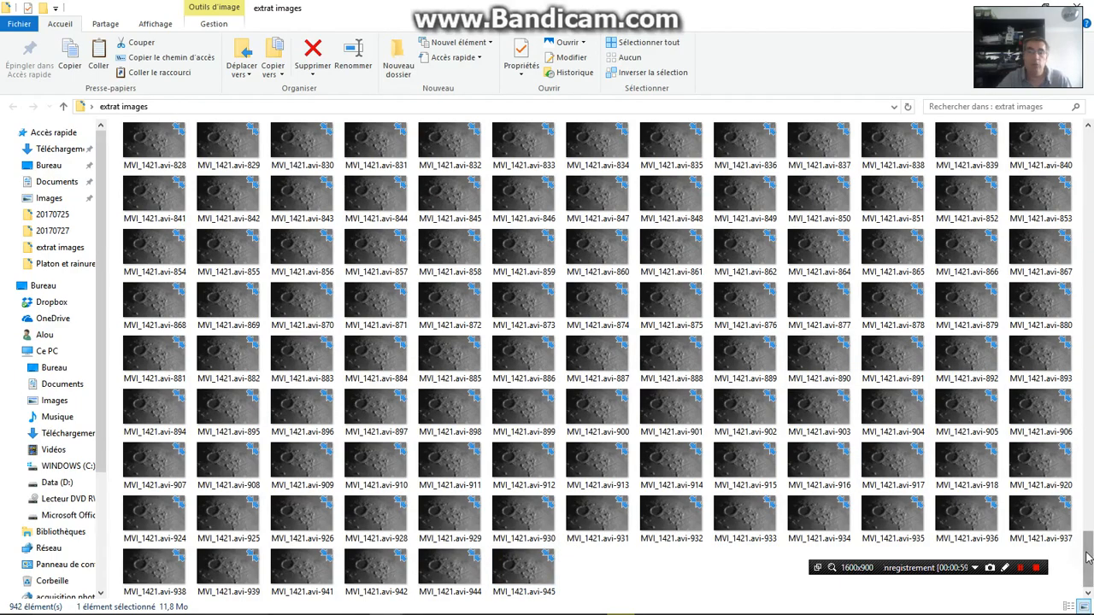
scroll(1090, 376, up, 2)
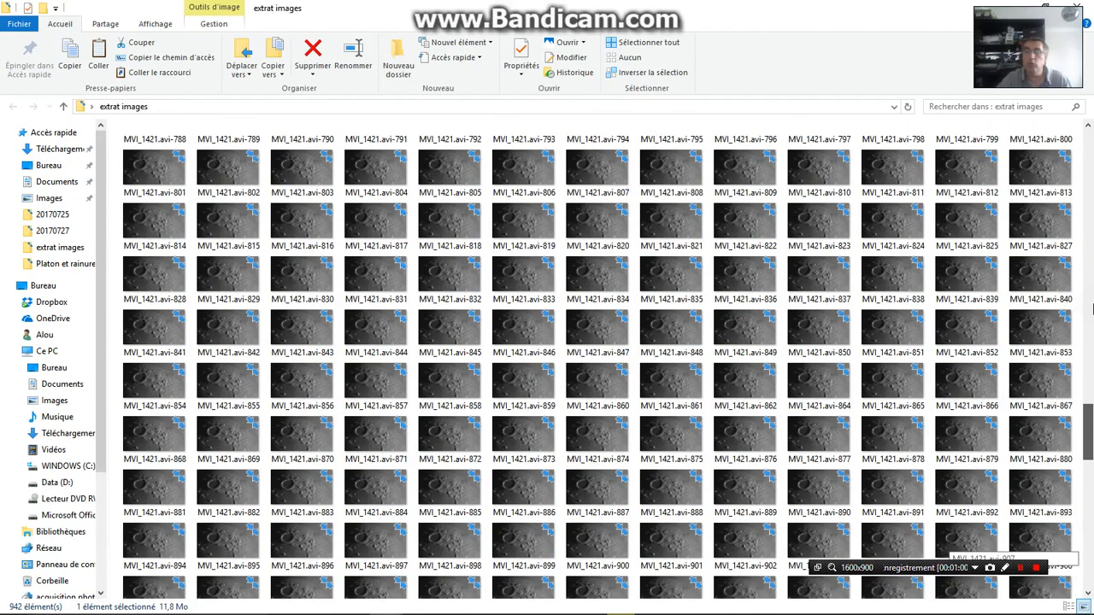
click(1090, 304)
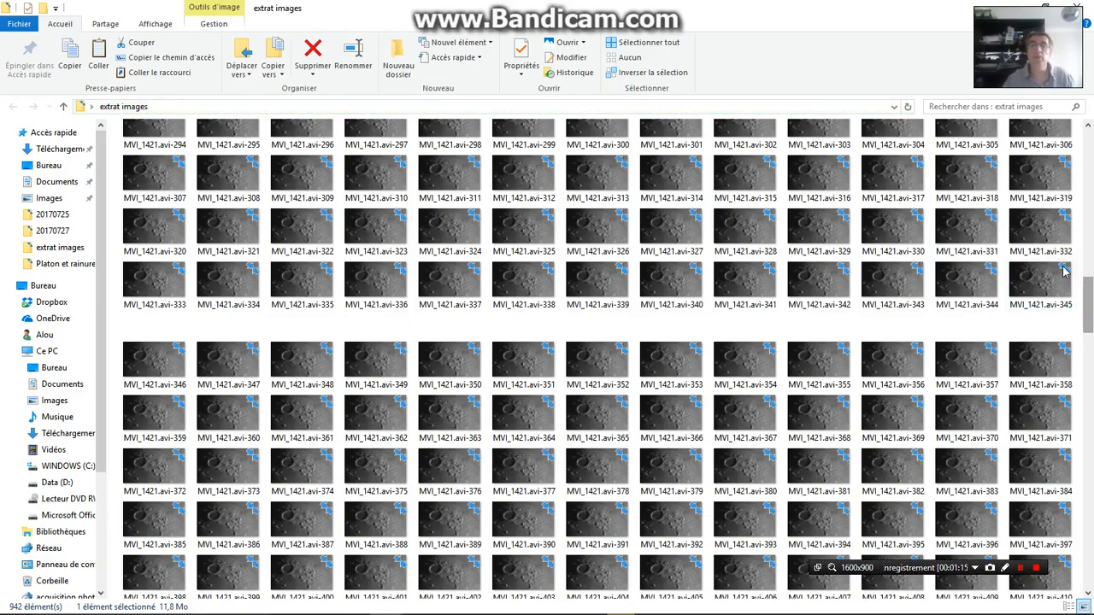
scroll(1064, 272, up, 10)
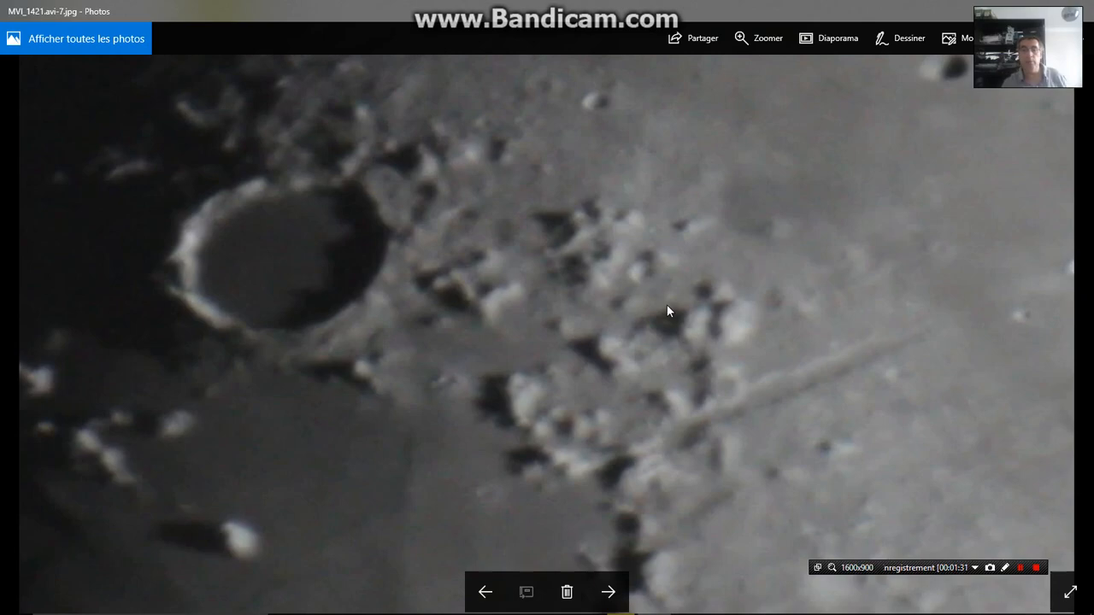
View the extracted video frames one by one from MVI_1421.avi-7 to MVI_1421.avi-35 and examine their sharpness
click(609, 592)
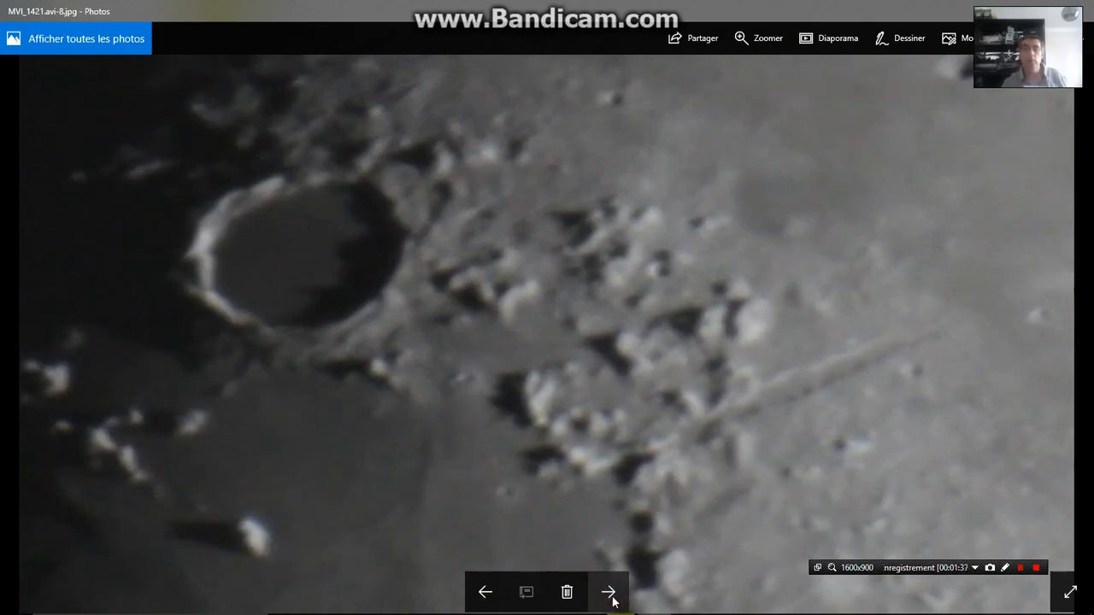
click(609, 593)
click(609, 593)
click(609, 592)
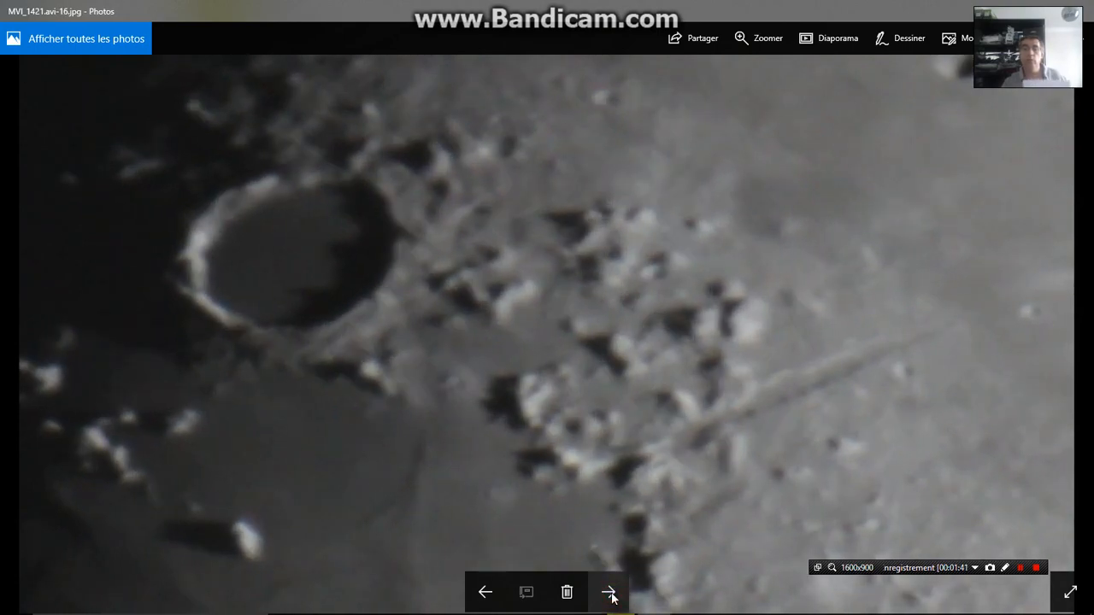
click(608, 593)
click(609, 592)
click(609, 593)
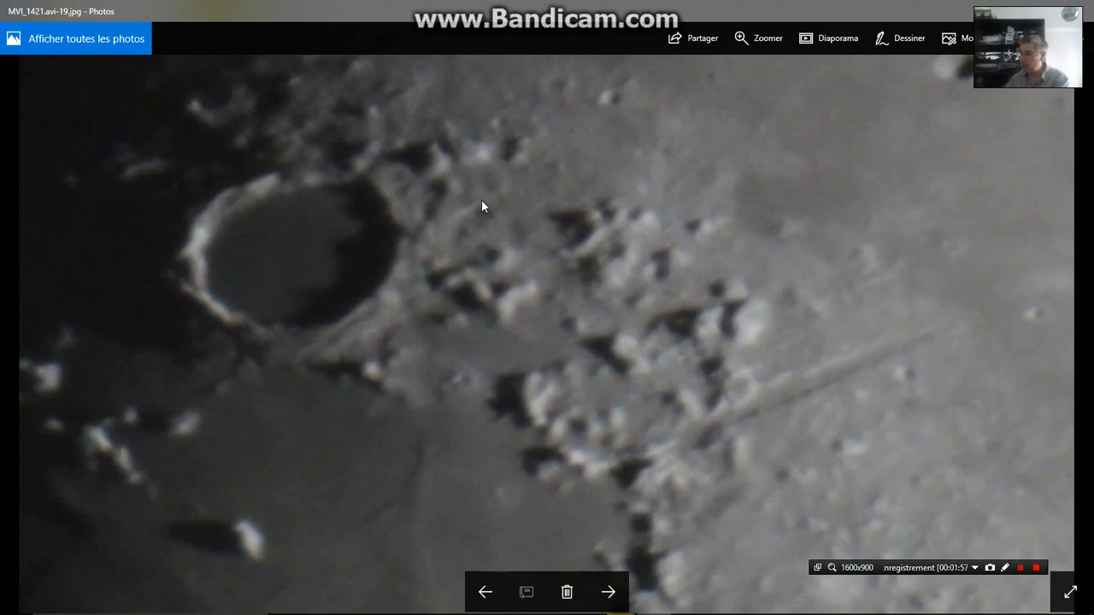
click(608, 592)
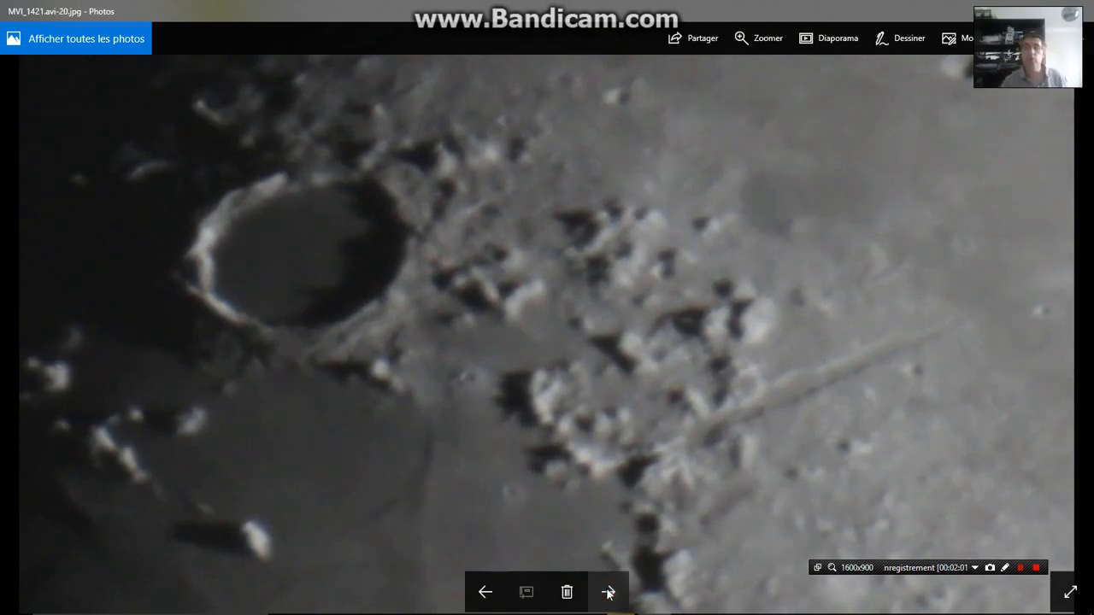
click(608, 593)
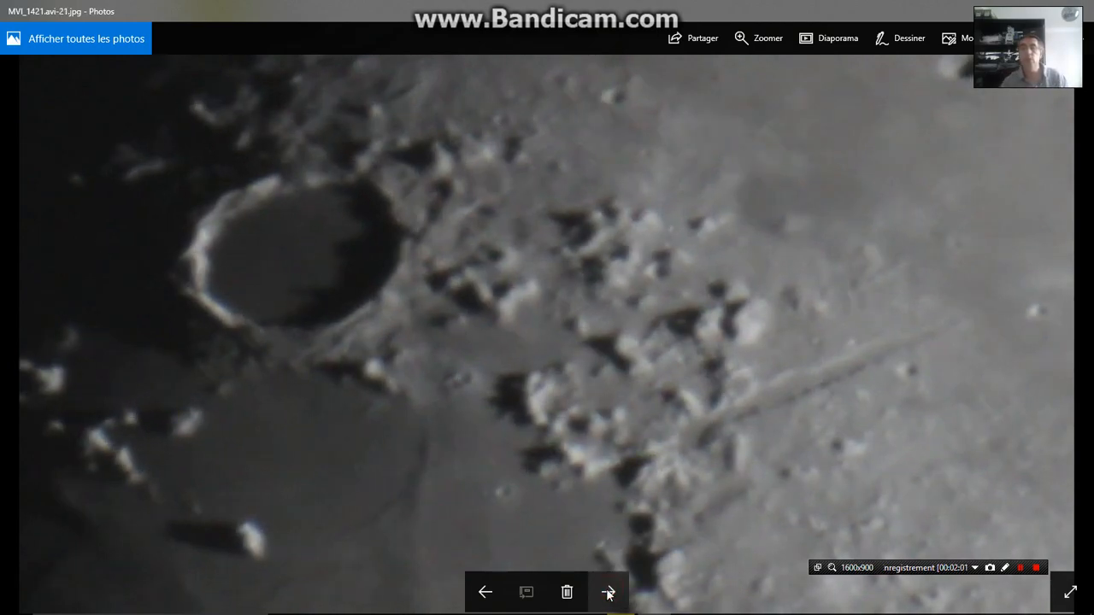
click(608, 592)
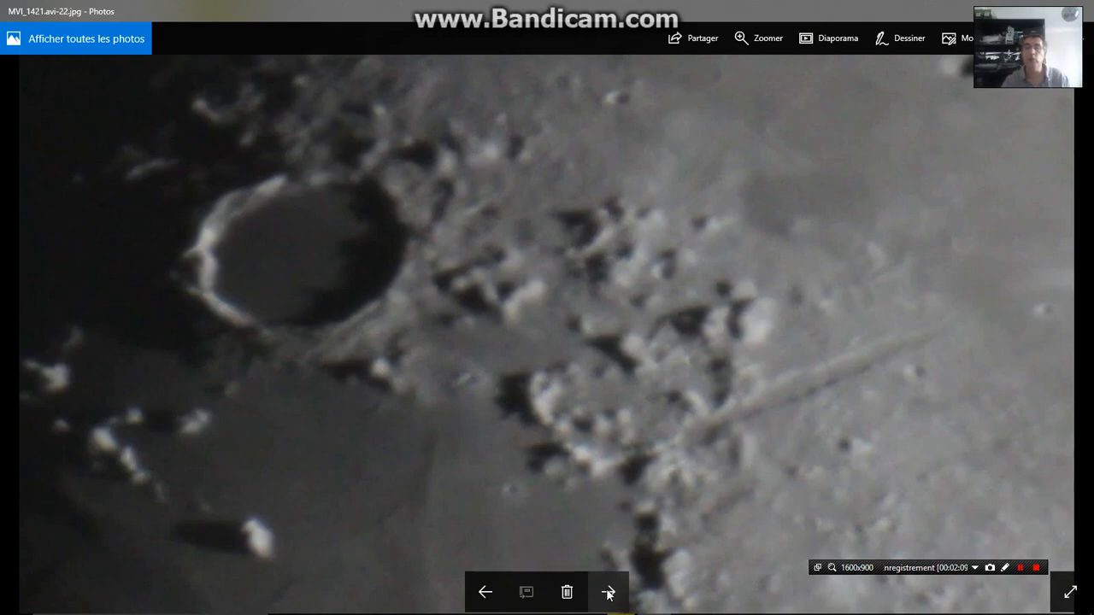
click(608, 593)
click(609, 594)
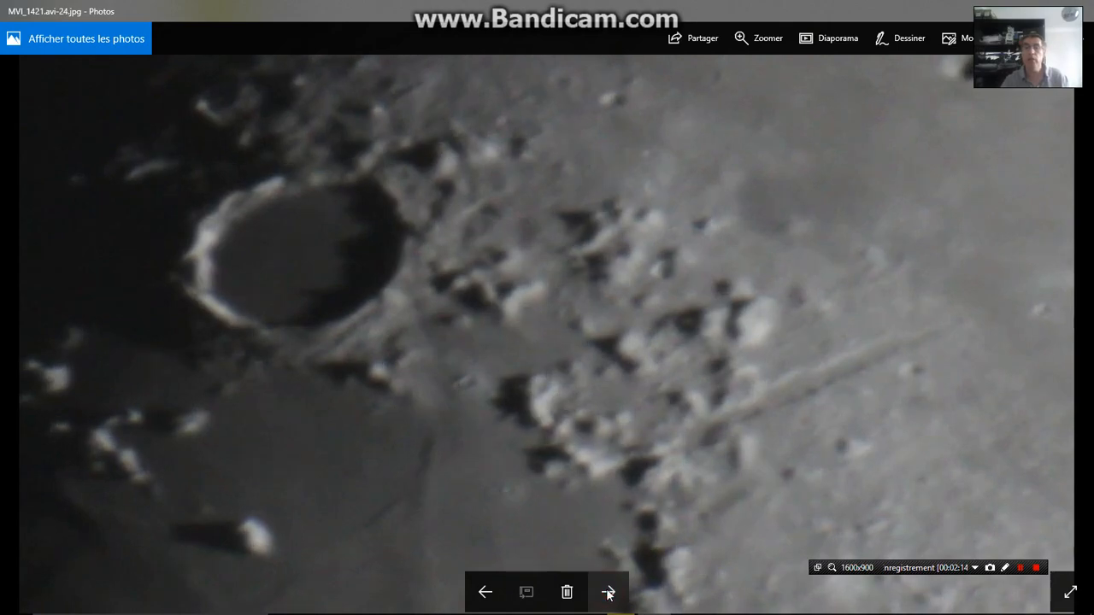
click(609, 593)
click(609, 593)
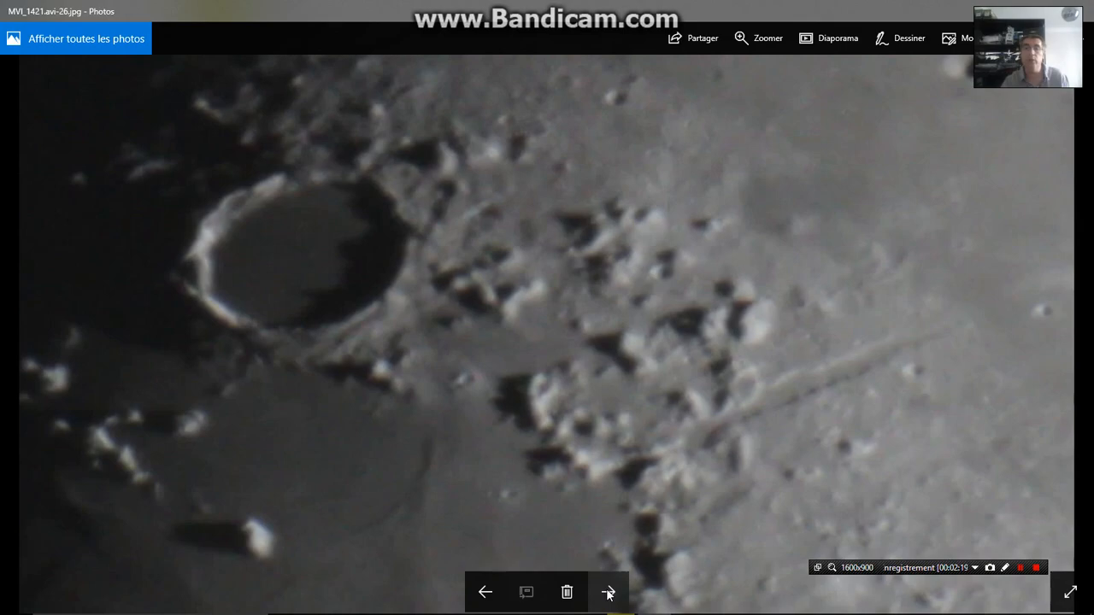
click(609, 593)
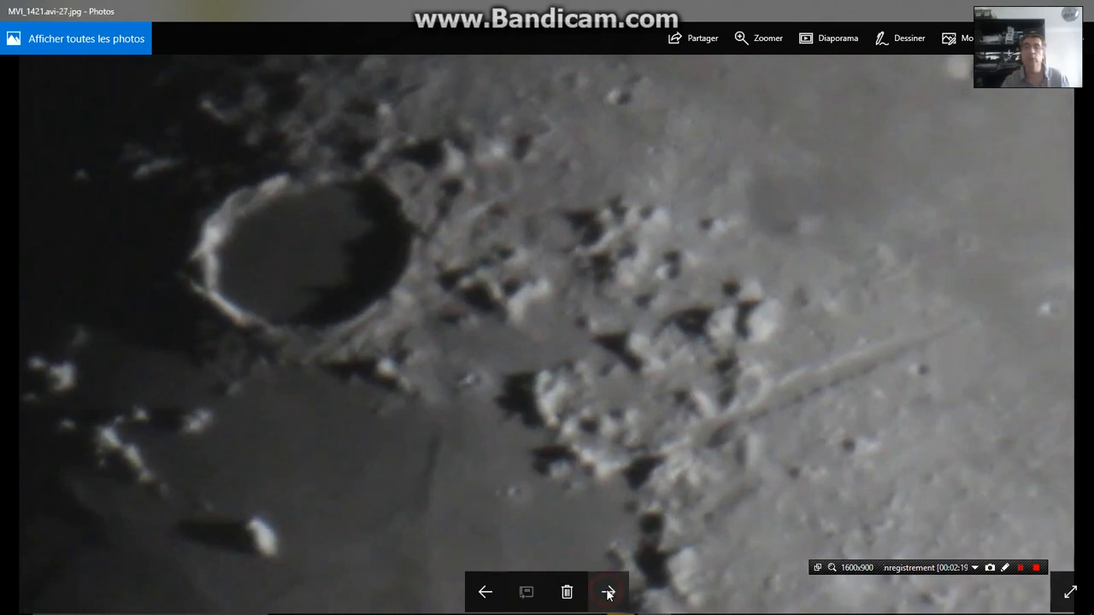
click(609, 593)
click(608, 593)
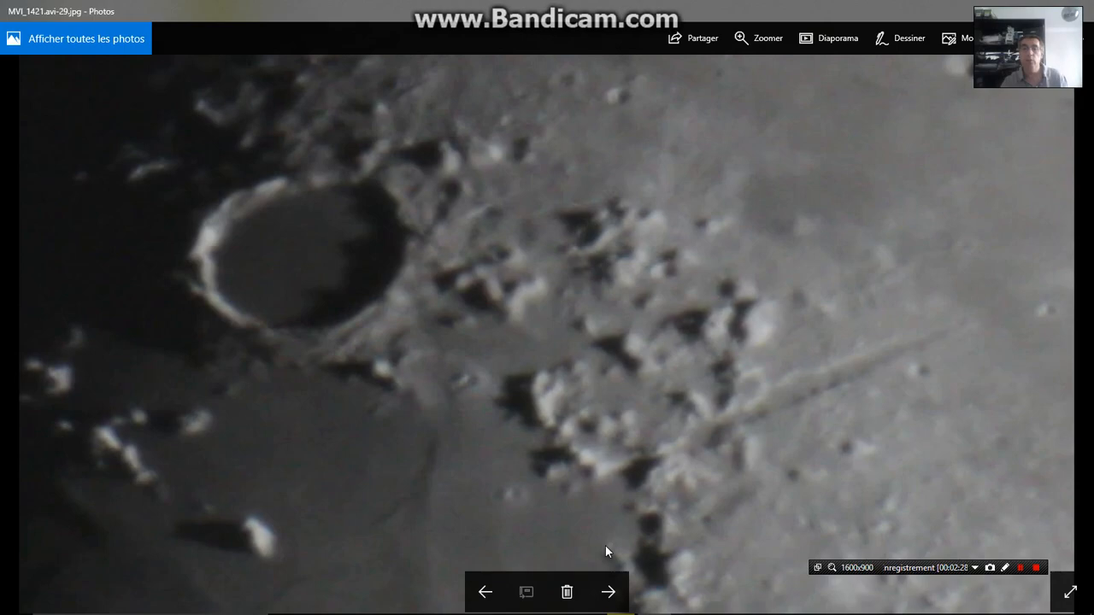
click(608, 591)
click(608, 592)
click(608, 591)
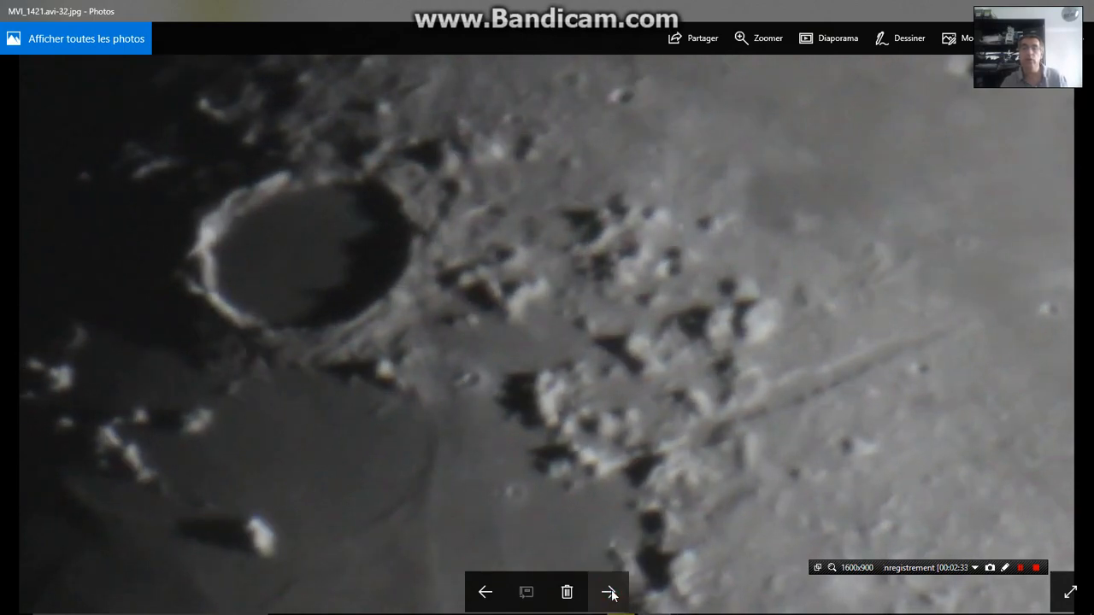
click(610, 591)
click(609, 592)
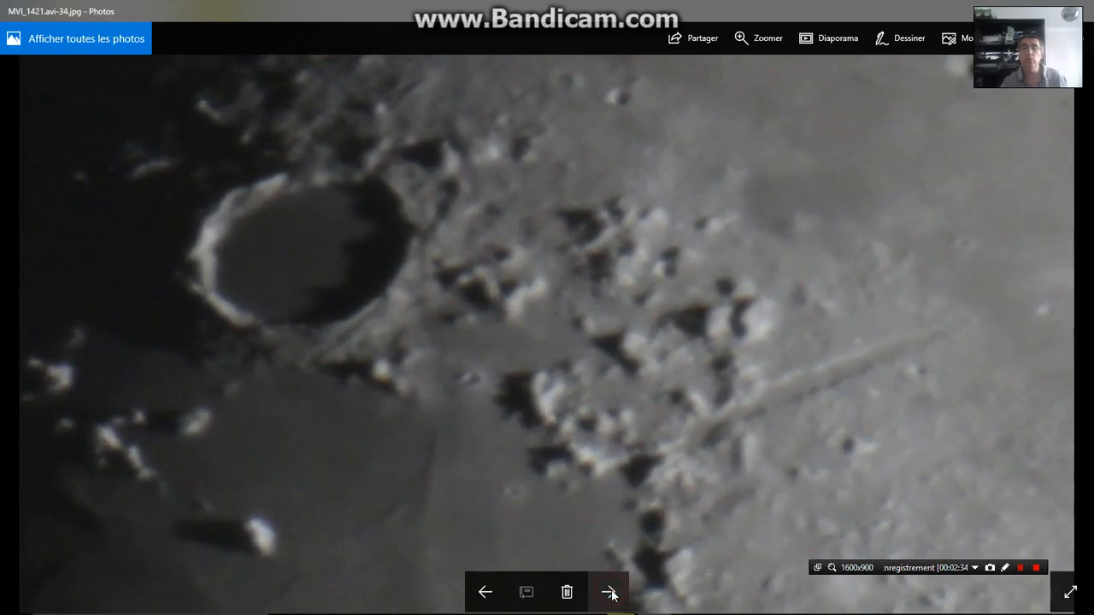
click(610, 592)
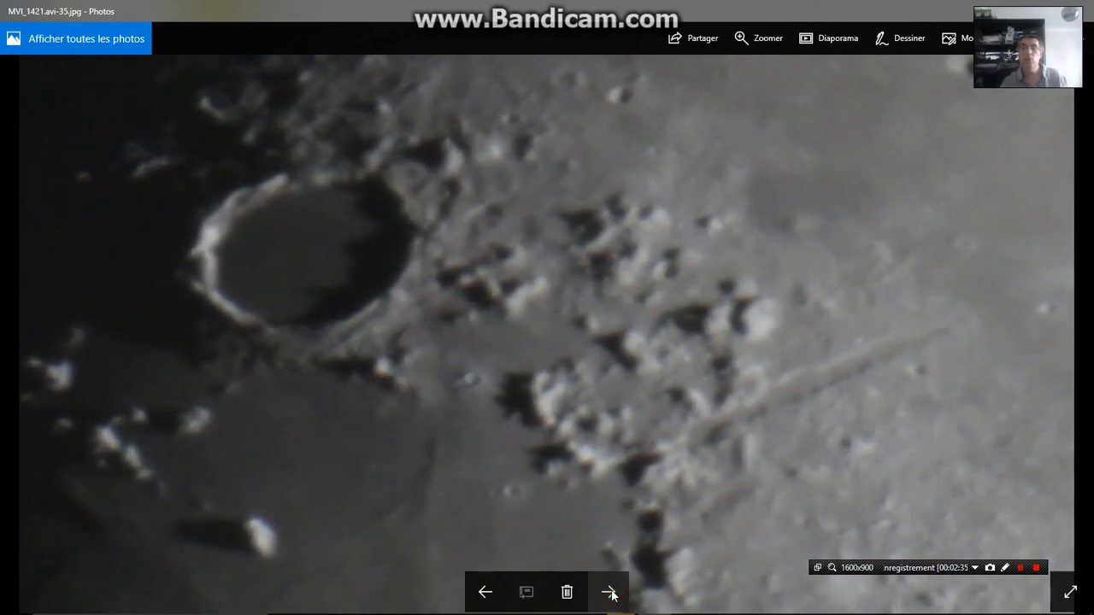
View the extracted frames up to MVI_1421.avi-37, and close the photo viewer and the extrat images folder
click(610, 591)
click(610, 592)
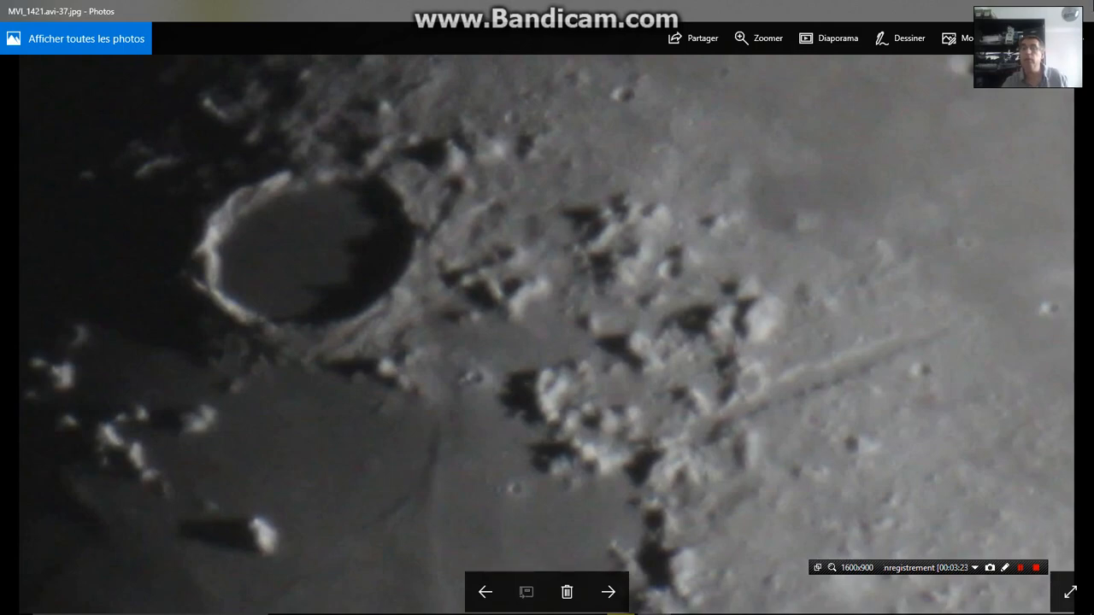
click(1087, 5)
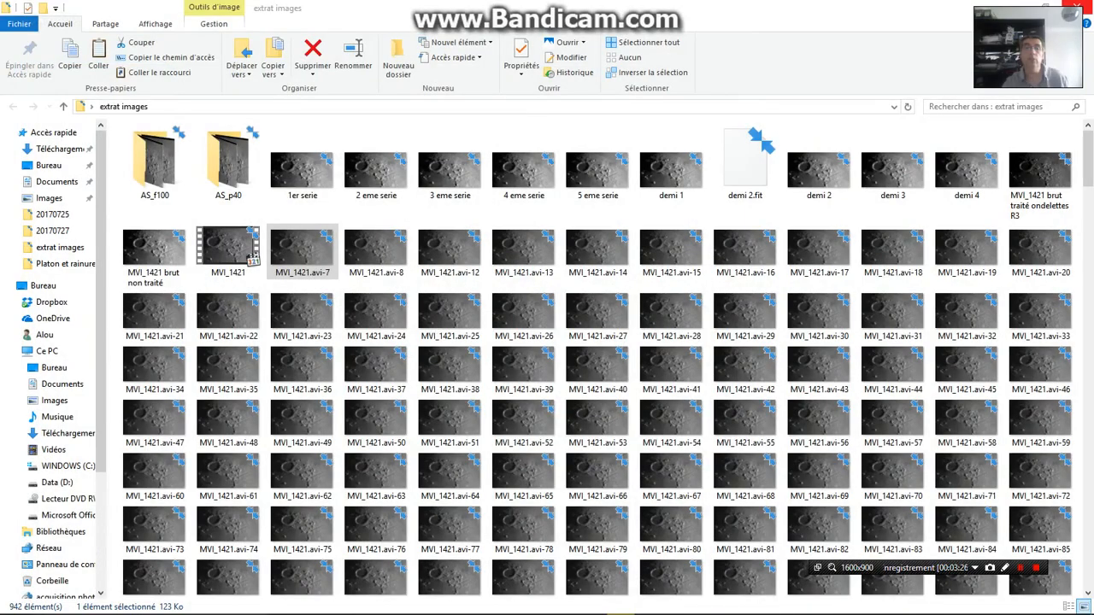
click(1079, 7)
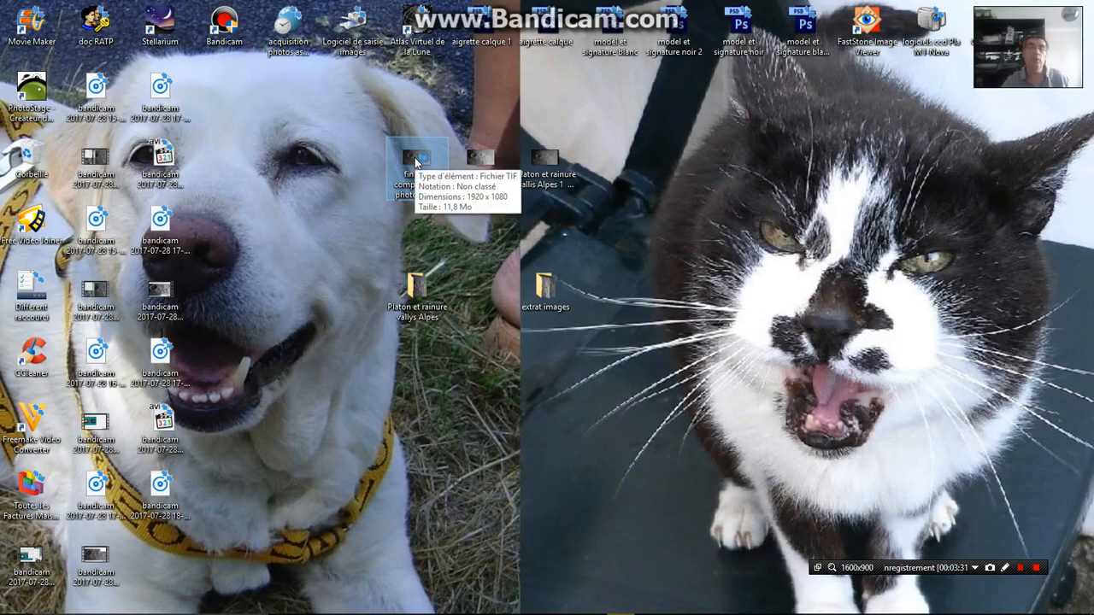
Open "final de compositage photo detail.tif" from the desktop and compare it with "MVI_1421 photo R3 et ondelettes.tif" and the "platon et rainure vallis Alpes 1" photo
double_click(416, 161)
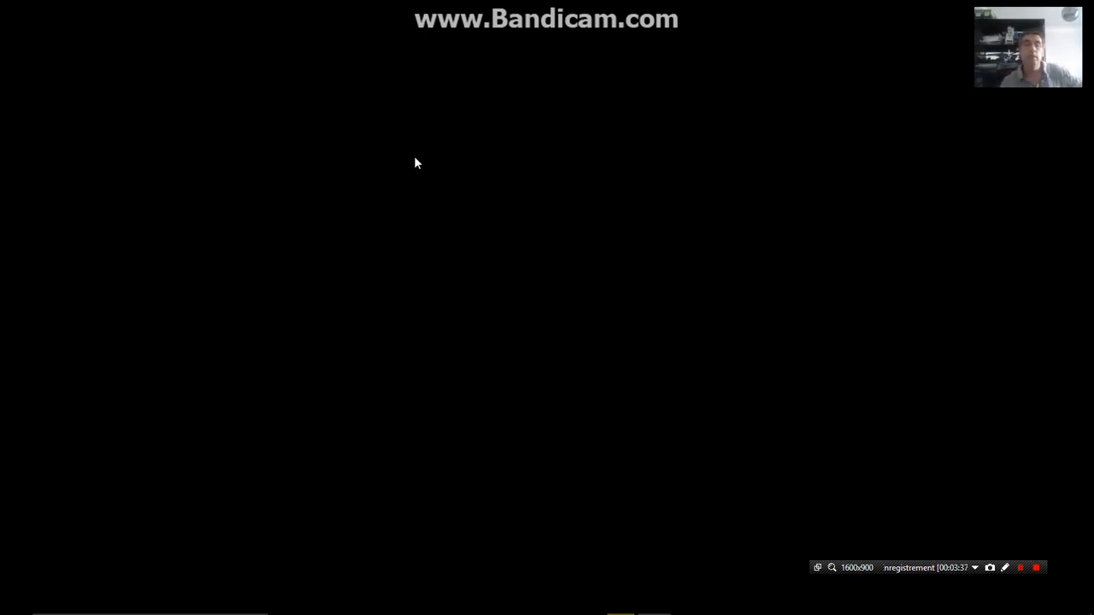
mouse_move(599, 606)
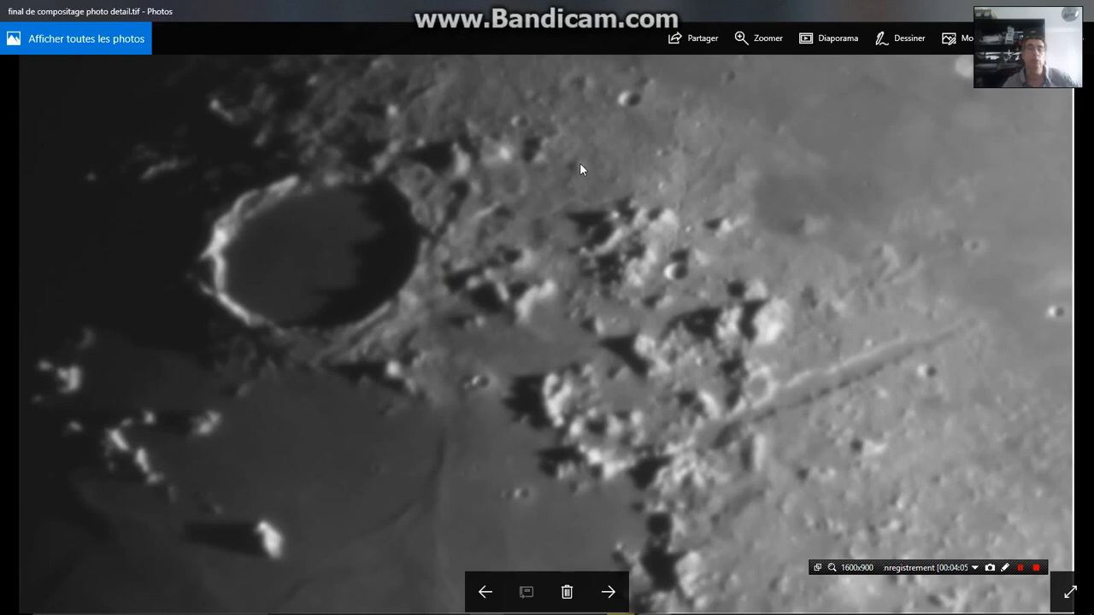
click(609, 592)
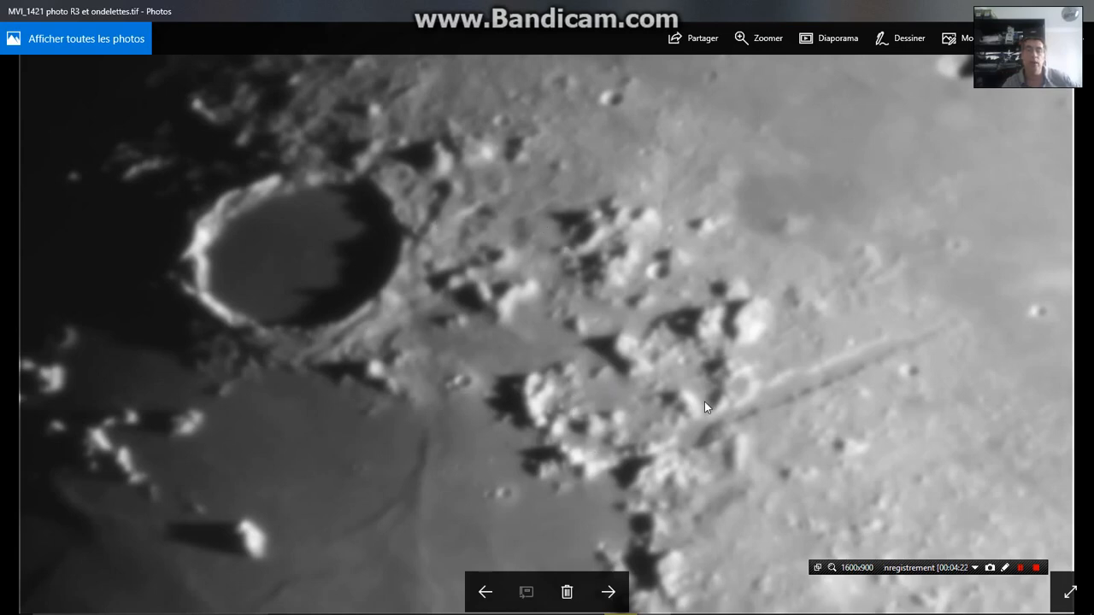
click(609, 592)
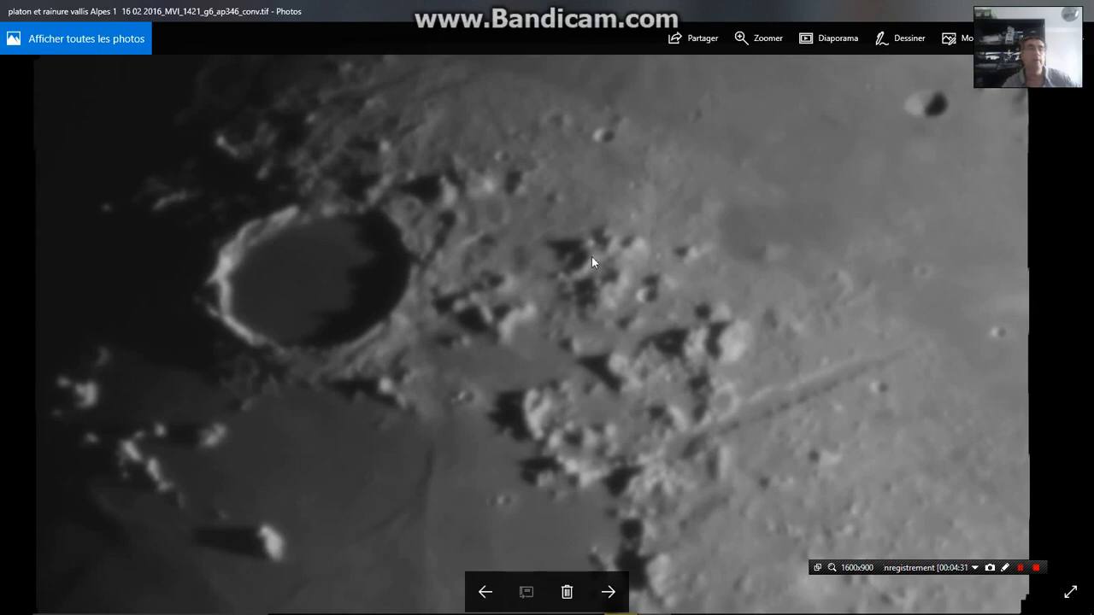
click(484, 593)
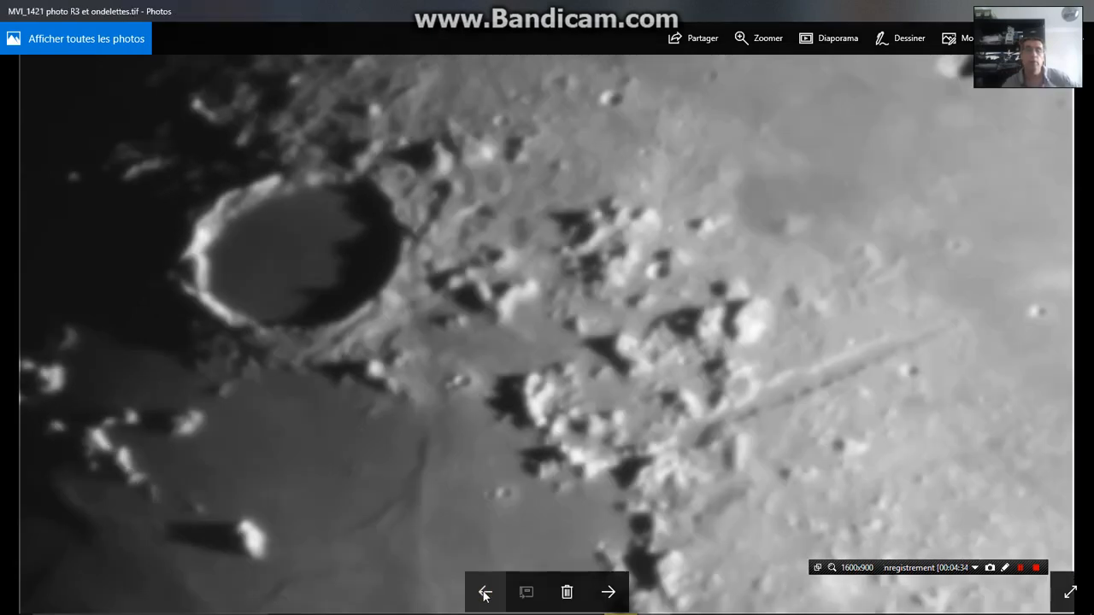
click(484, 592)
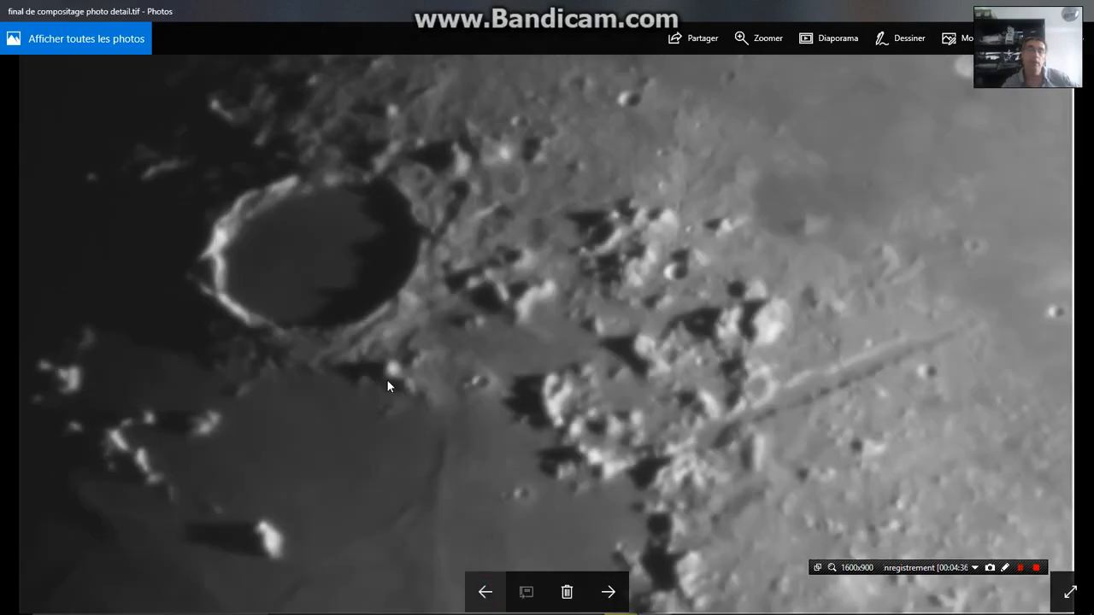